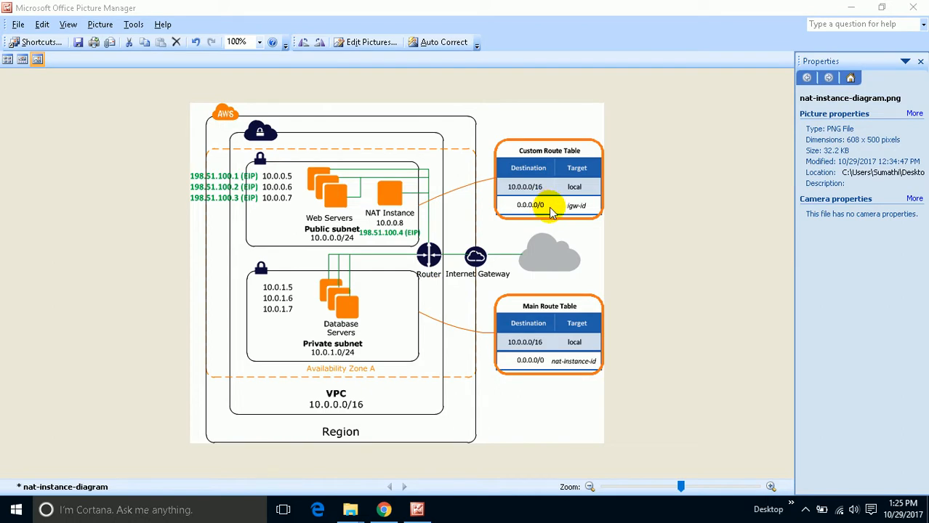
- Review the VPC layout in the NAT instance diagram and switch to the AWS VPC console in Chrome
left_click(383, 510)
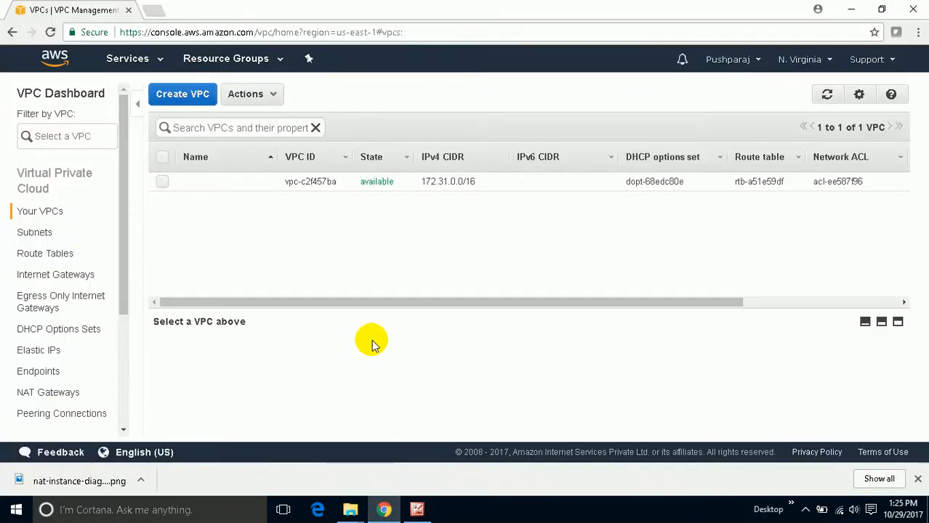
left_click(417, 509)
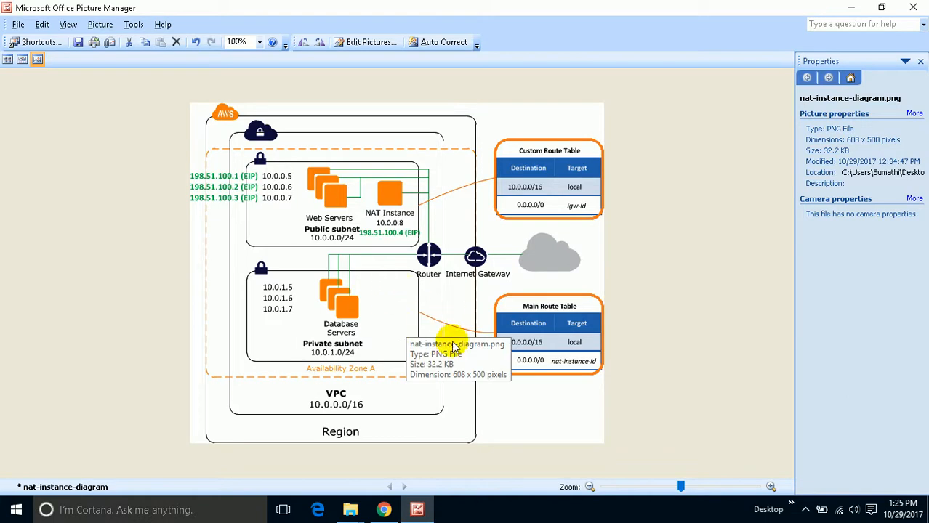
left_click(385, 511)
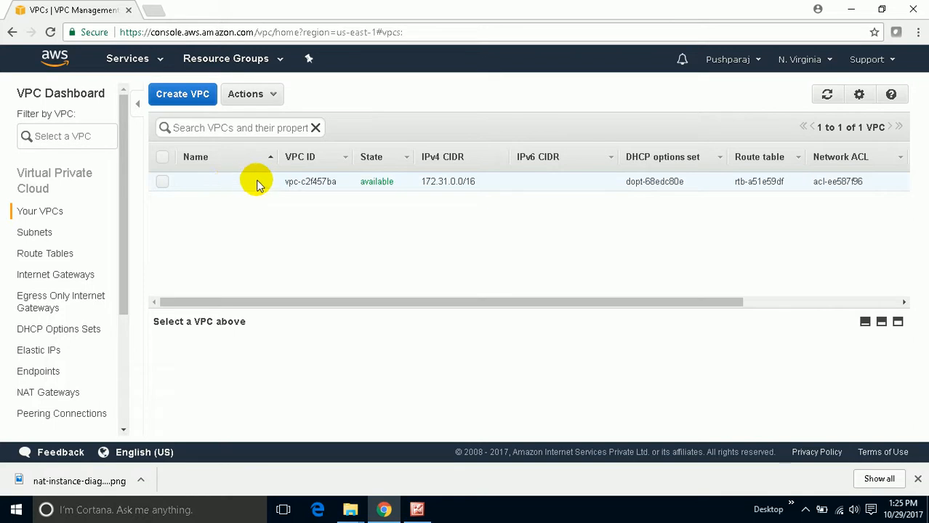
- Create a VPC named My_vpc with IPv4 CIDR block 10.0.0.0/16, no IPv6 CIDR block and default tenancy
left_click(218, 177)
left_click(197, 106)
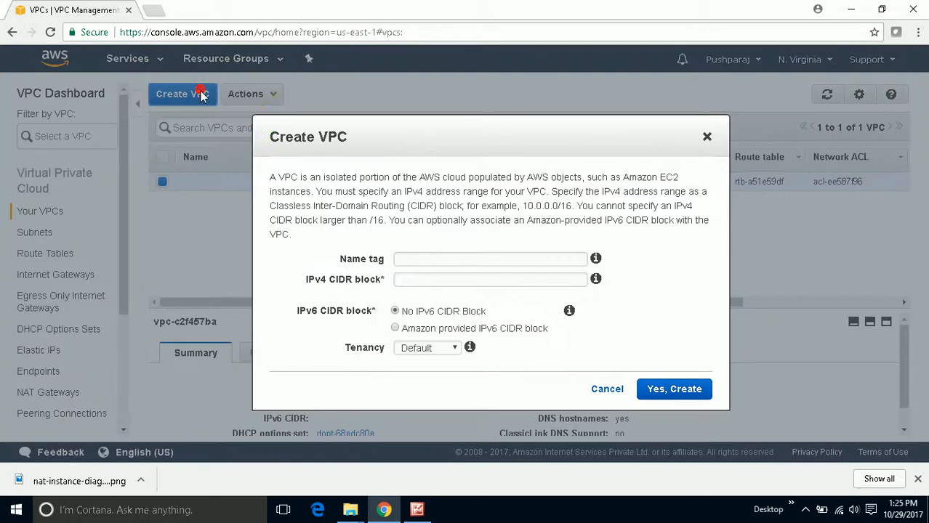
left_click(413, 255)
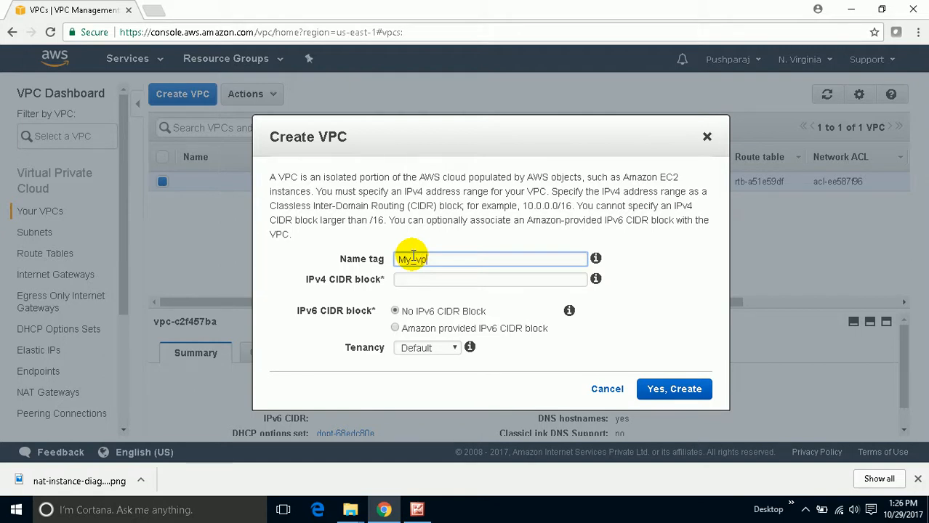
left_click(400, 280)
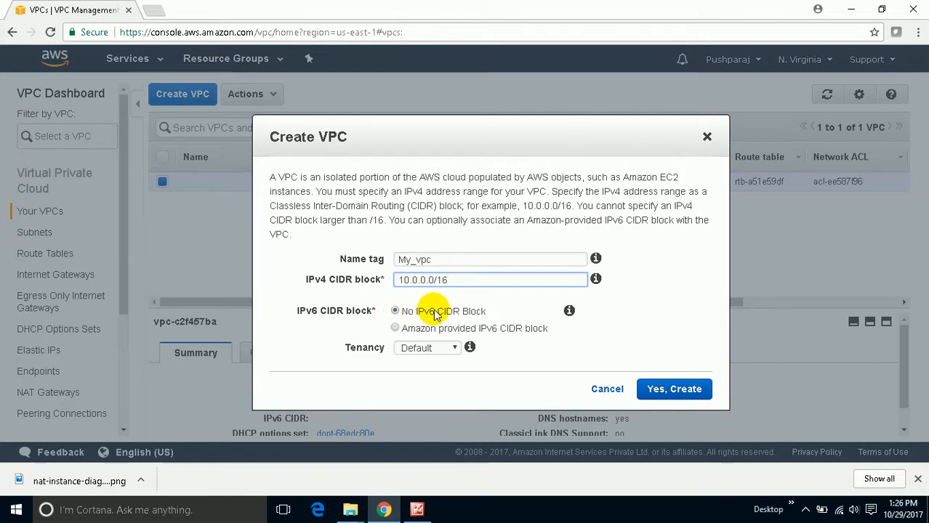
left_click(426, 352)
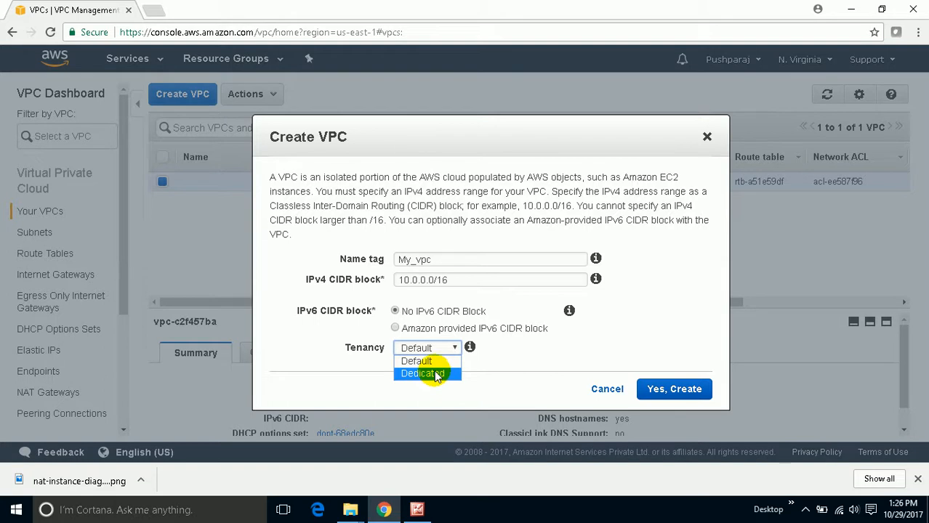
left_click(435, 361)
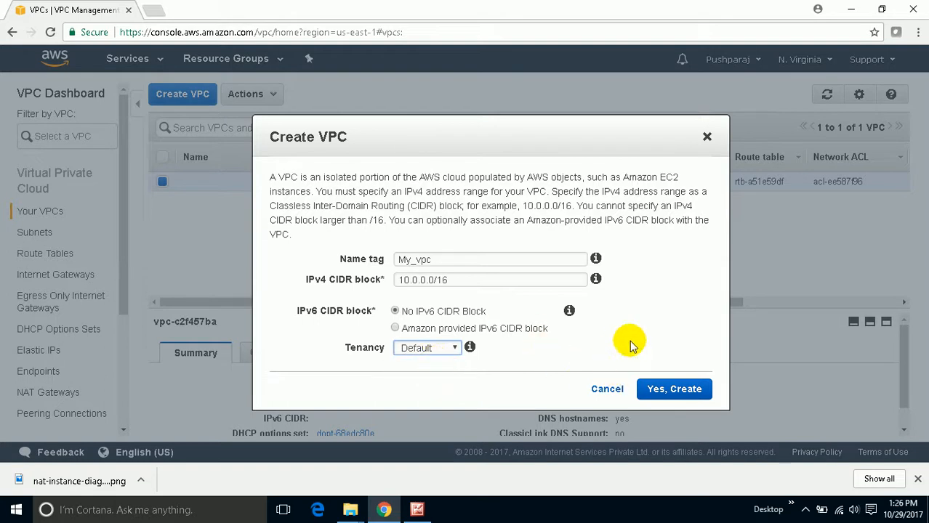
left_click(667, 389)
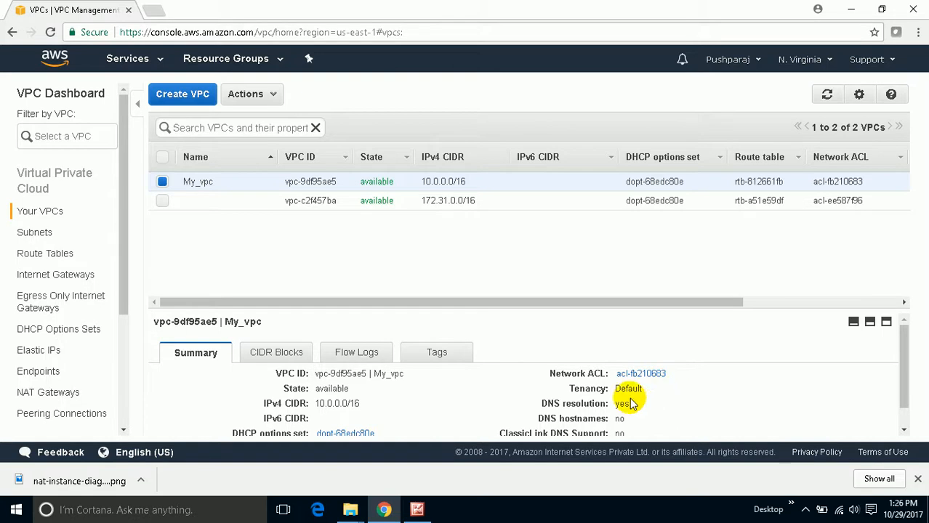
left_click(791, 507)
left_click(792, 507)
left_click(805, 509)
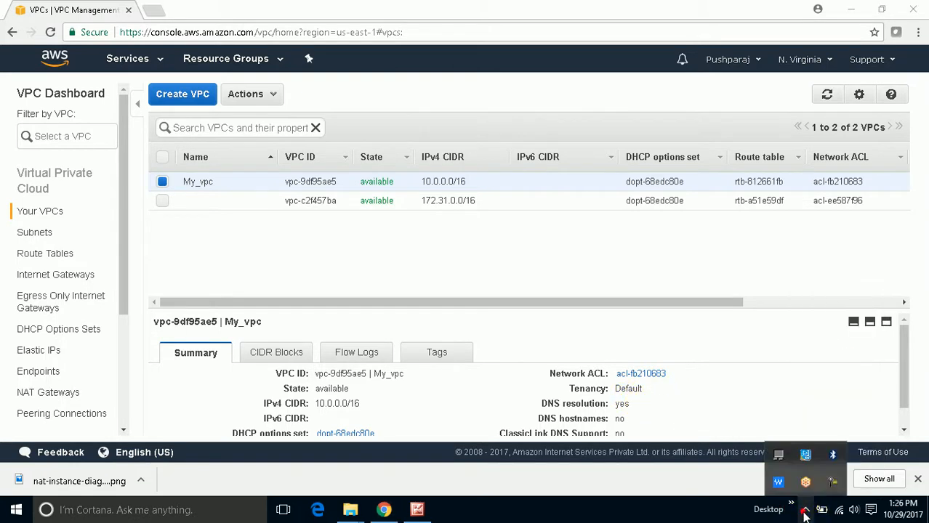
left_click(834, 485)
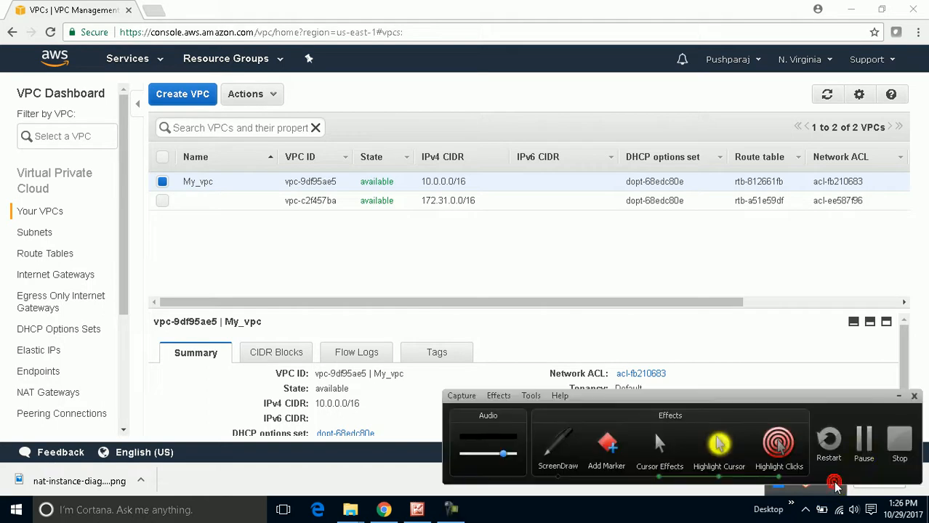
left_click(864, 455)
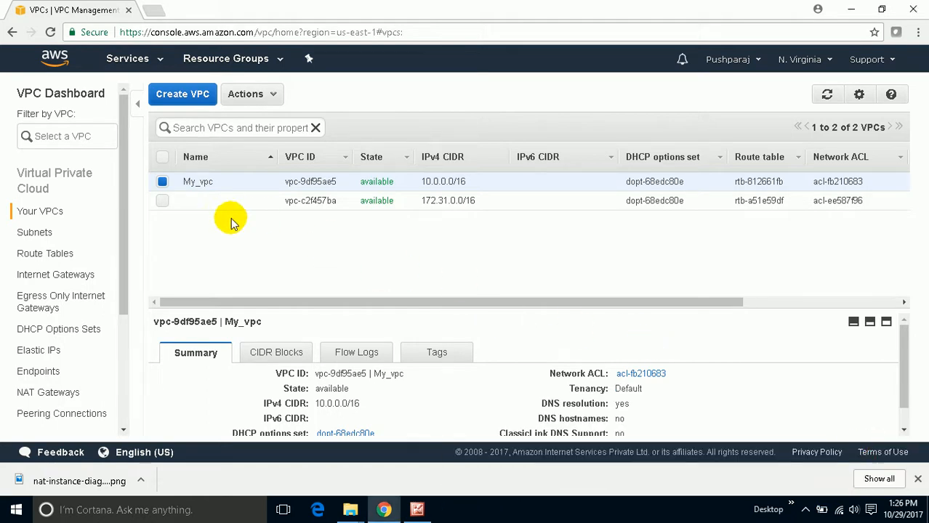
- Delete the default VPC with the 172.31.0.0/16 range, acknowledging the deletion of the default VPC
left_click(162, 200)
left_click(166, 182)
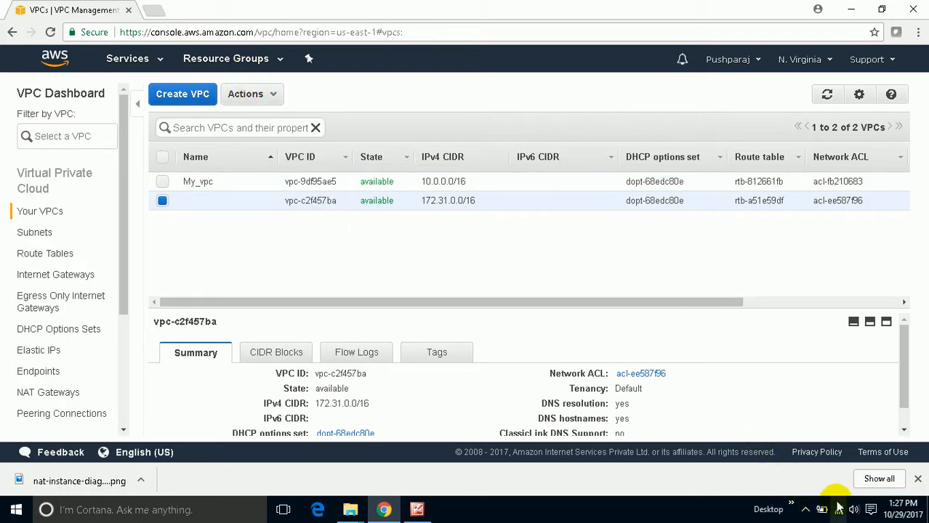
left_click(806, 509)
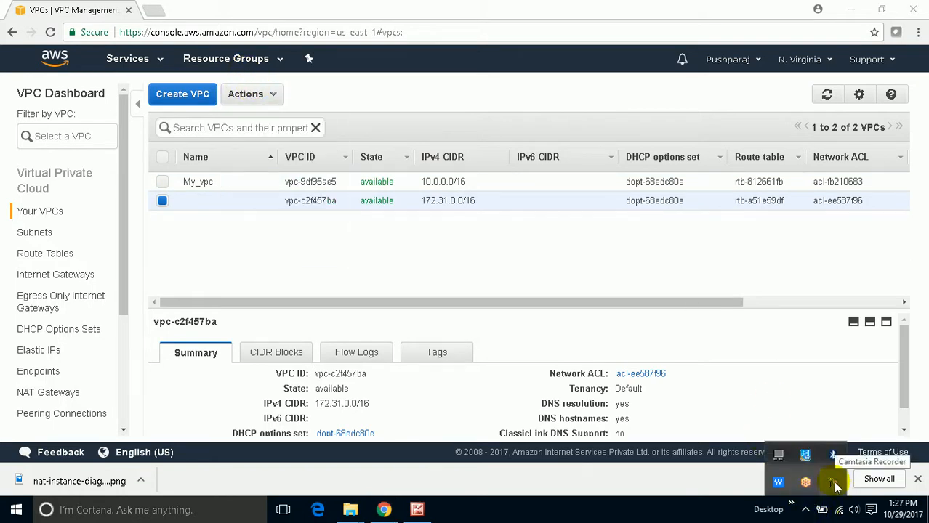
left_click(831, 483)
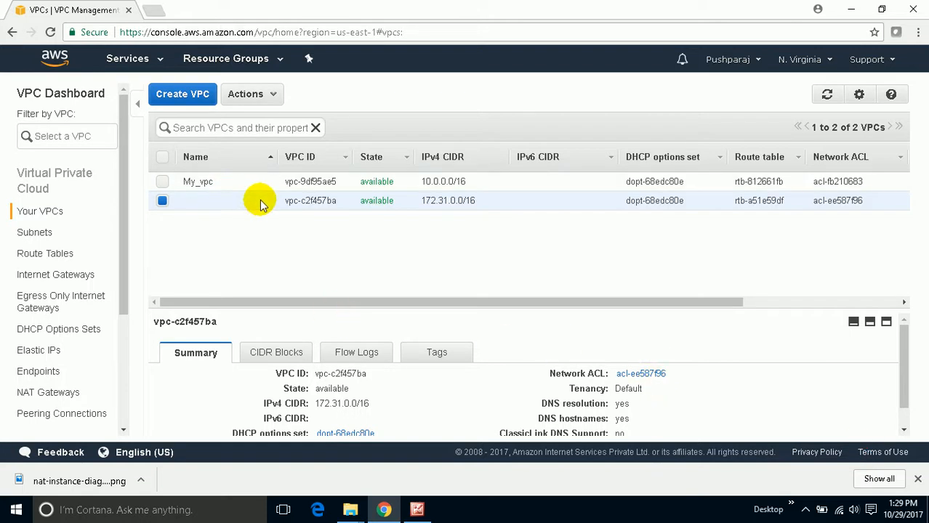
left_click(269, 95)
left_click(286, 125)
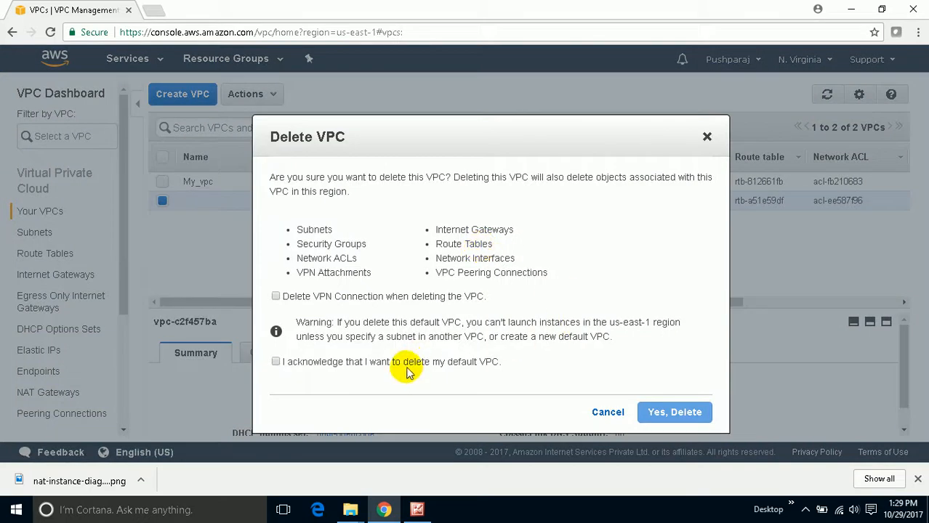
left_click(275, 361)
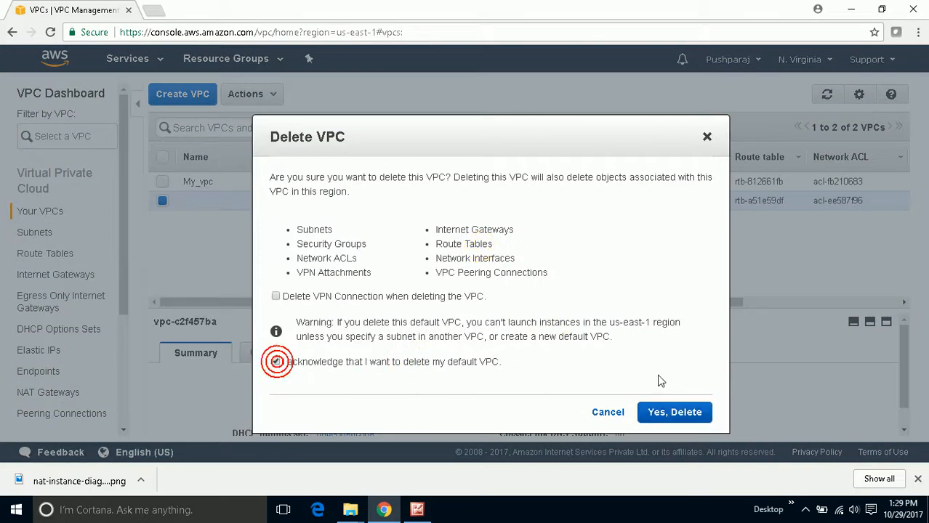
left_click(673, 411)
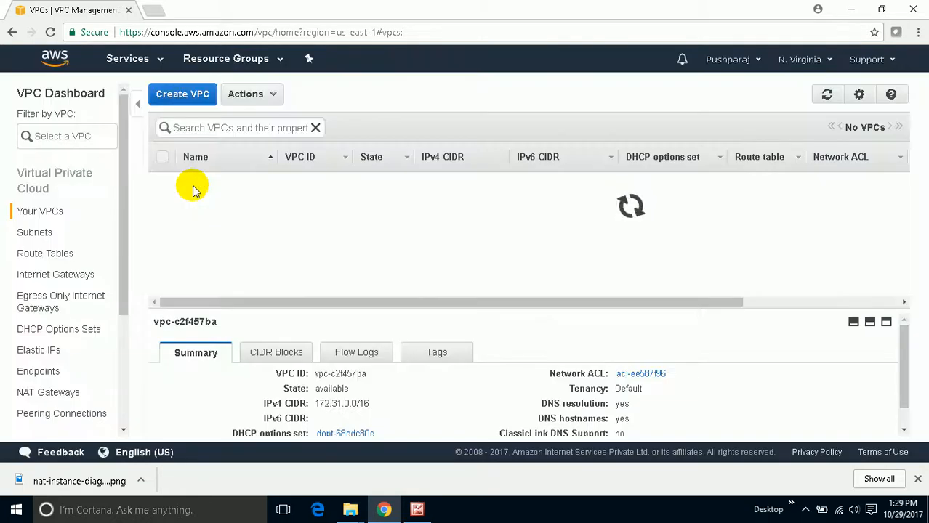
- Select My_vpc and check the VPC range in the NAT instance diagram, returning to the VPC console
left_click(158, 183)
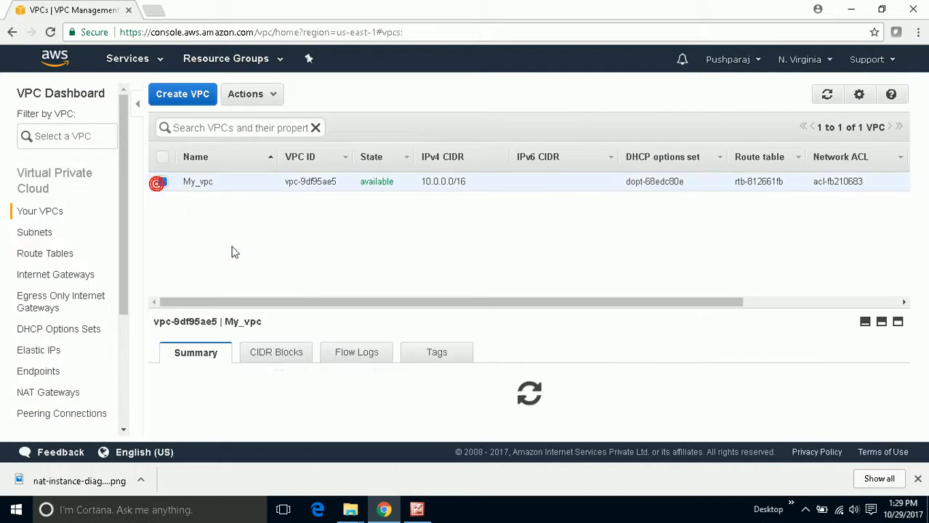
left_click(417, 510)
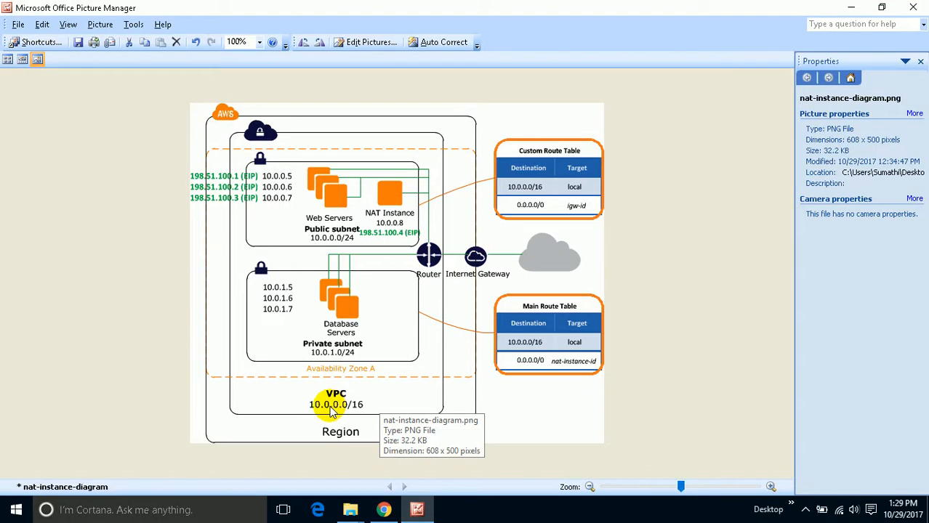
left_click(851, 9)
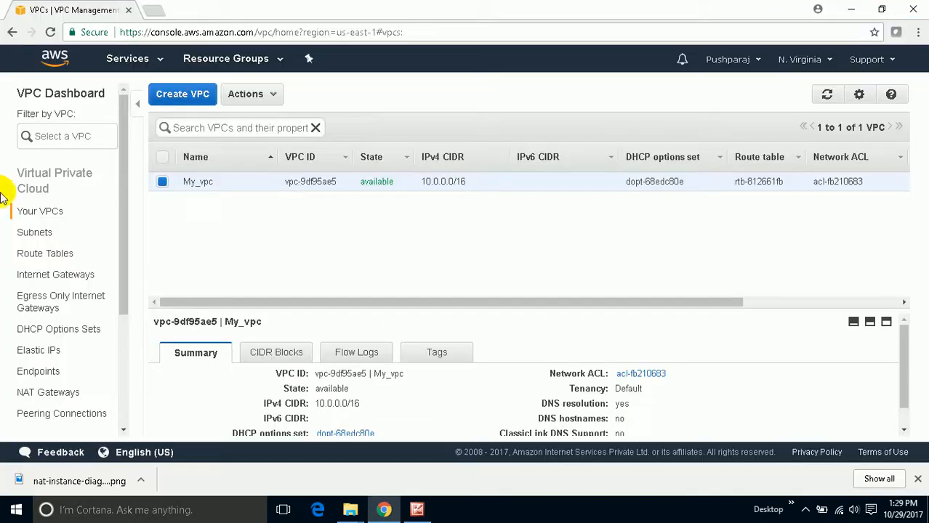
- Start a new subnet with the name tag Public_subnet and assign it to My_vpc
left_click(26, 232)
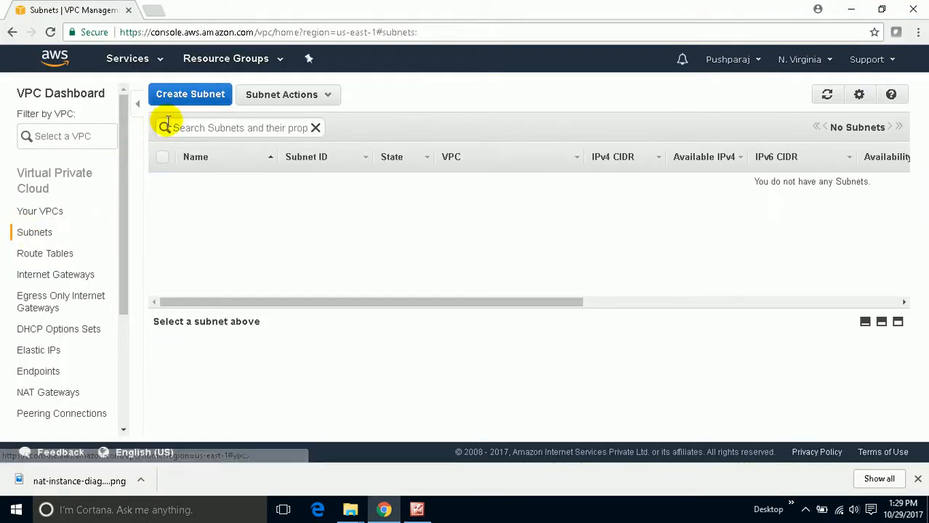
left_click(196, 95)
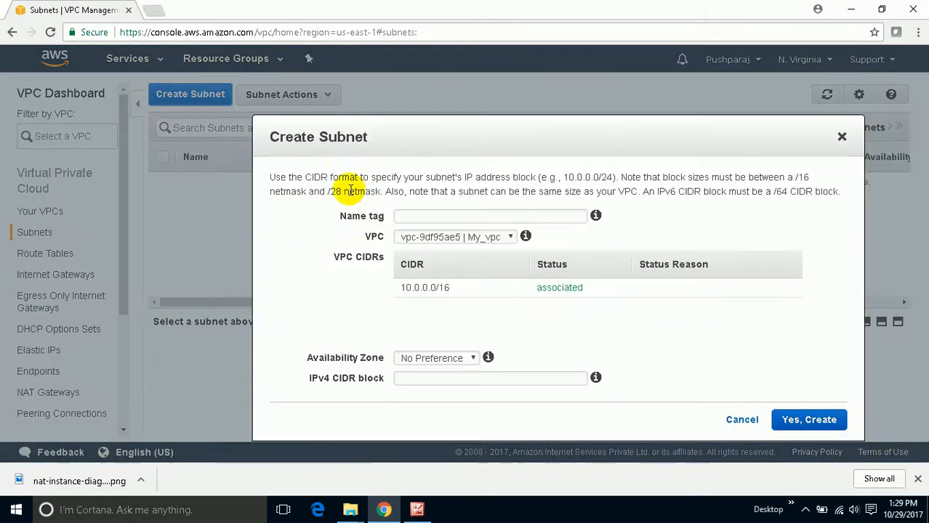
left_click(421, 215)
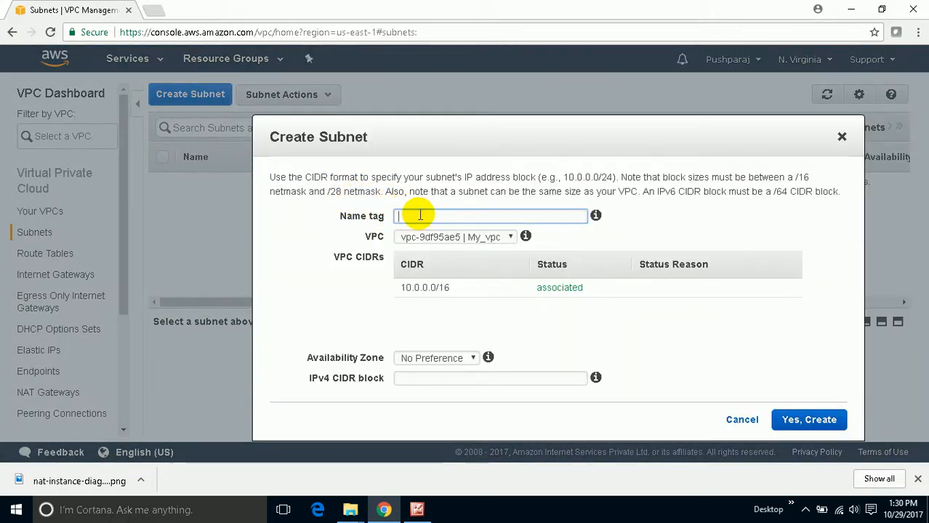
type("Public_subnet")
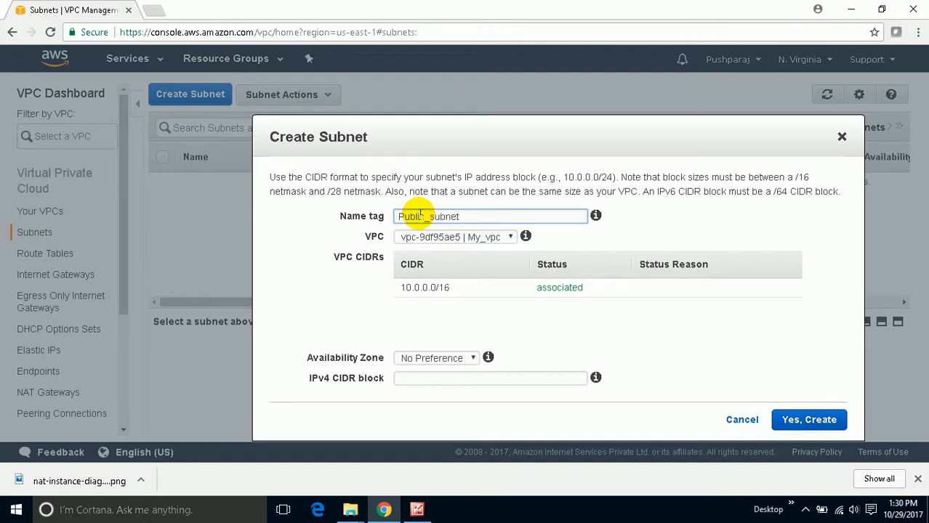
left_click(451, 246)
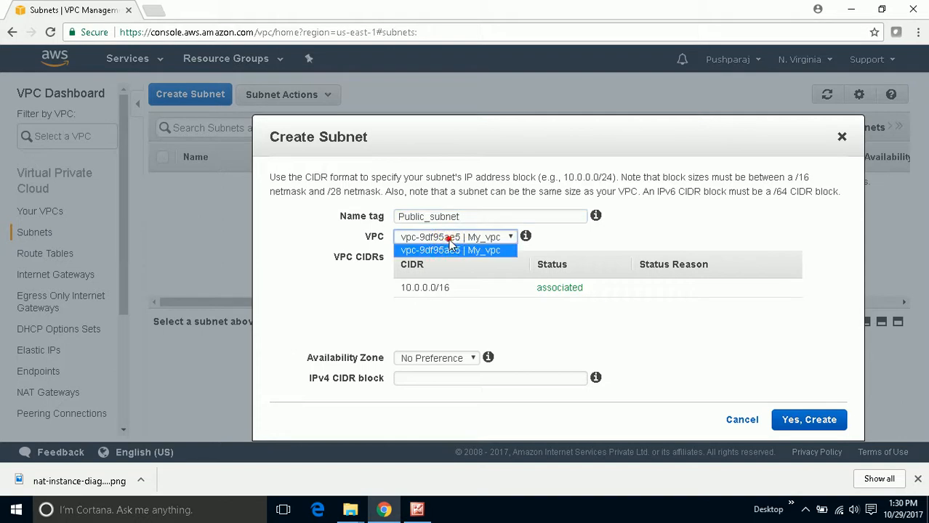
left_click(449, 249)
- Set availability zone us-east-1a and IPv4 CIDR block 10.0.0.0/24, check them against the diagram, and create the public subnet
left_click(429, 357)
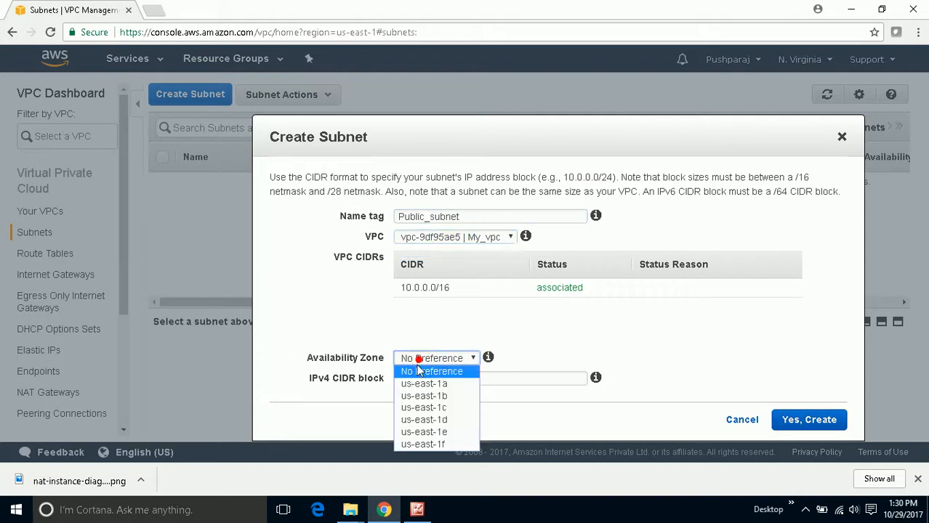
left_click(407, 382)
left_click(416, 378)
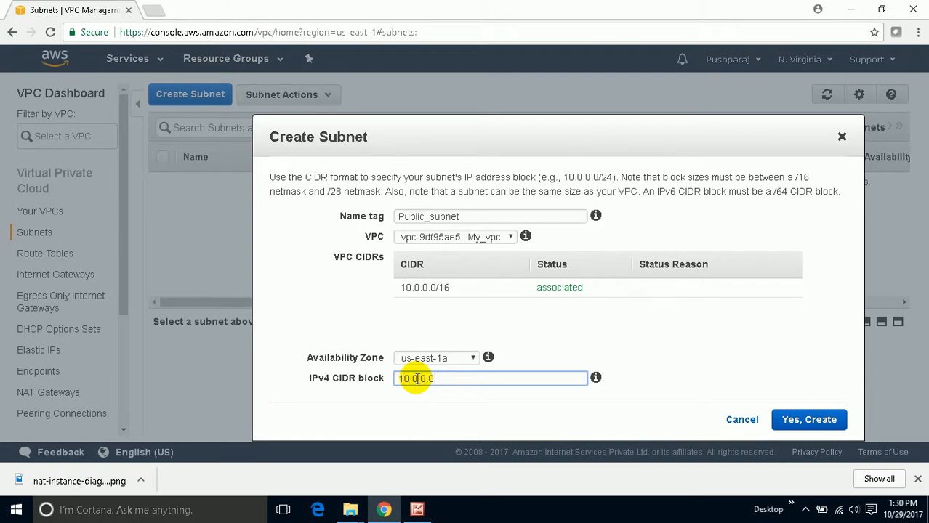
type("24")
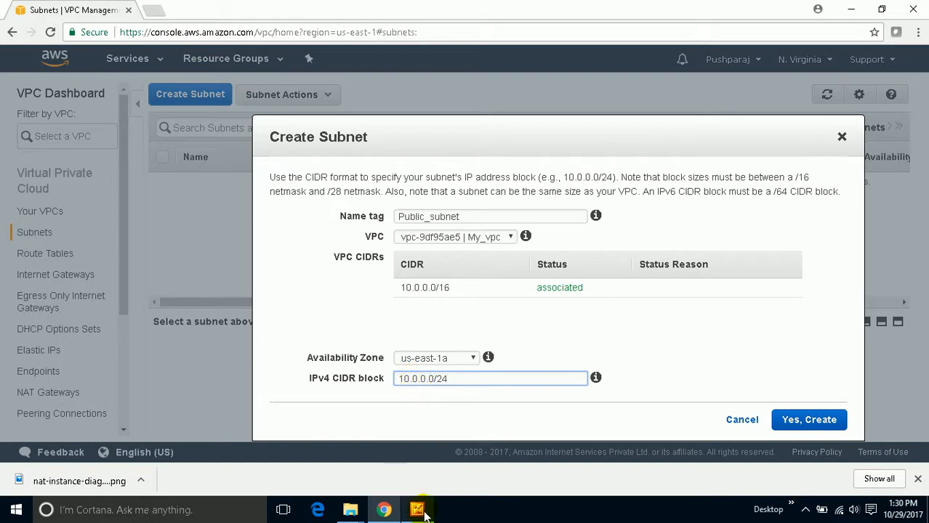
mouse_move(418, 510)
left_click(424, 484)
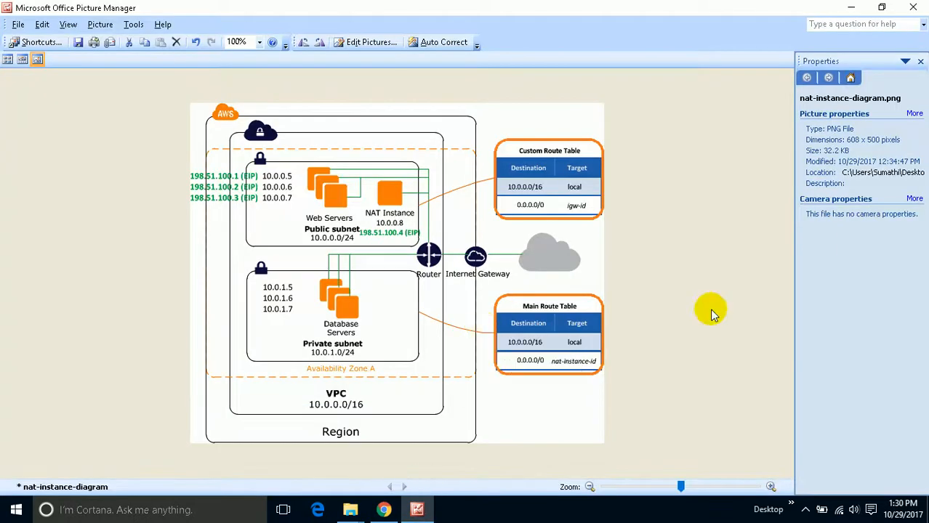
left_click(849, 8)
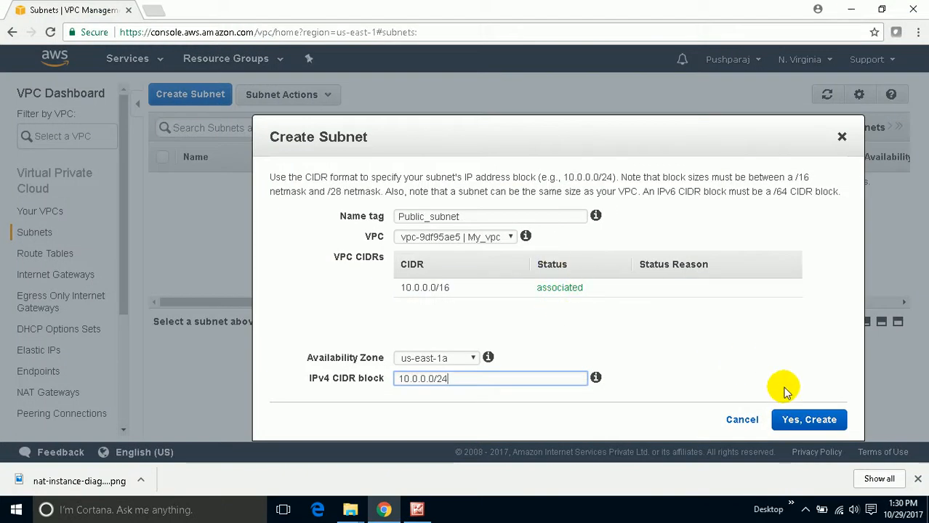
left_click(814, 422)
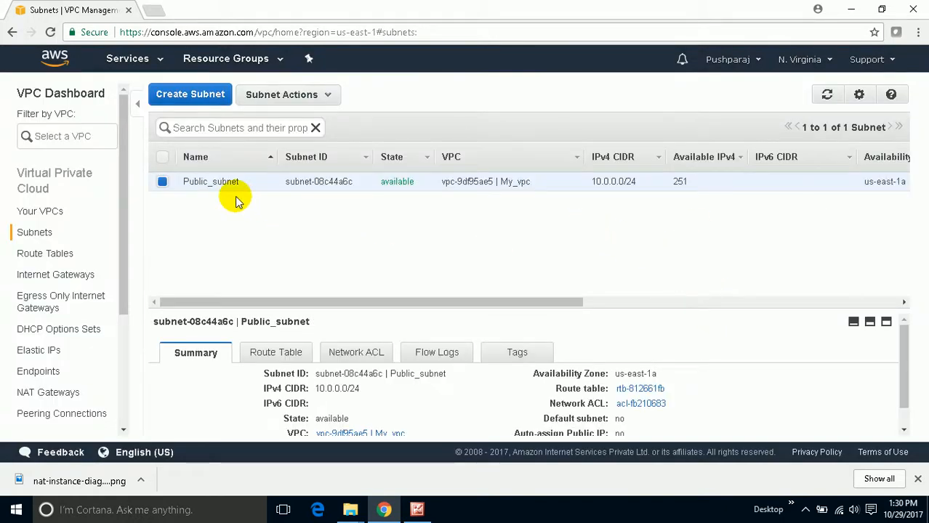
- Start a new subnet with the name tag Private_Subnet and assign it to My_vpc
double_click(681, 181)
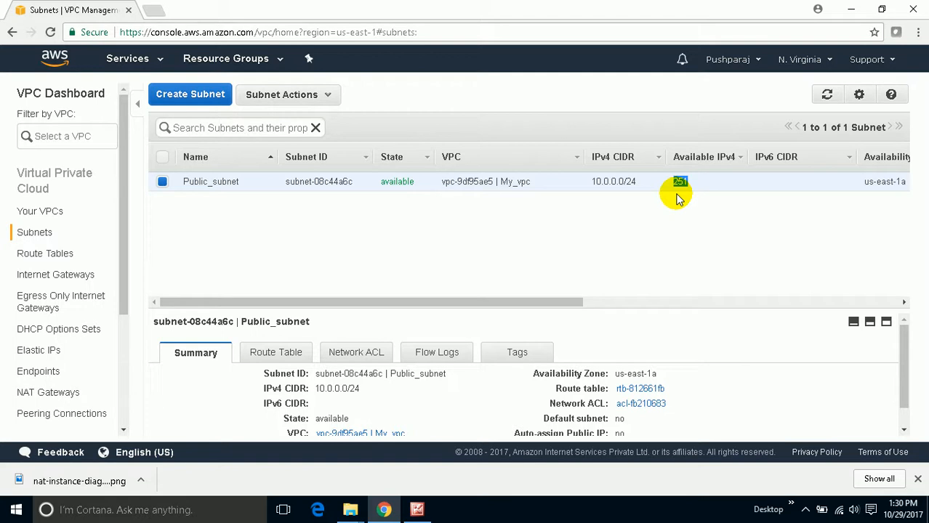
left_click(209, 97)
left_click(426, 218)
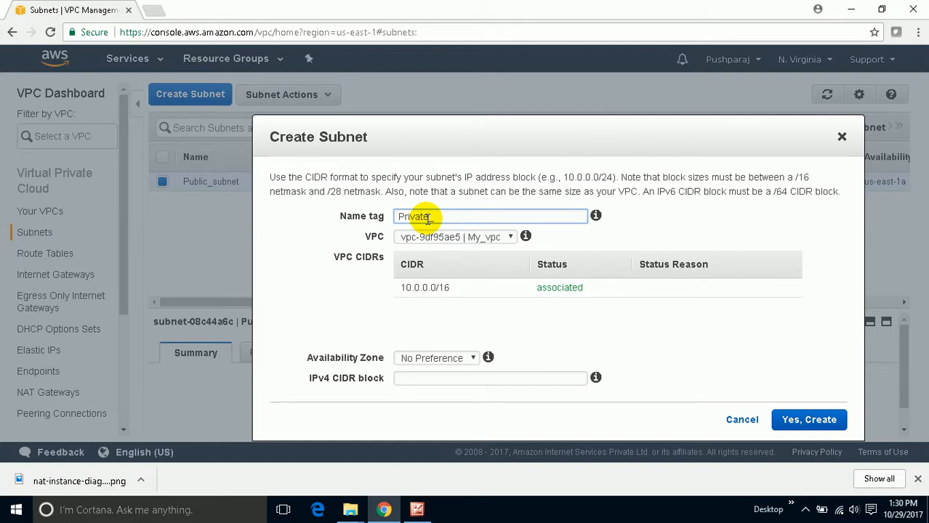
type("net")
left_click(450, 238)
left_click(454, 250)
- Set availability zone us-east-1b and IPv4 CIDR block 10.0.1.0/24, and create the private subnet
left_click(420, 358)
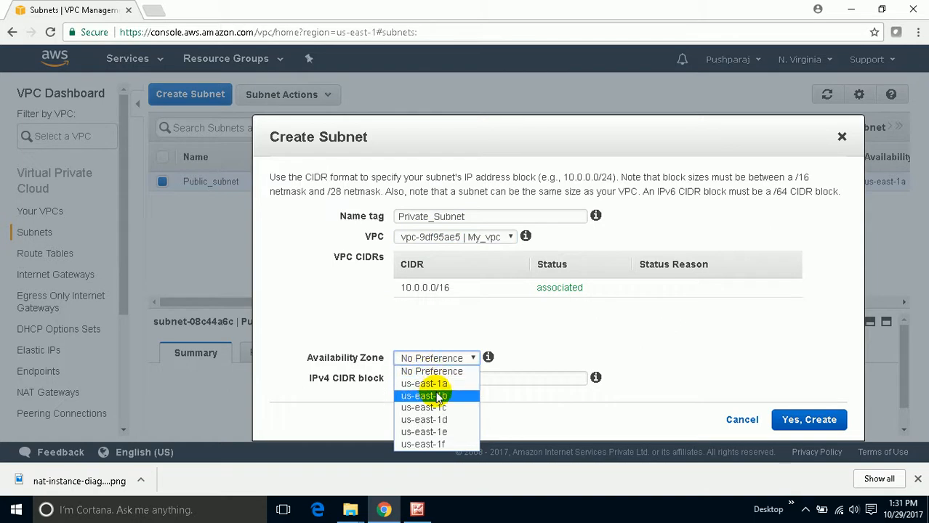
left_click(439, 396)
left_click(445, 358)
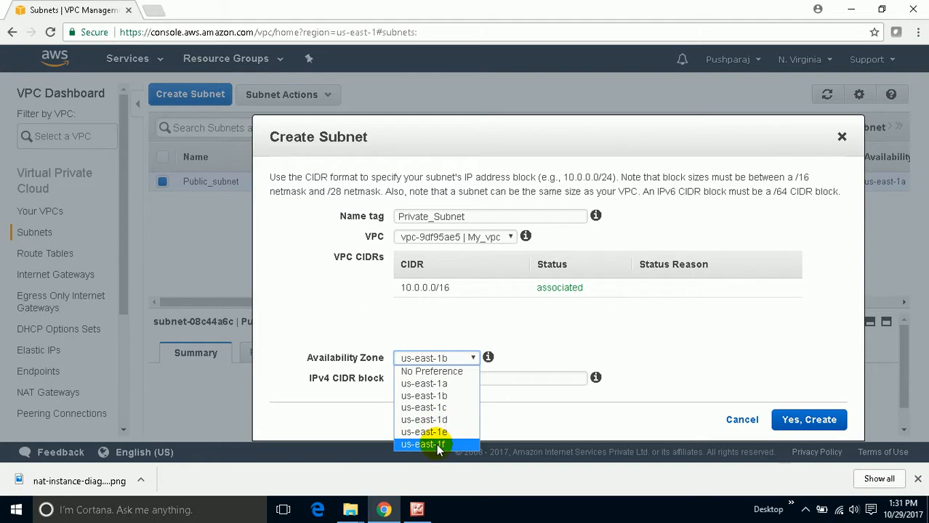
left_click(447, 397)
left_click(446, 377)
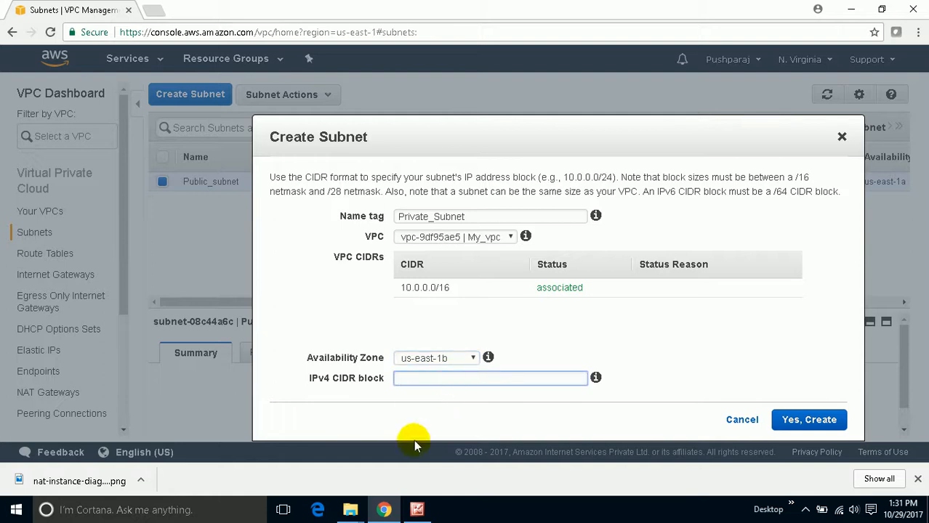
type("10.0.")
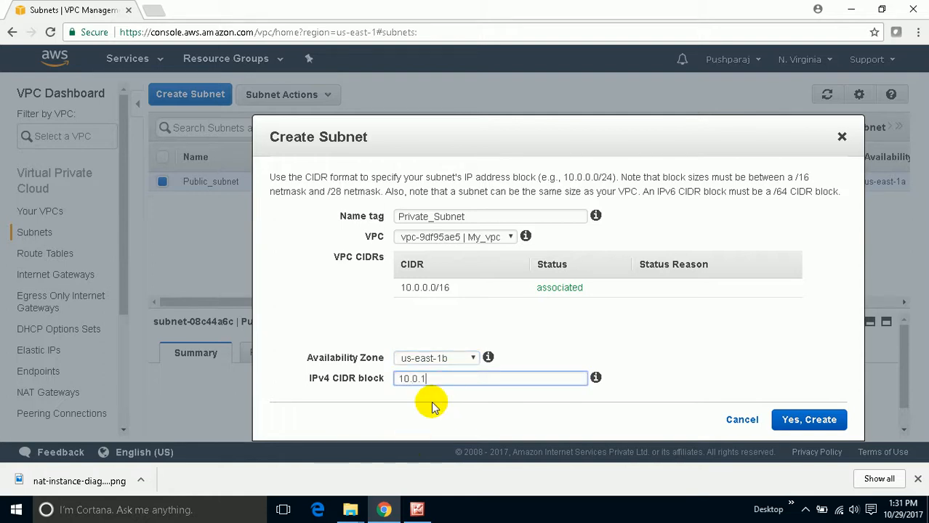
type("1.0/24")
left_click(398, 415)
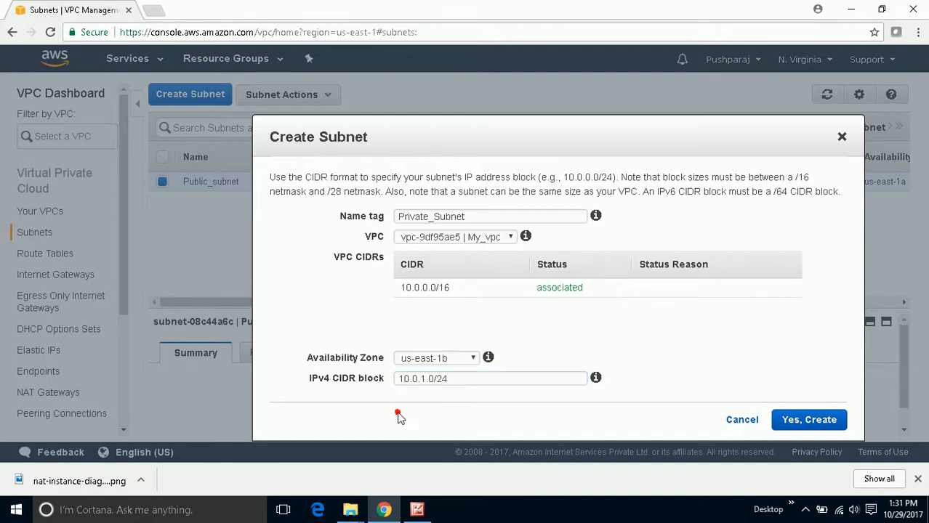
left_click(834, 421)
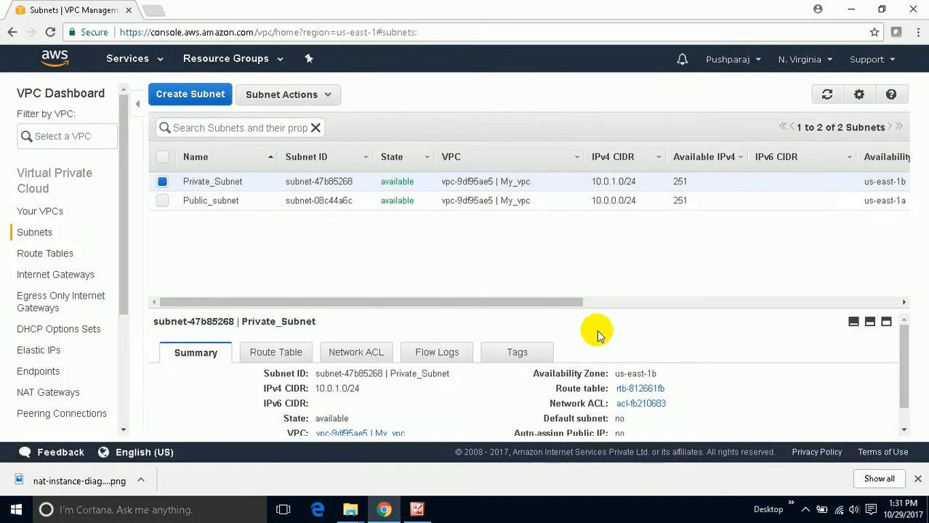
- Check the route tables in the NAT instance diagram, then name My_vpc's existing main route table Default in the VPC console
left_click(417, 509)
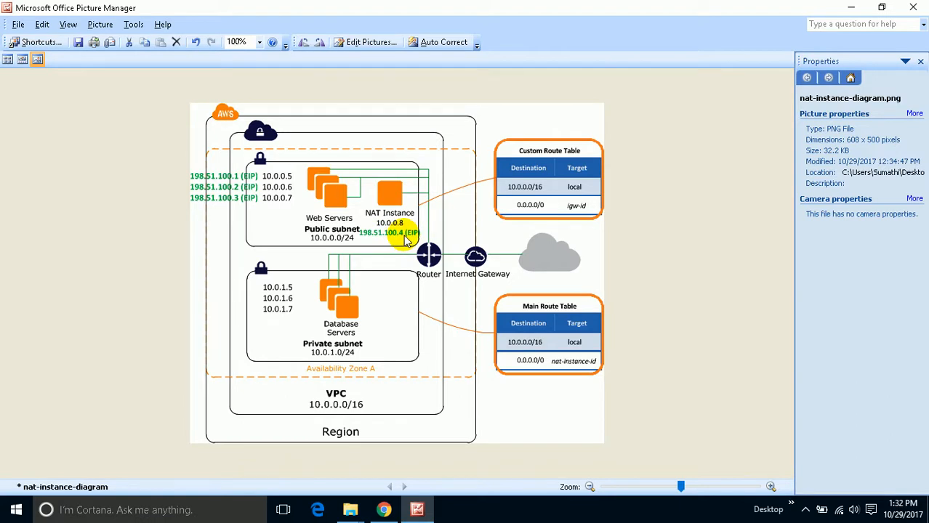
left_click(385, 509)
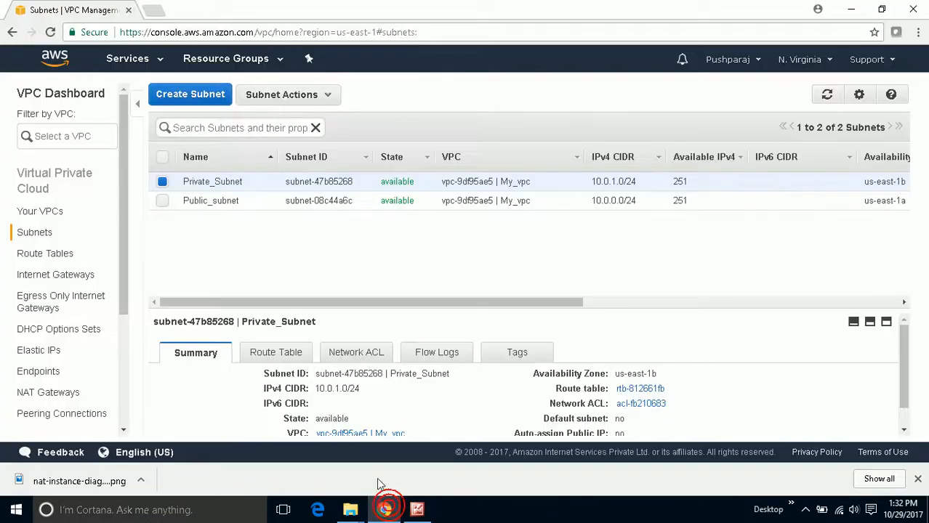
left_click(70, 253)
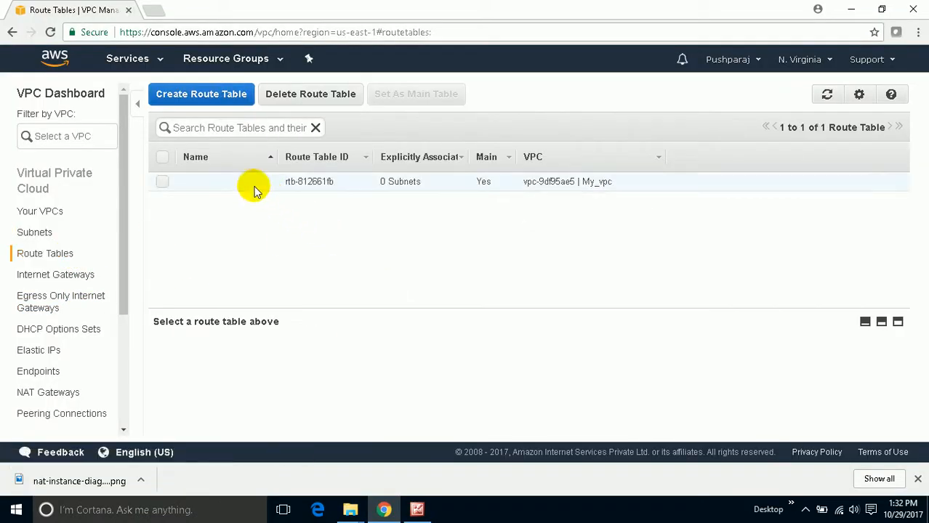
left_click(238, 183)
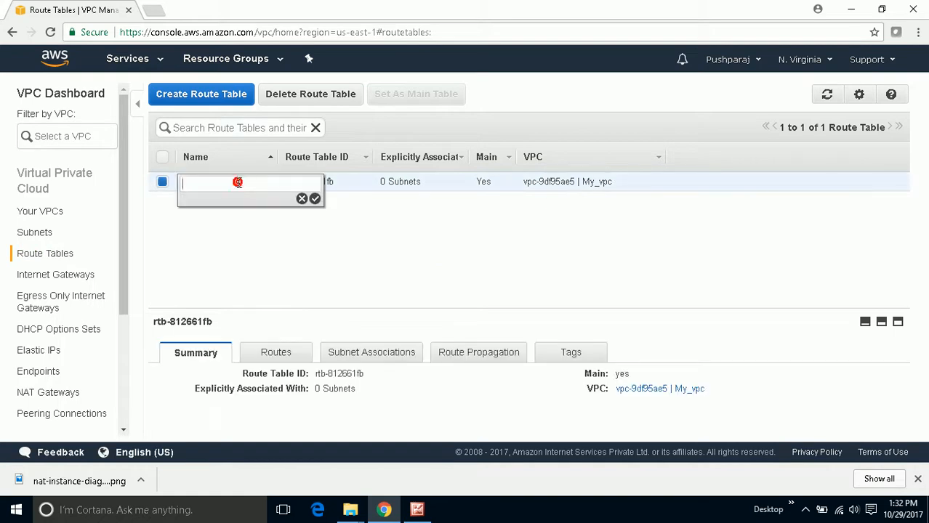
type("Default")
key("Return")
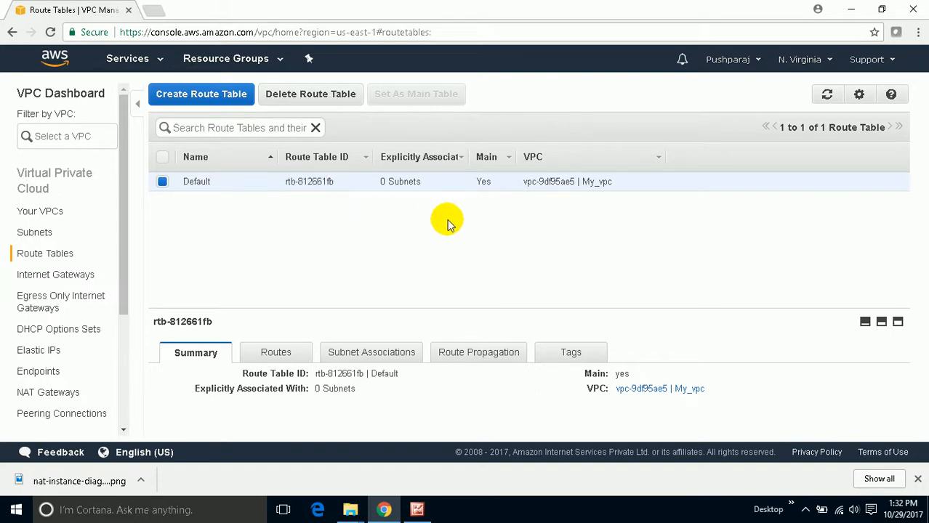
double_click(480, 180)
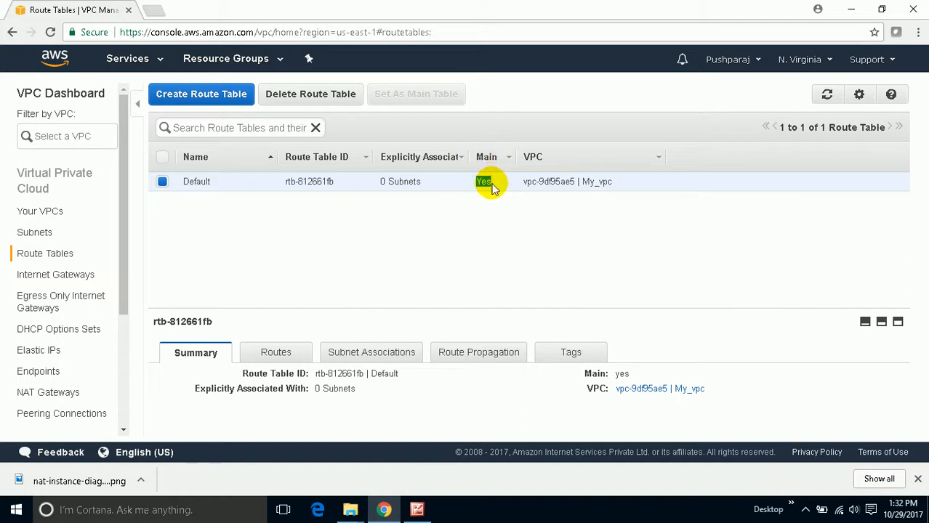
left_click(490, 191)
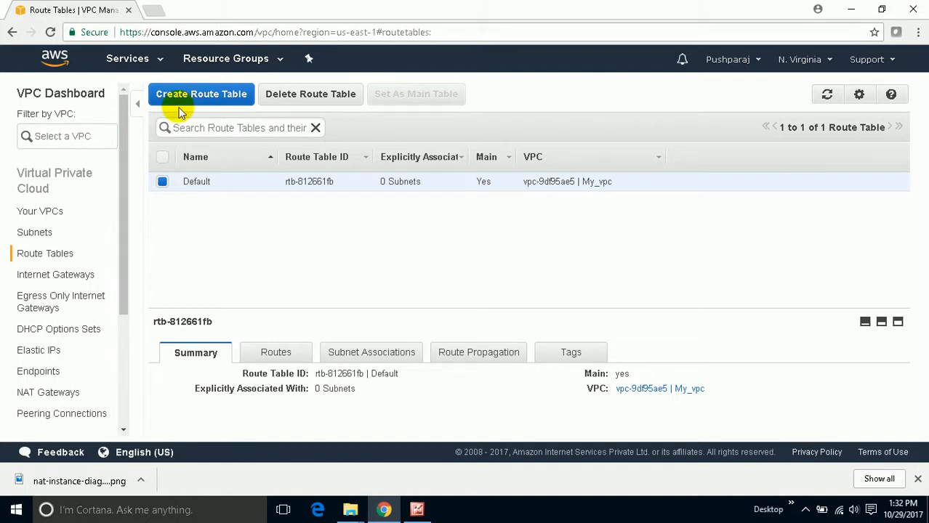
- Create a route table named Private-RouteTable in My_vpc and check whether it is the main table
left_click(213, 94)
left_click(419, 216)
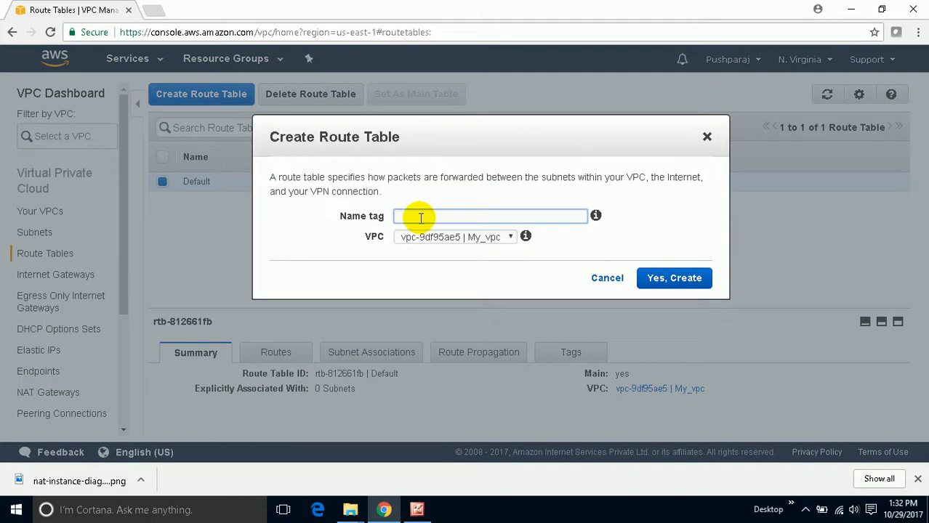
type("Private")
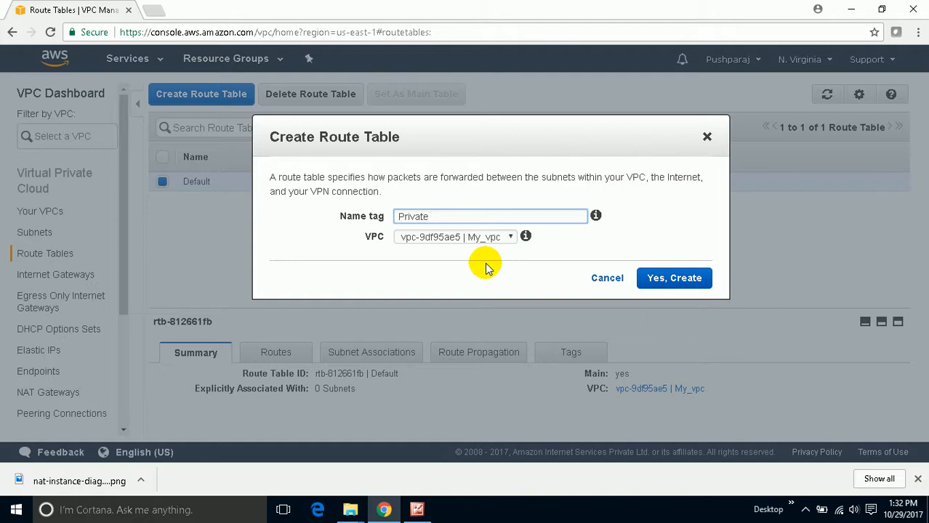
type("RouteTable")
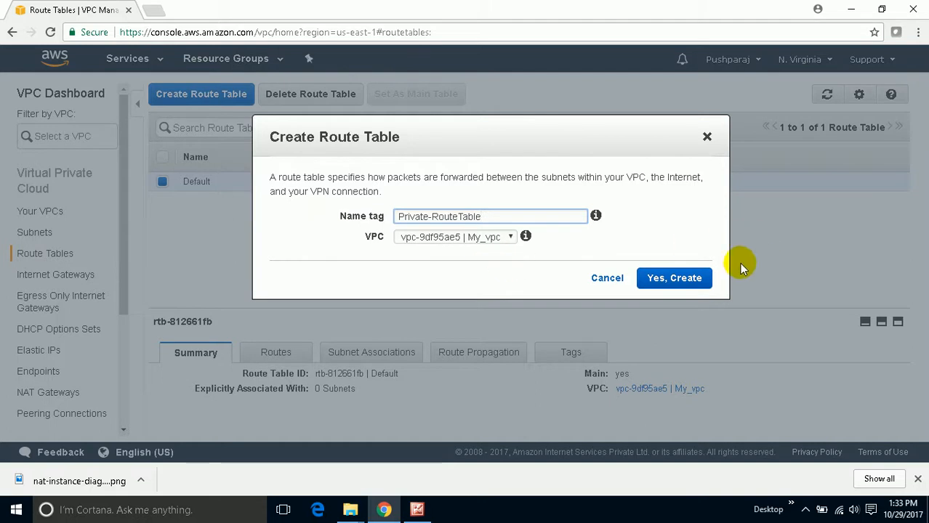
left_click(647, 277)
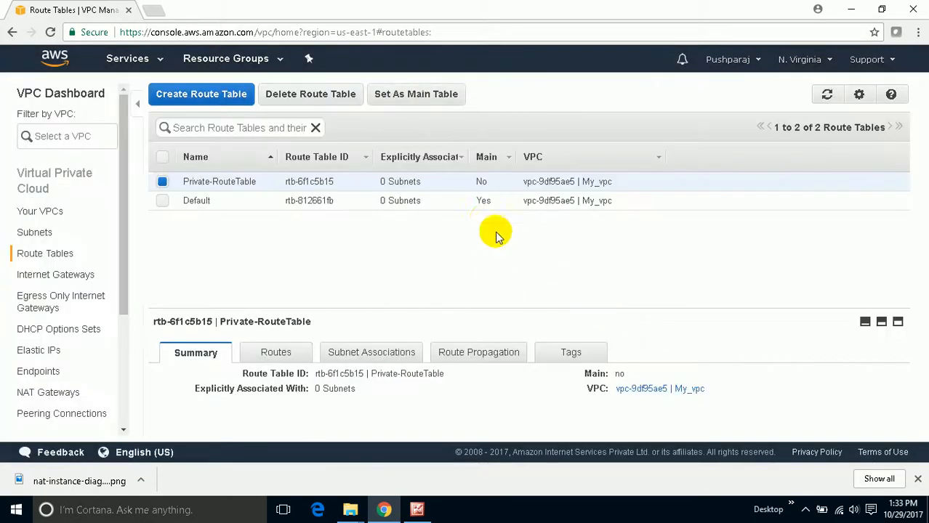
double_click(479, 181)
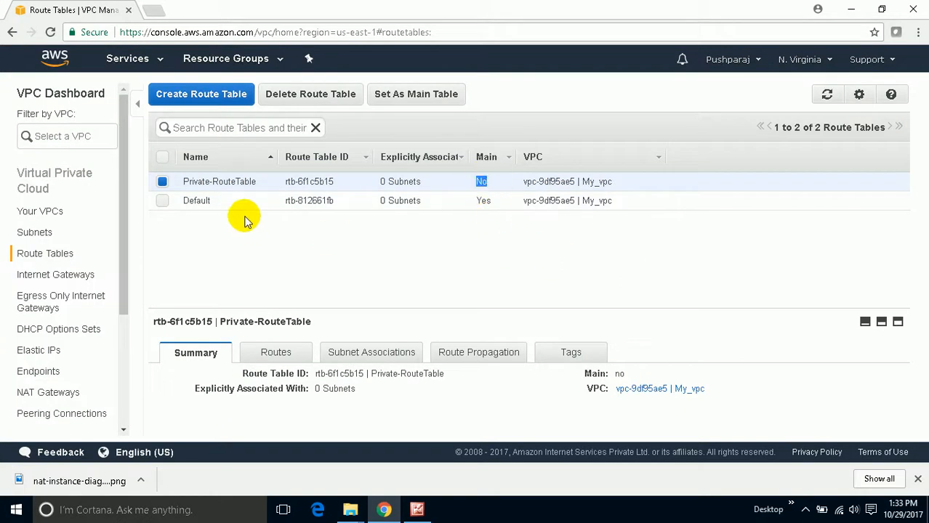
- Create a route table named Public-RouteTable in My_vpc and review the NAT instance diagram, returning to the VPC console
left_click(216, 94)
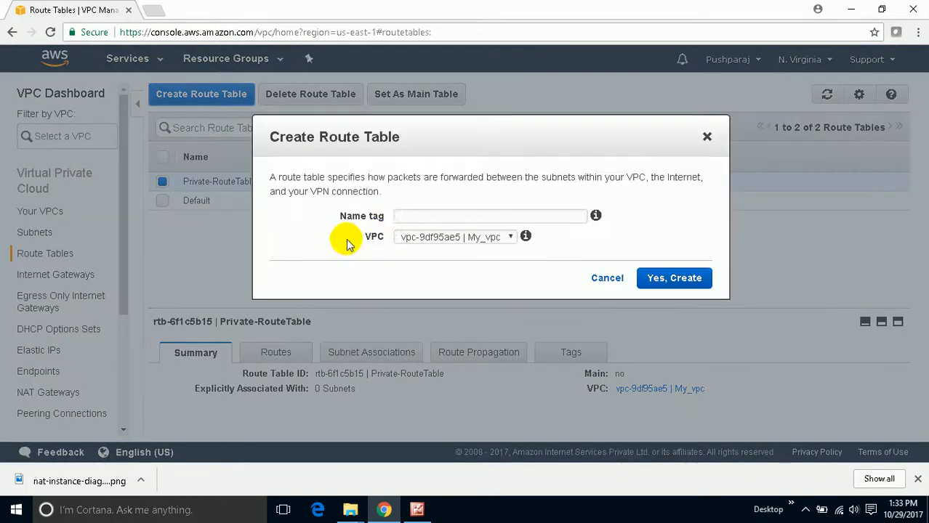
left_click(408, 216)
type("Public-RouteTabl")
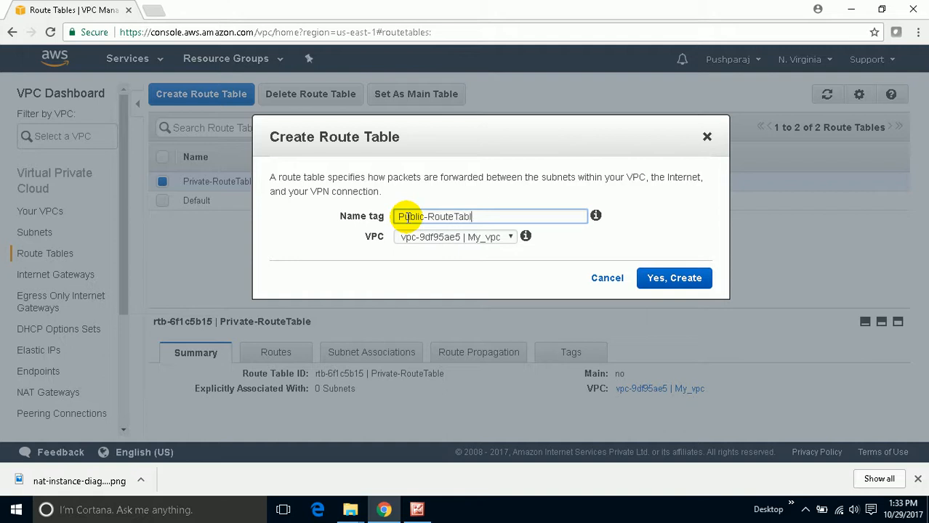
left_click(676, 283)
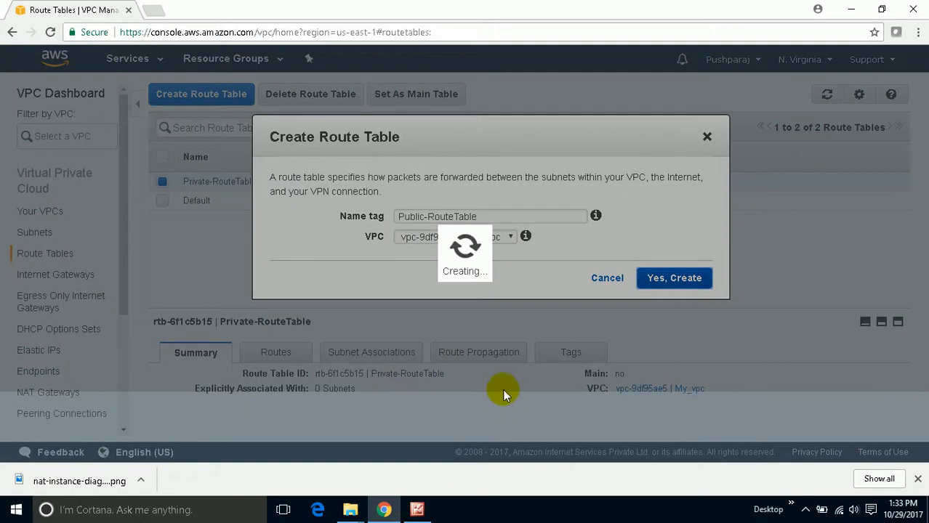
left_click(418, 509)
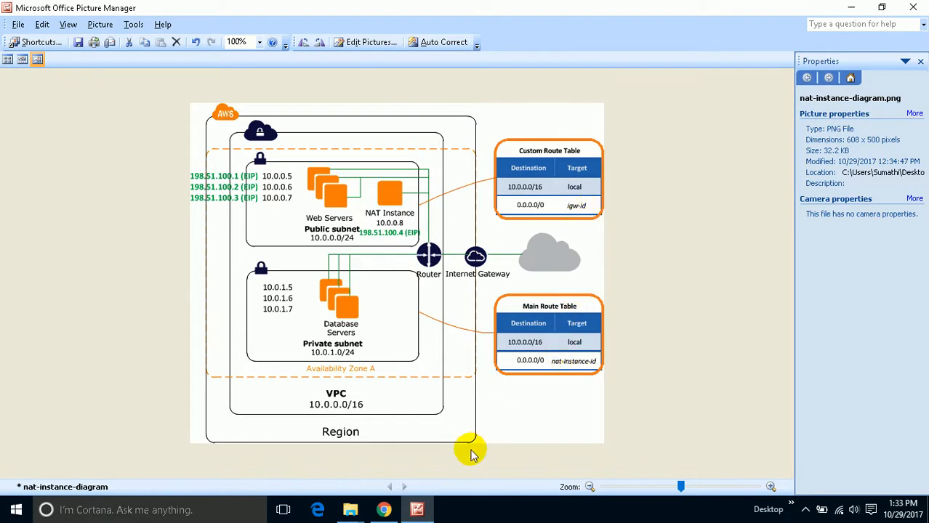
left_click(384, 509)
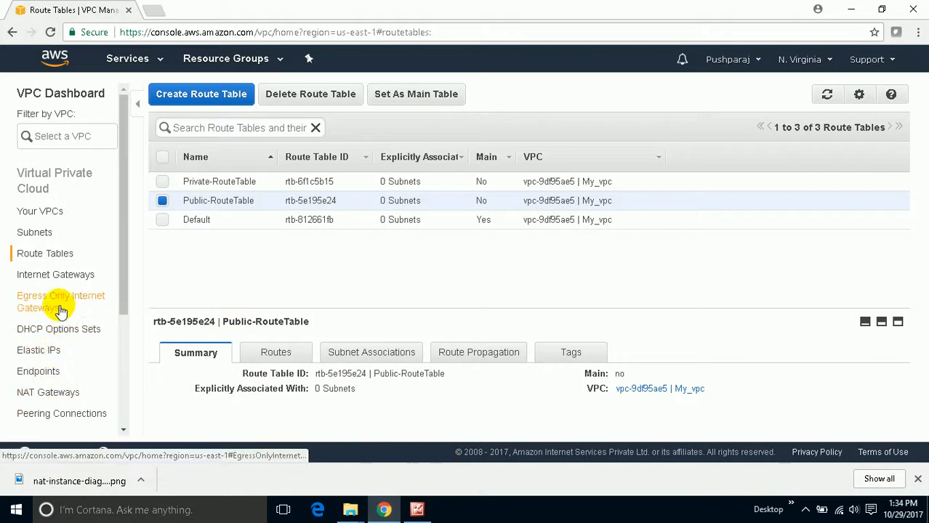
- Create an internet gateway named MYInternetGW and attach it to My_vpc
left_click(74, 275)
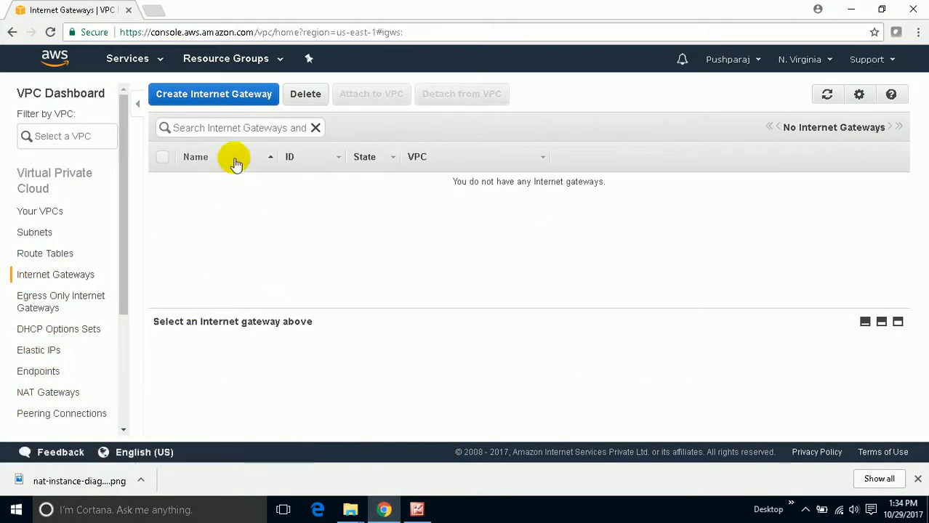
left_click(239, 94)
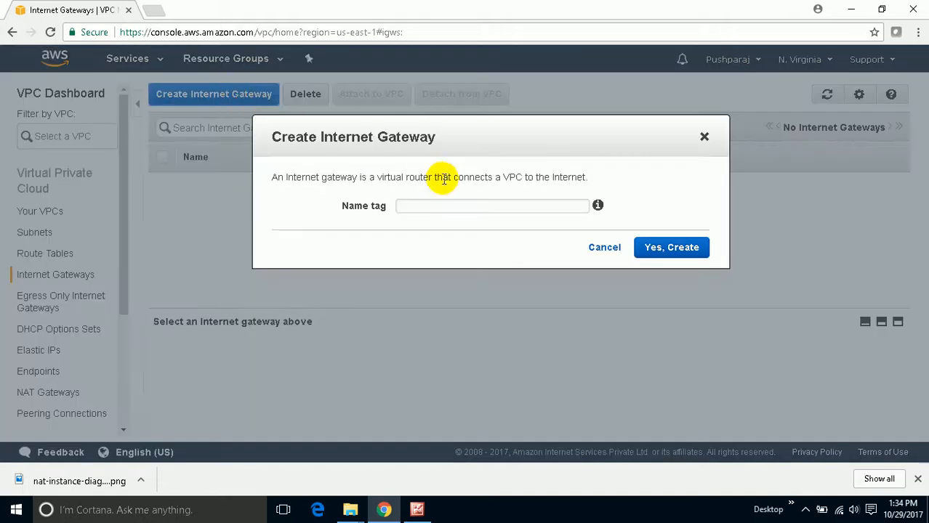
left_click(466, 204)
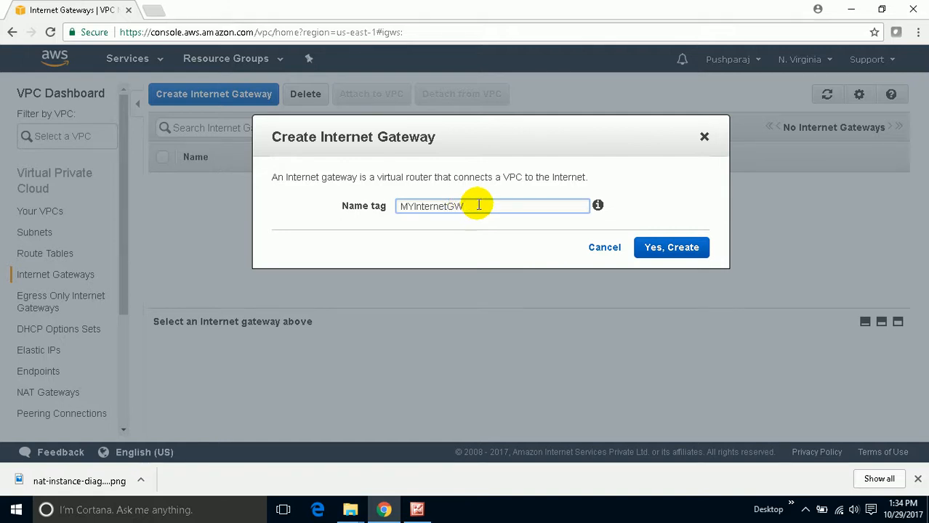
left_click(666, 248)
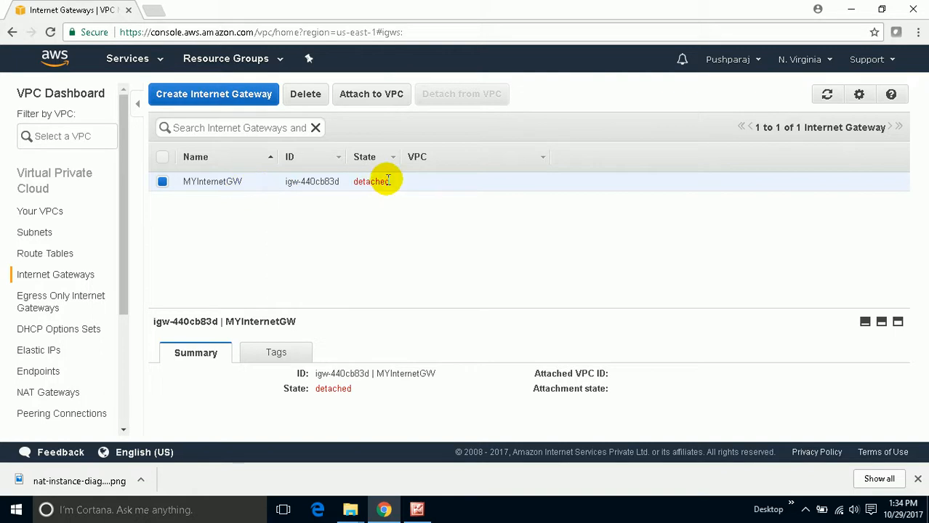
left_click(378, 95)
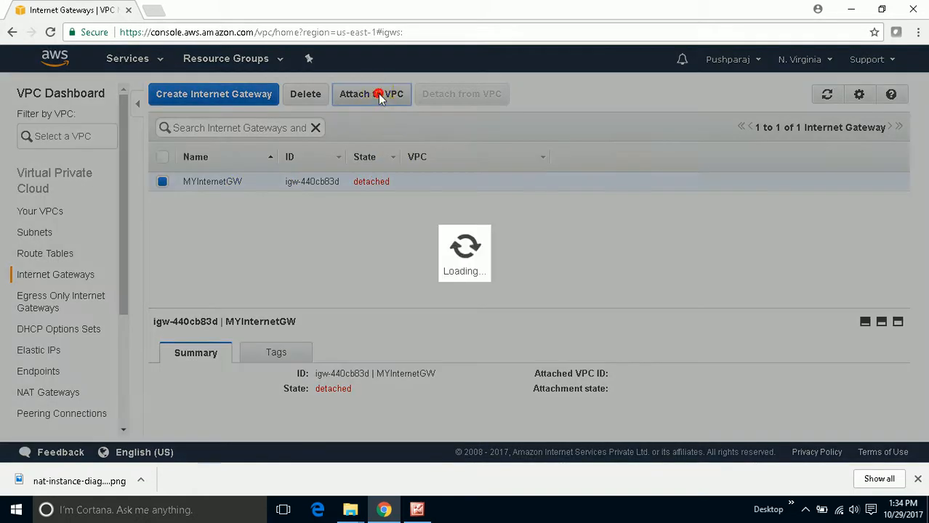
left_click(678, 260)
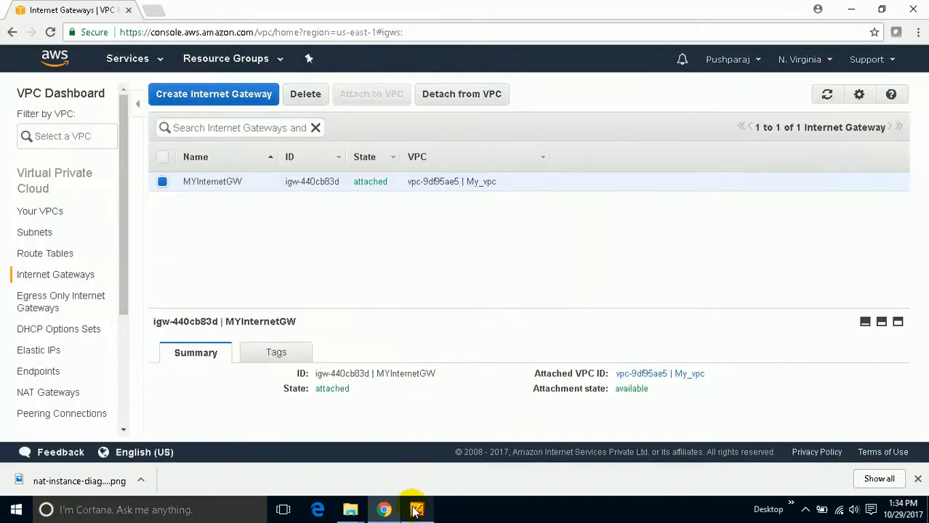
- Consult the NAT instance diagram, then associate Public_subnet with Public-RouteTable in the VPC console
left_click(415, 506)
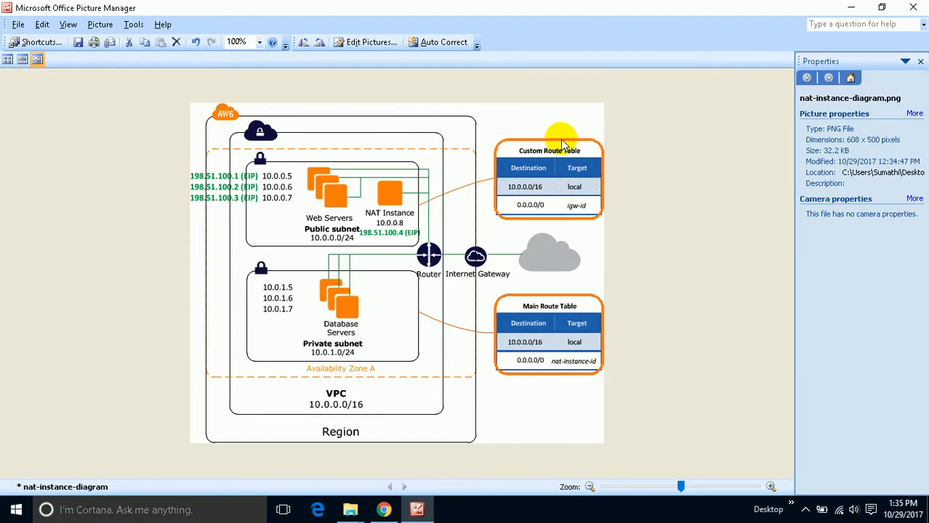
left_click(383, 509)
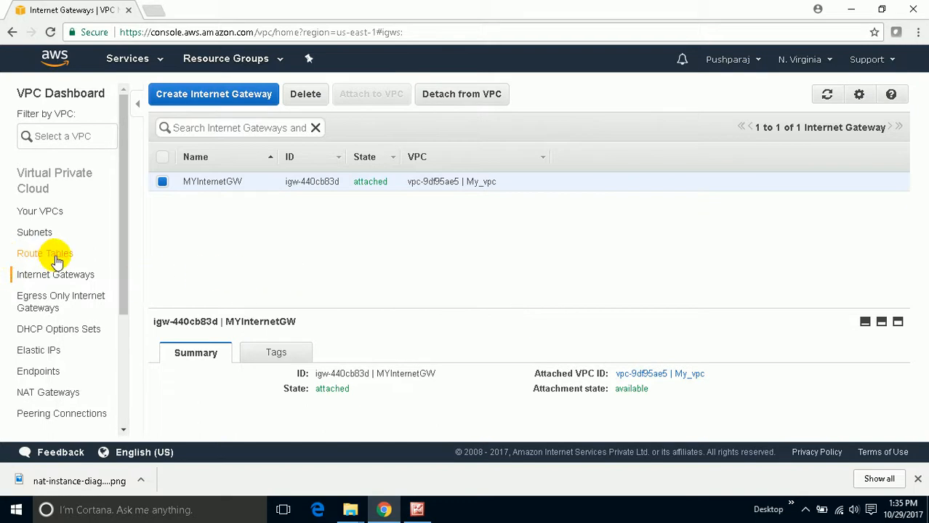
left_click(56, 256)
left_click(162, 202)
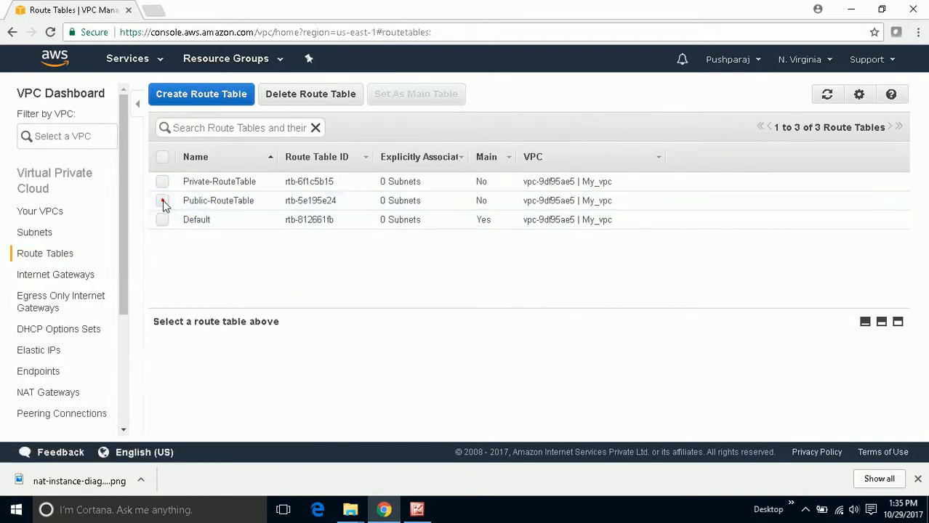
left_click(162, 201)
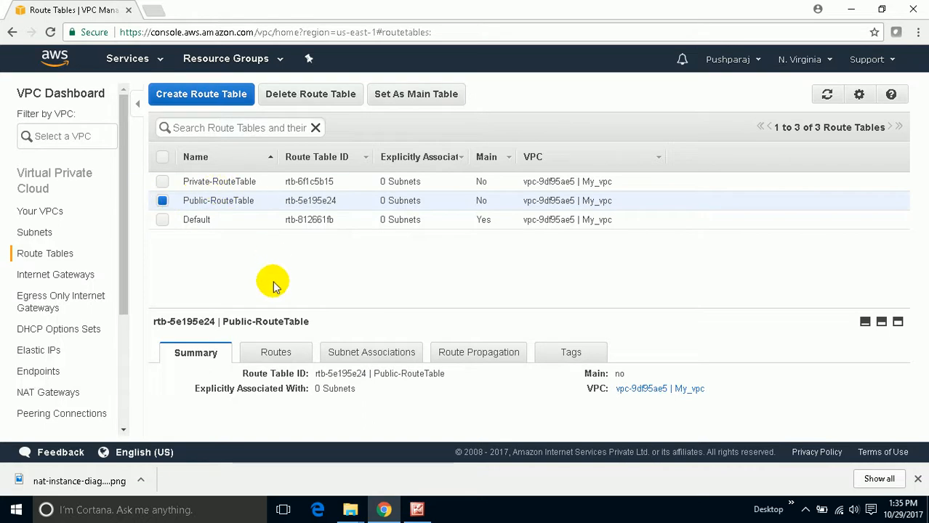
left_click(376, 353)
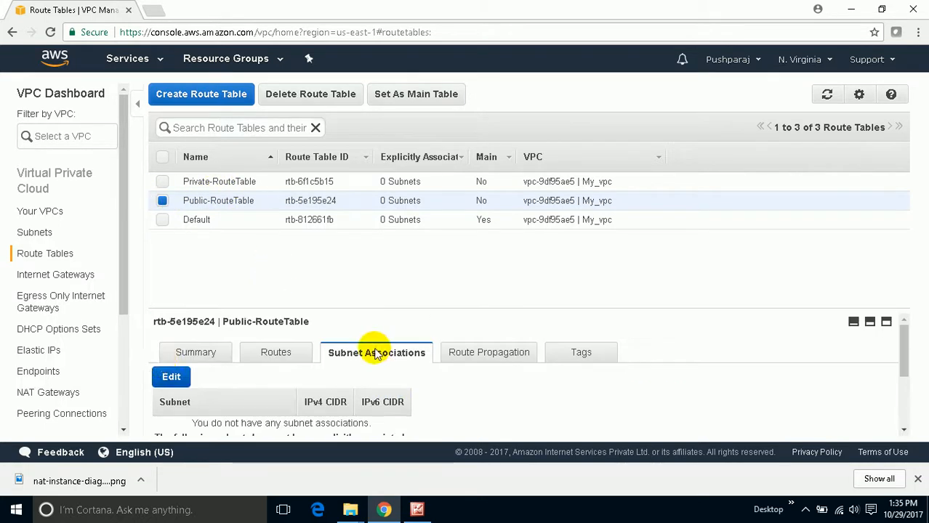
left_click(168, 377)
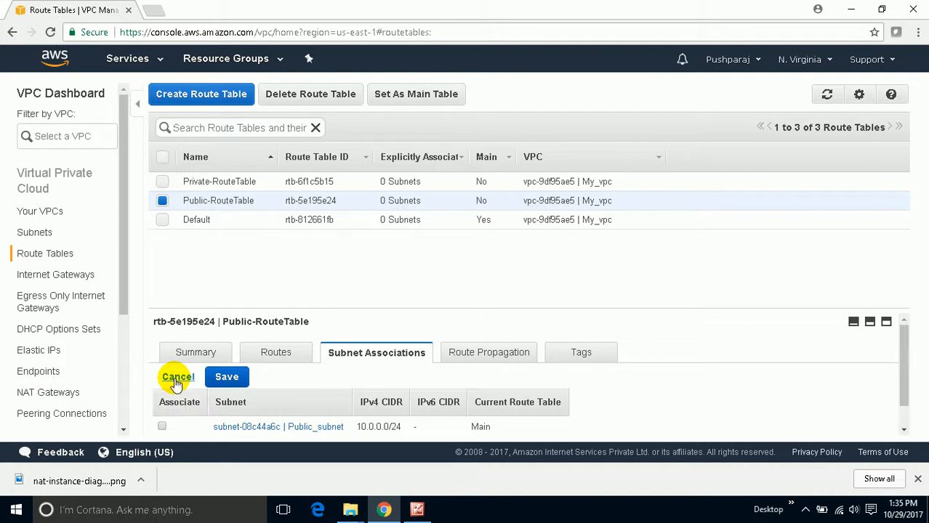
scroll(175, 383, "down", 1)
left_click(162, 400)
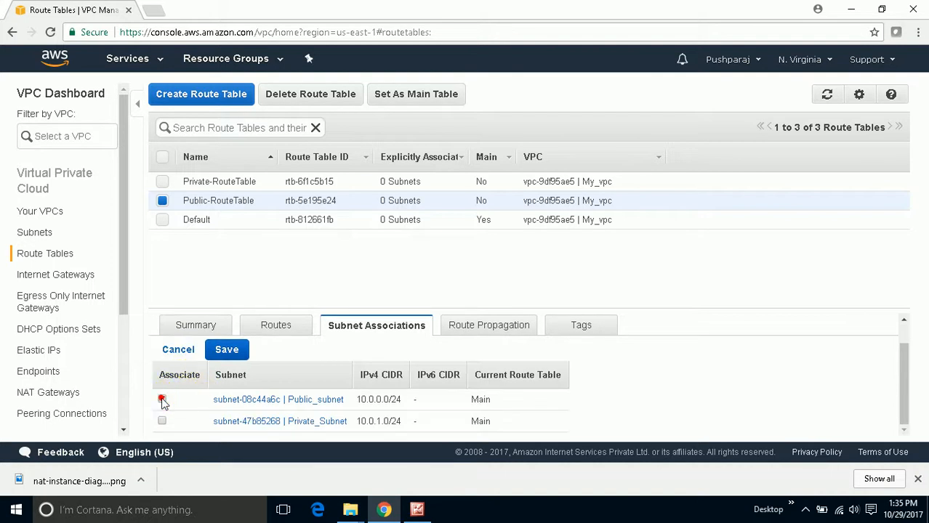
left_click(232, 350)
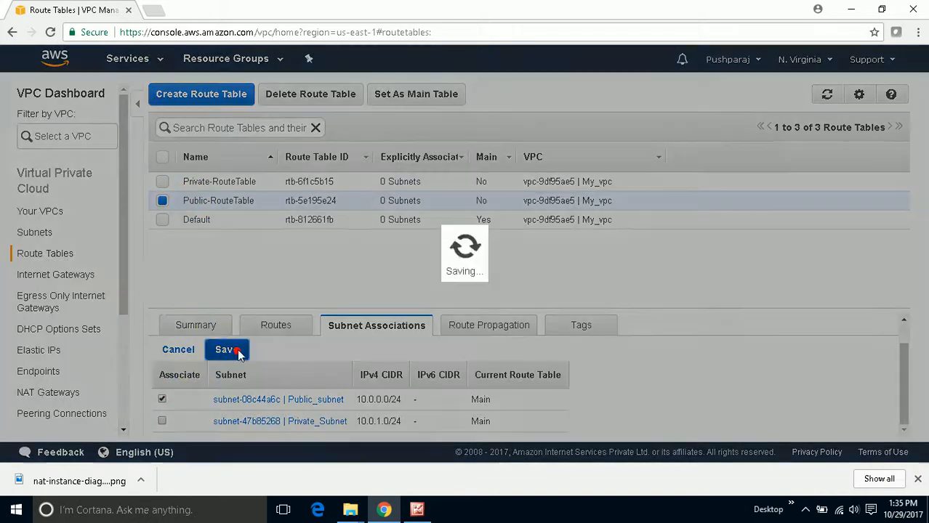
- Check the custom route table in the NAT instance diagram, then add a 0.0.0.0/0 route targeting MYInternetGW to Public-RouteTable
left_click(417, 510)
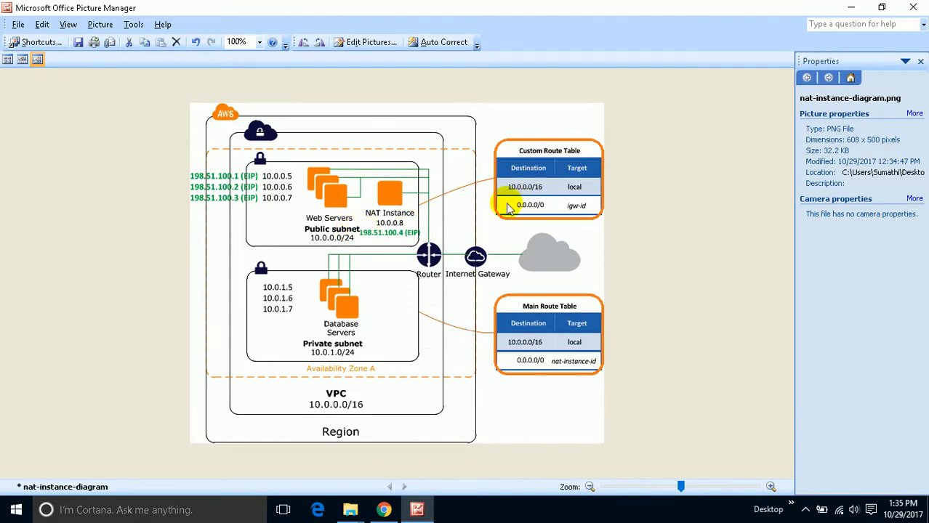
left_click(383, 510)
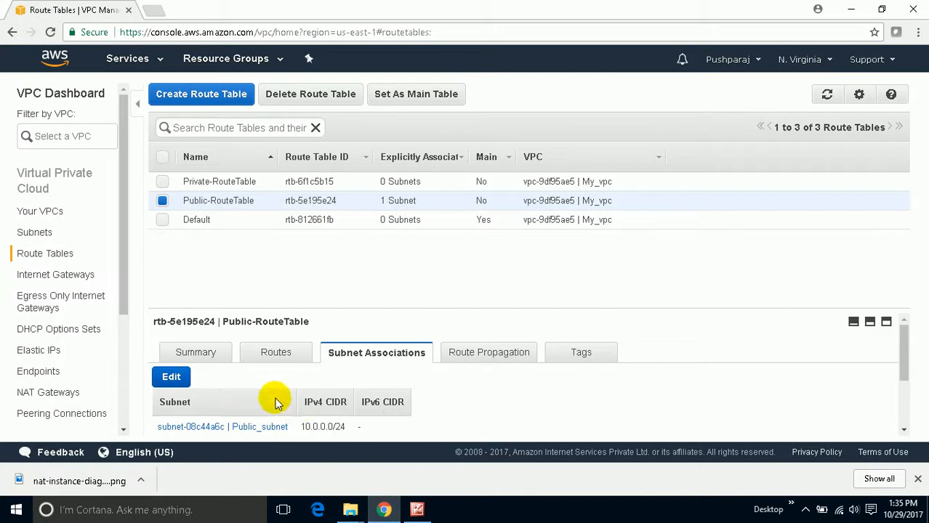
scroll(291, 363, "down", 2)
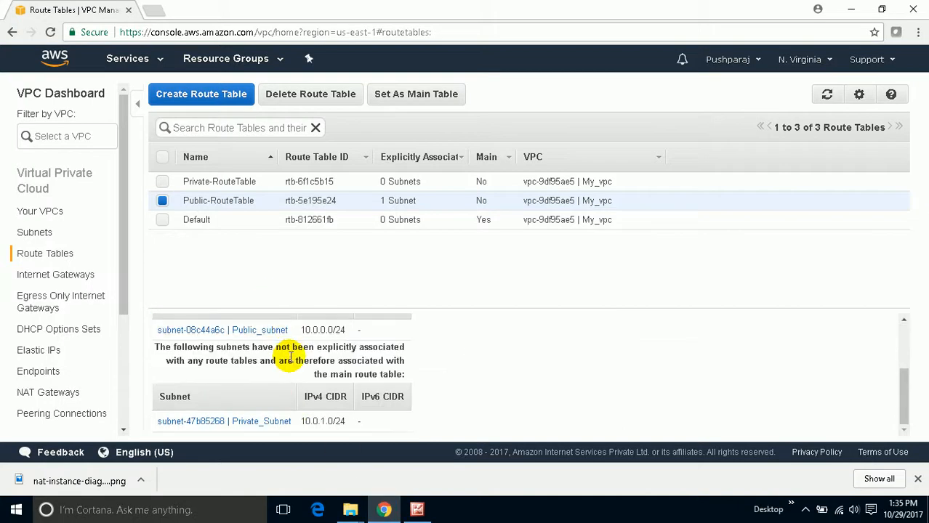
scroll(290, 357, "up", 3)
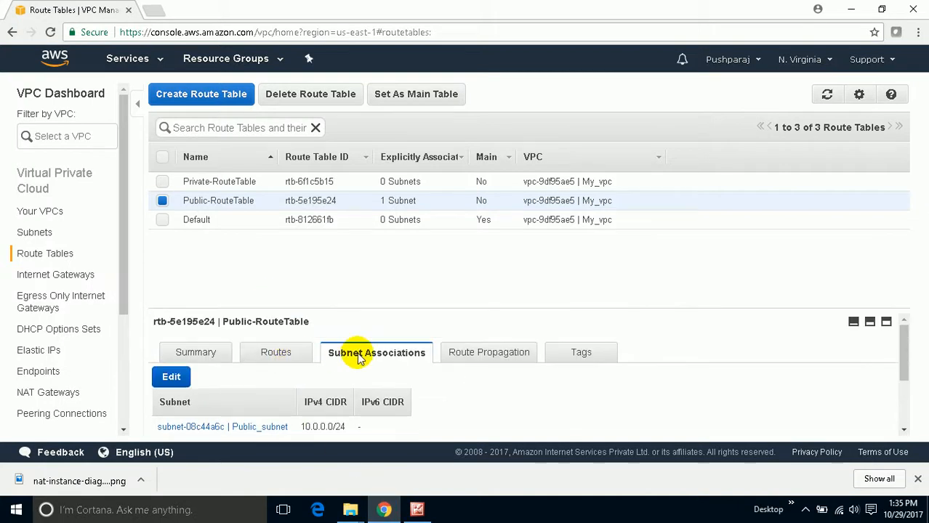
left_click(287, 353)
scroll(280, 350, "down", 1)
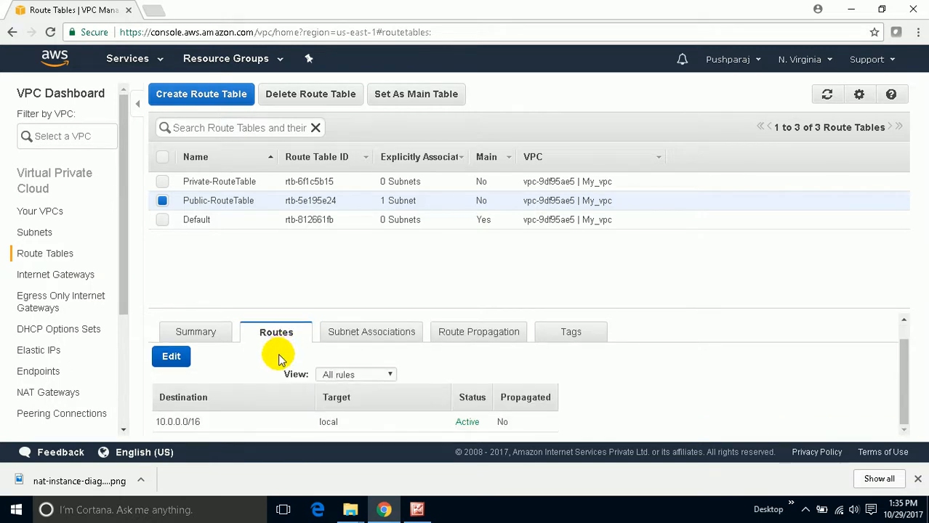
left_click(171, 356)
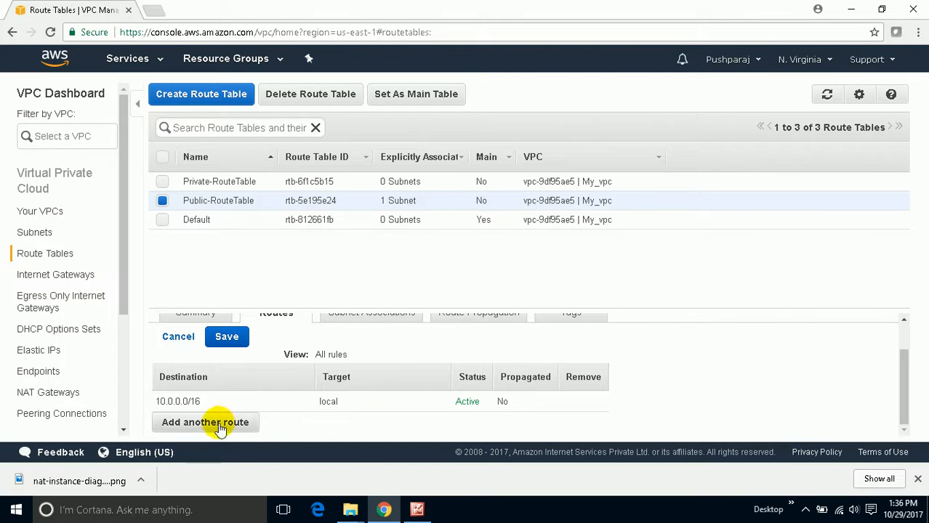
left_click(218, 425)
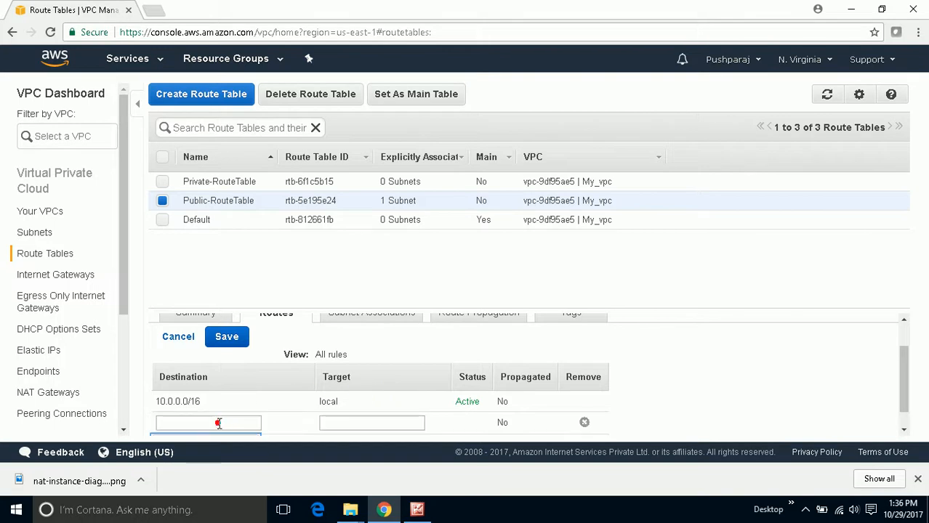
left_click(220, 422)
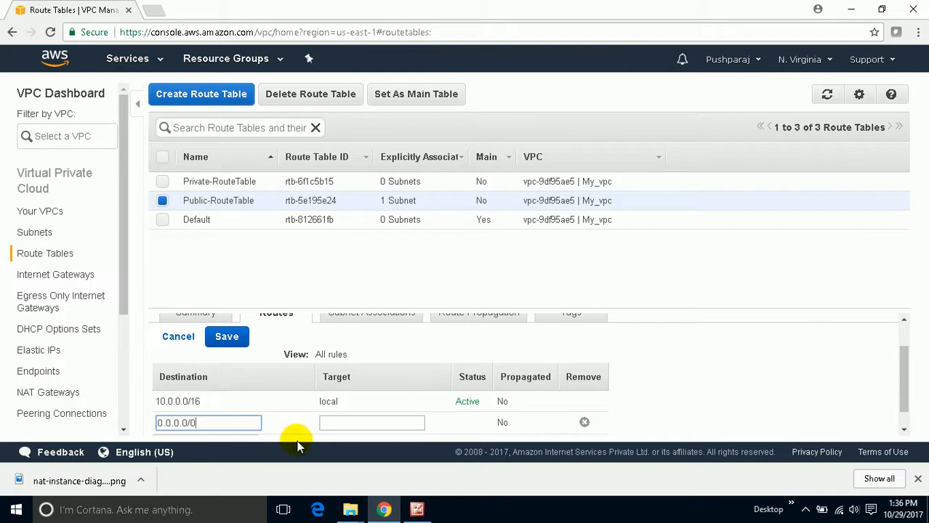
left_click(348, 422)
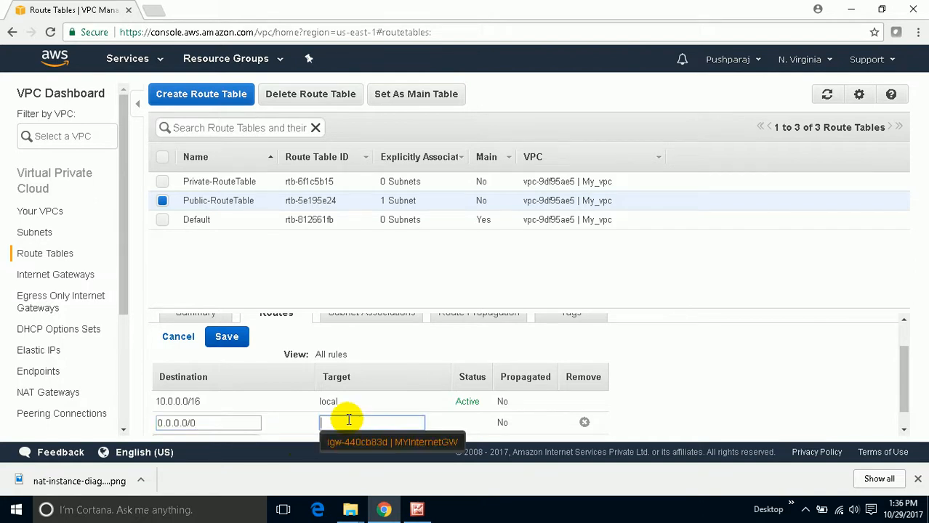
left_click(343, 442)
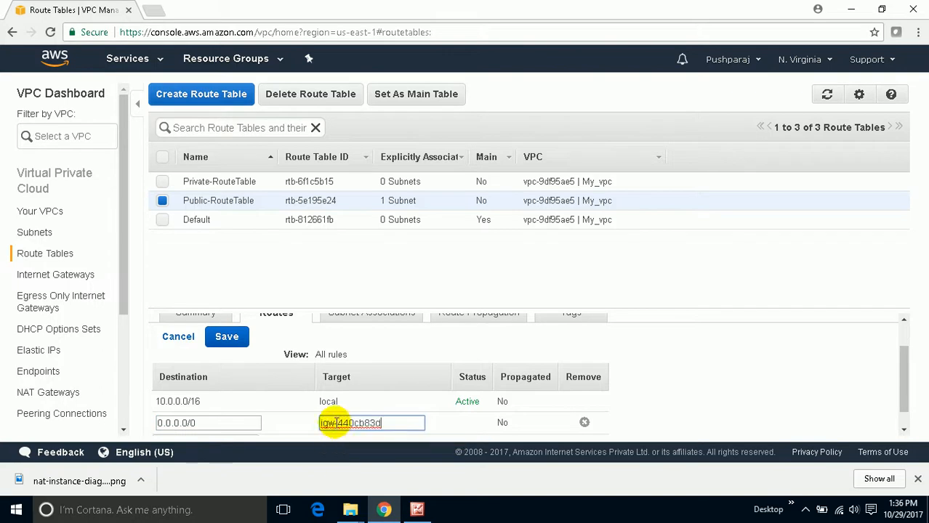
left_click(234, 341)
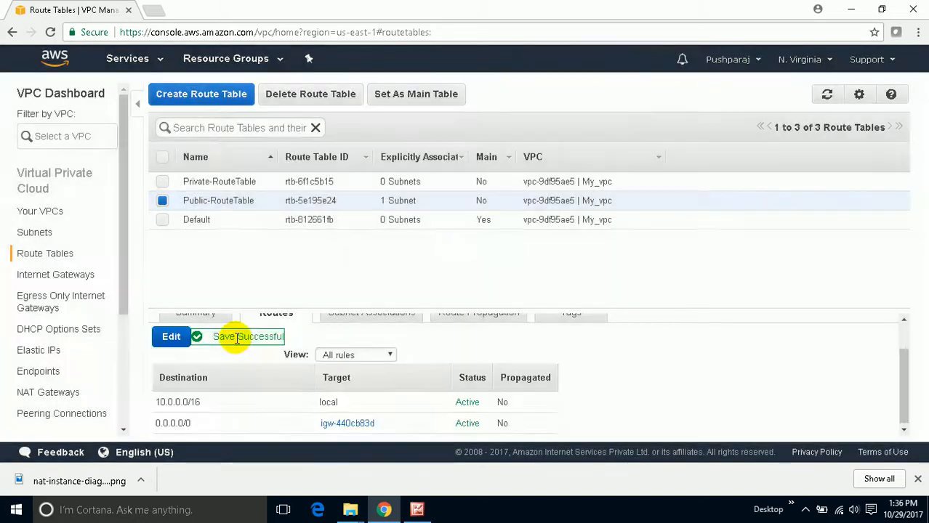
scroll(265, 408, "up", 2)
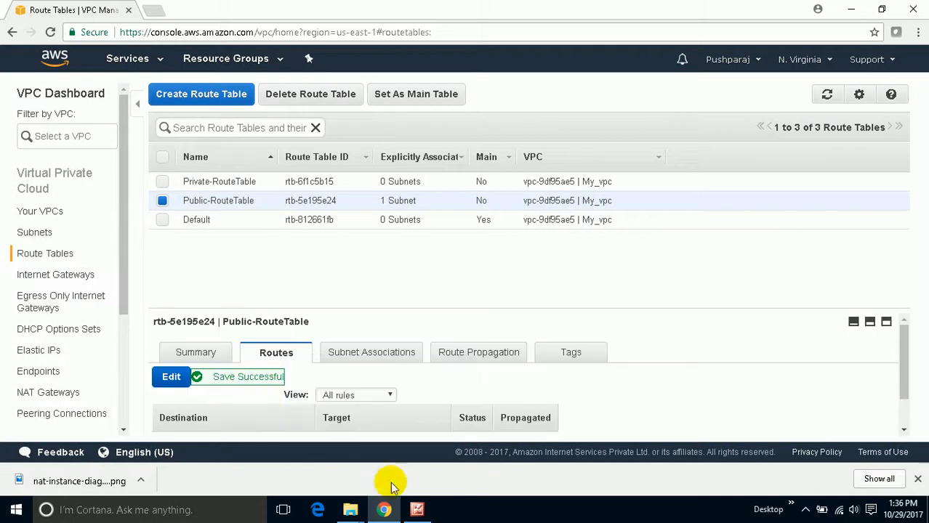
- Review the NAT instance diagram, then close all File Explorer windows and return to the VPC console
left_click(384, 511)
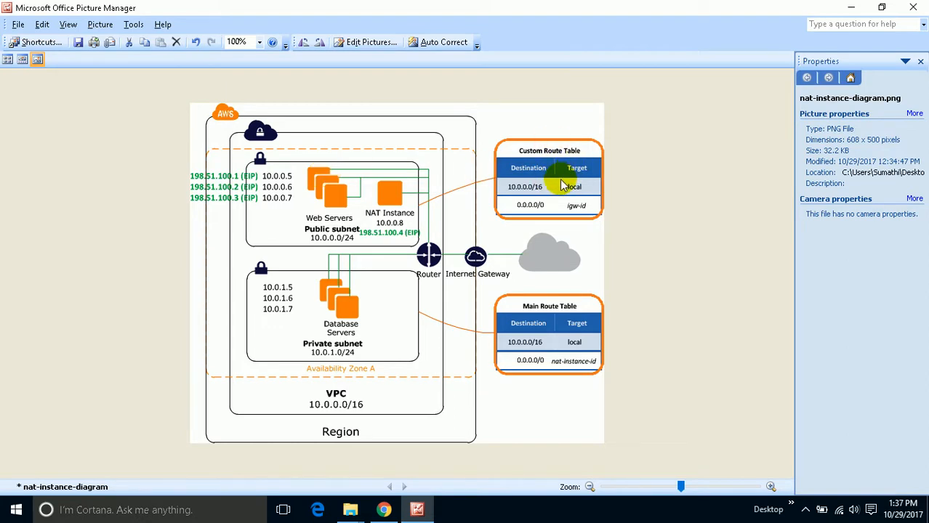
left_click(851, 9)
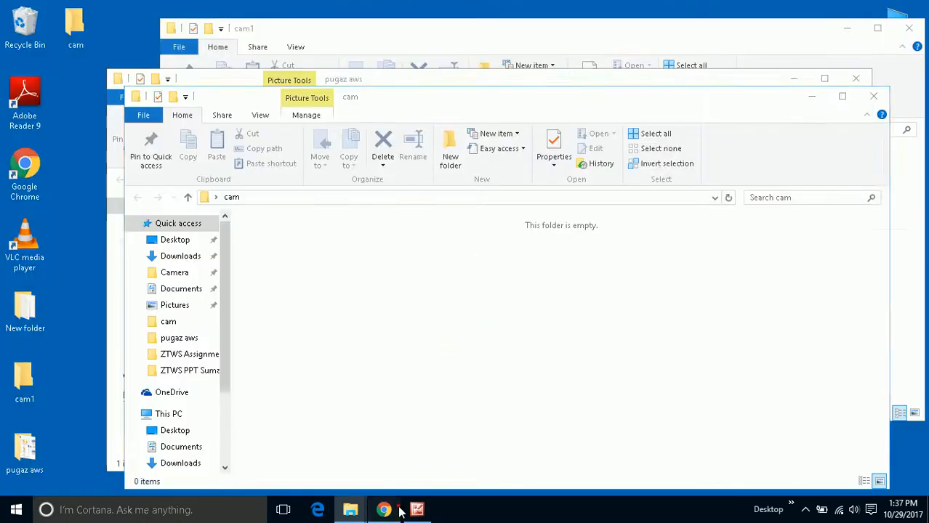
left_click(392, 511)
right_click(352, 511)
left_click(354, 481)
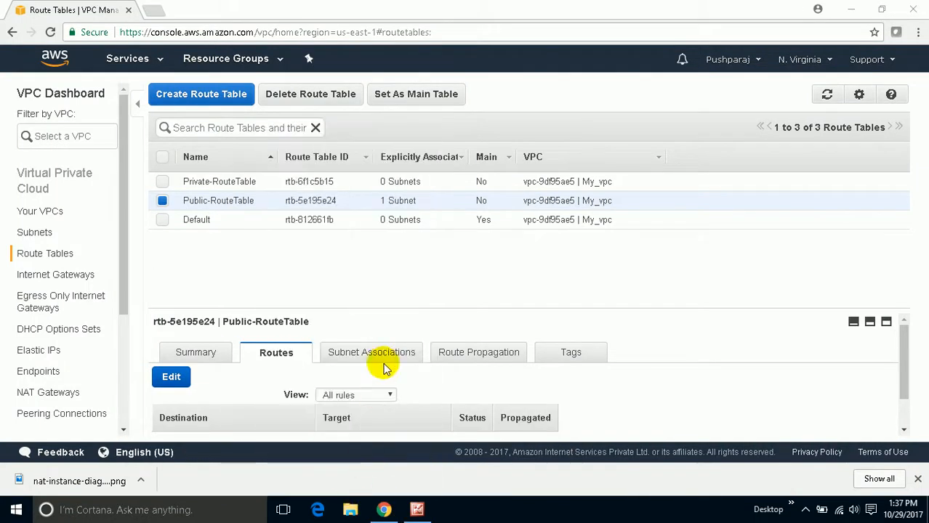
- Associate Private_Subnet with Private-RouteTable
left_click(162, 182)
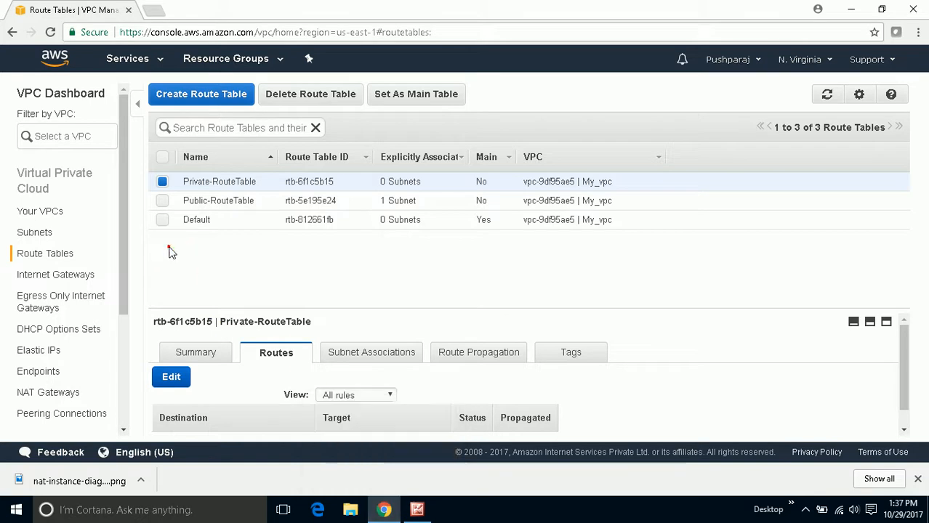
left_click(373, 347)
scroll(375, 344, "down", 3)
scroll(374, 344, "up", 3)
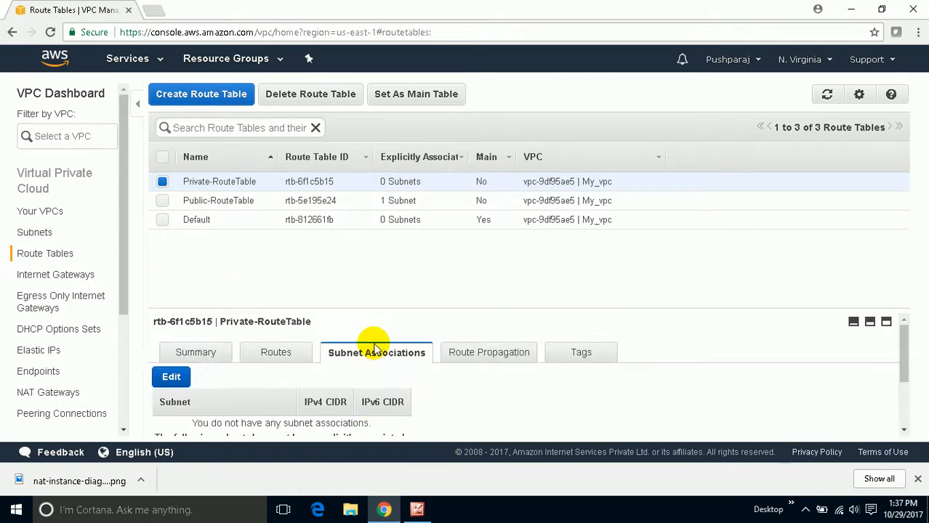
scroll(373, 343, "down", 3)
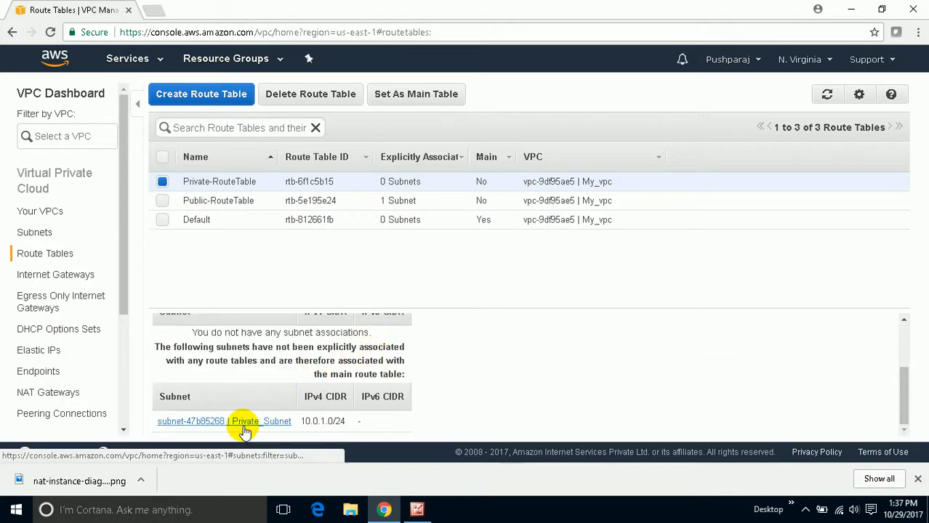
scroll(239, 426, "up", 3)
scroll(211, 407, "down", 3)
scroll(189, 395, "up", 3)
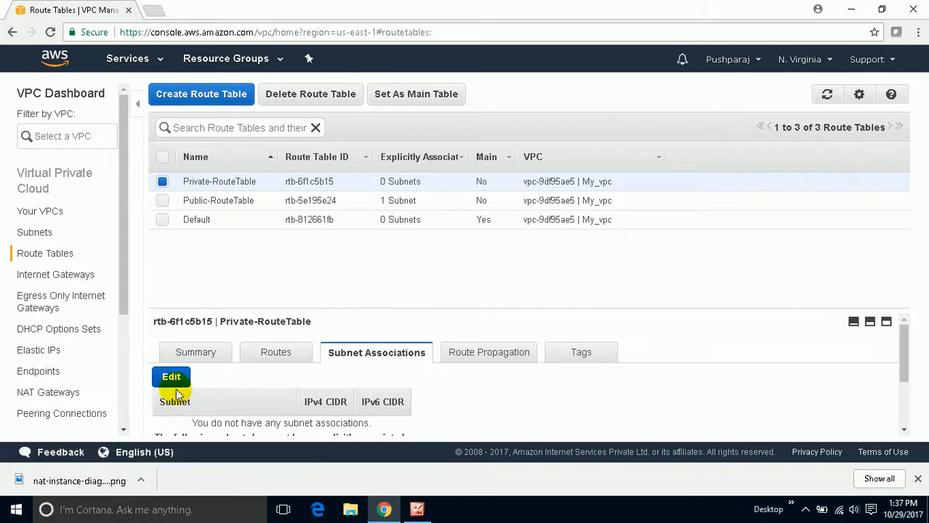
left_click(172, 378)
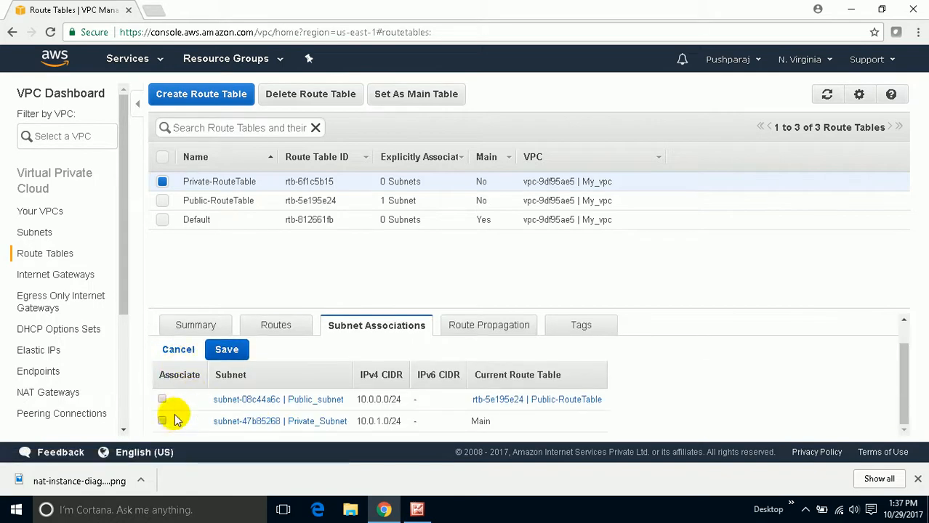
left_click(162, 421)
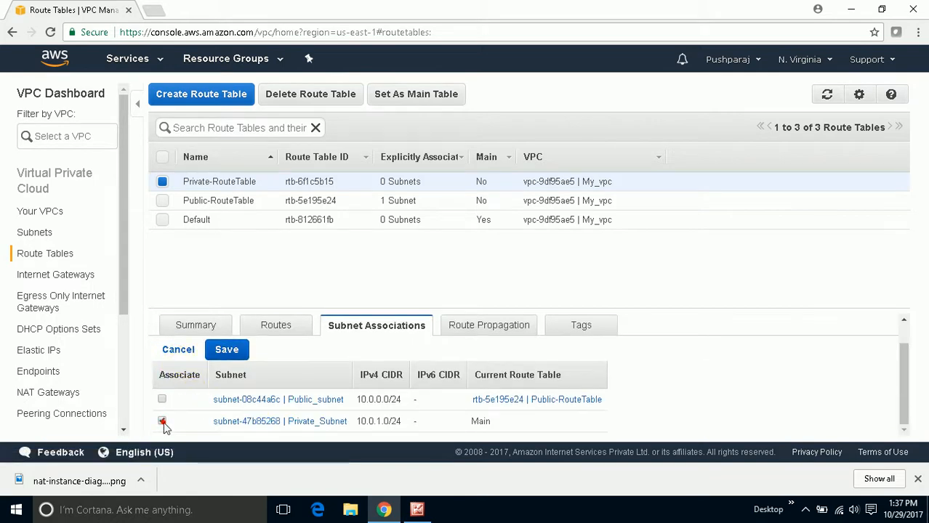
left_click(227, 351)
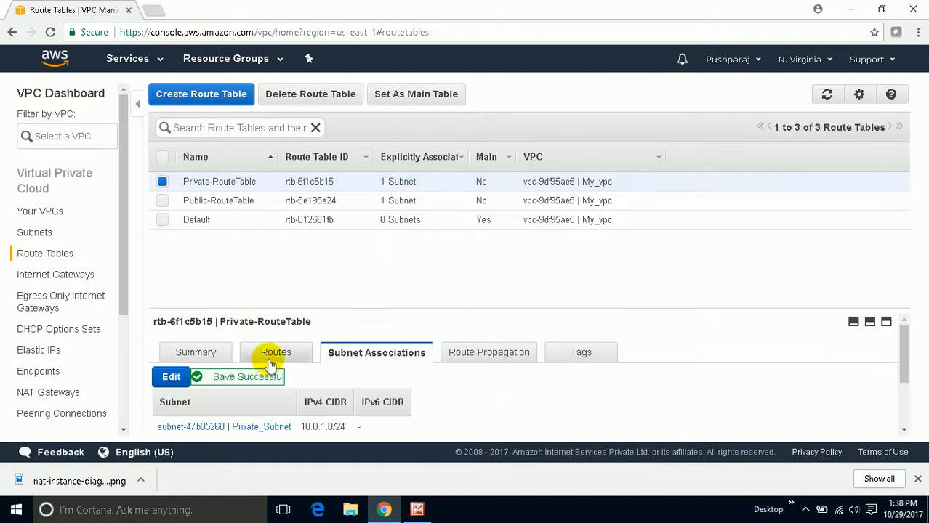
- Start creating a NAT gateway, consult the NAT instance diagram, and set the gateway's subnet to Public_subnet
left_click(270, 362)
scroll(270, 357, "down", 1)
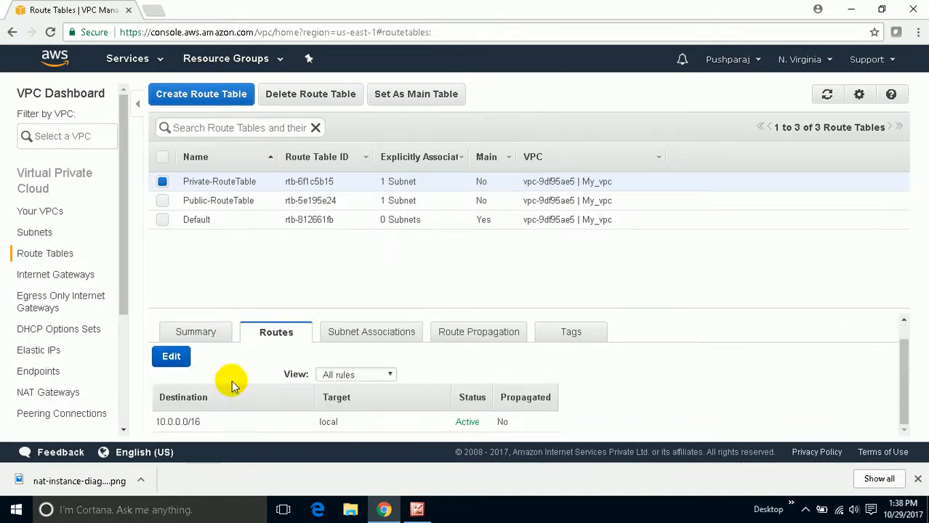
left_click(70, 393)
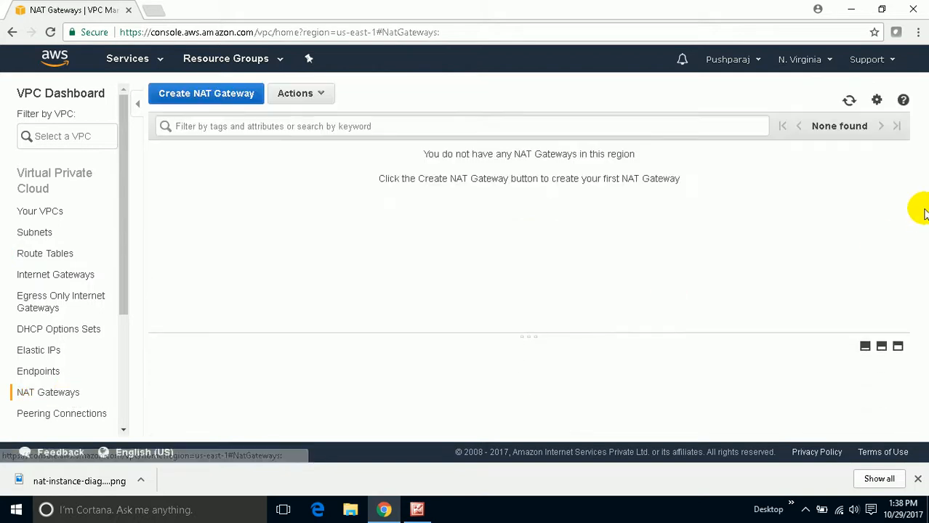
left_click(187, 96)
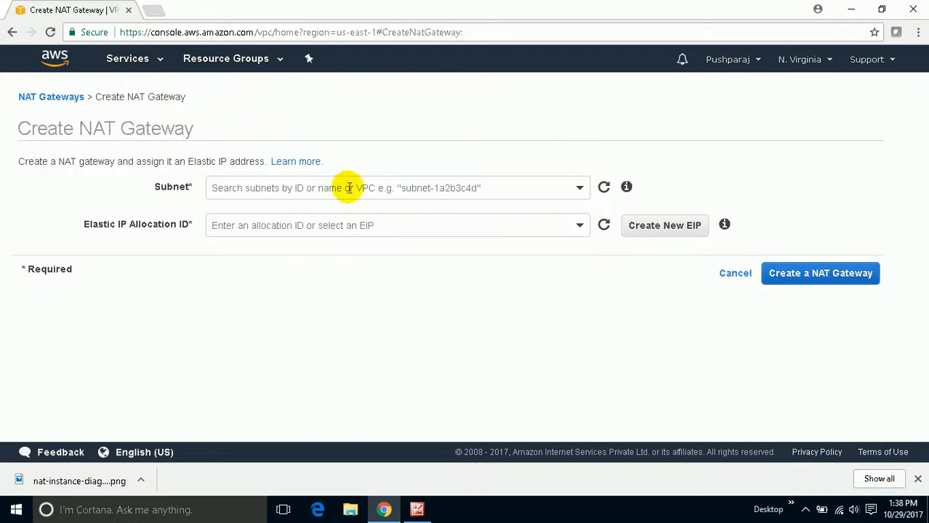
left_click(363, 184)
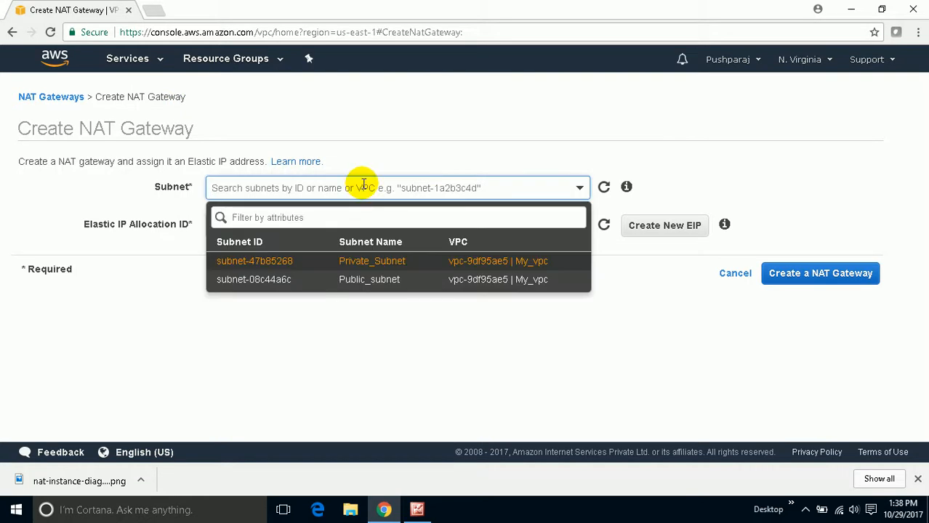
left_click(416, 509)
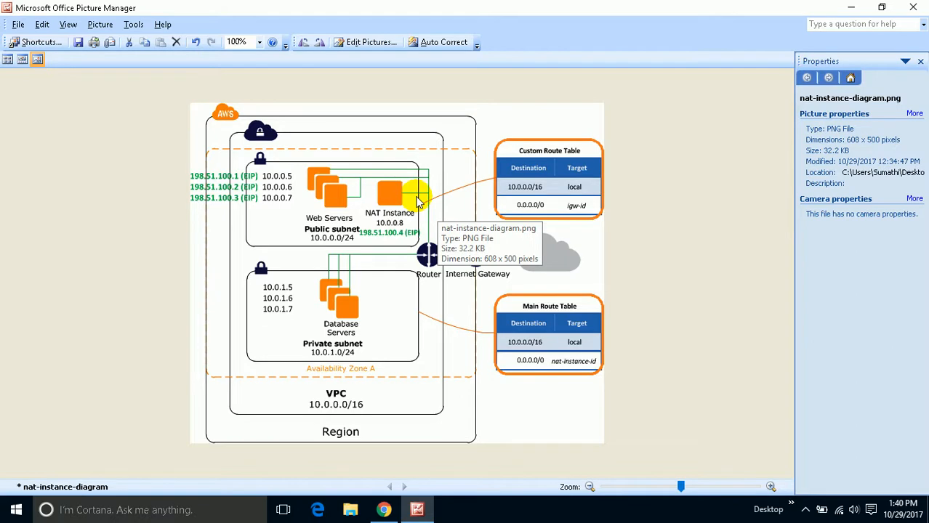
left_click(856, 12)
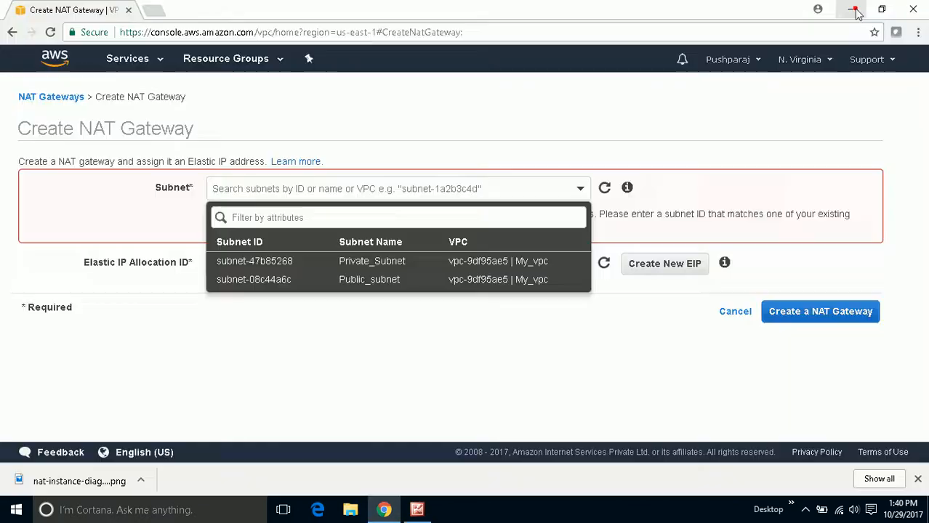
left_click(311, 313)
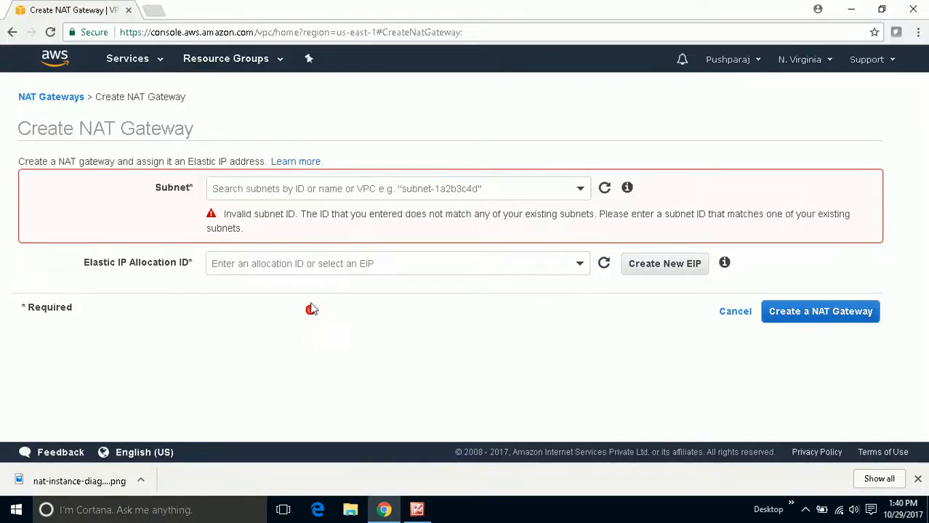
left_click(320, 189)
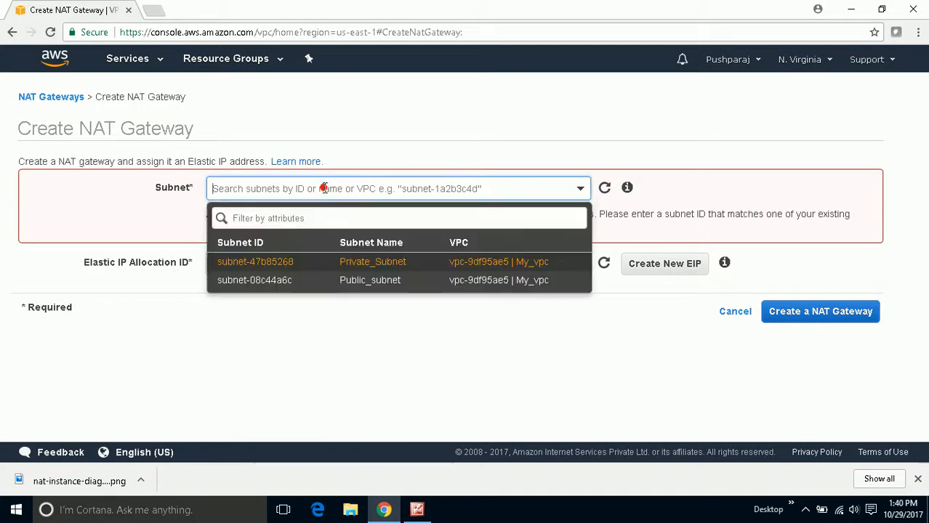
left_click(400, 280)
- Allocate a new Elastic IP for the NAT gateway, create the gateway and refresh the gateway list
left_click(349, 225)
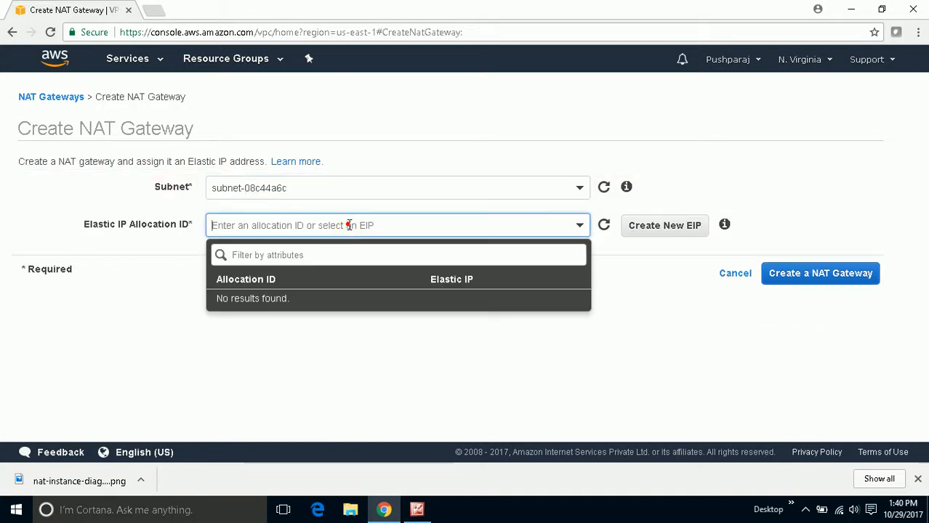
left_click(332, 223)
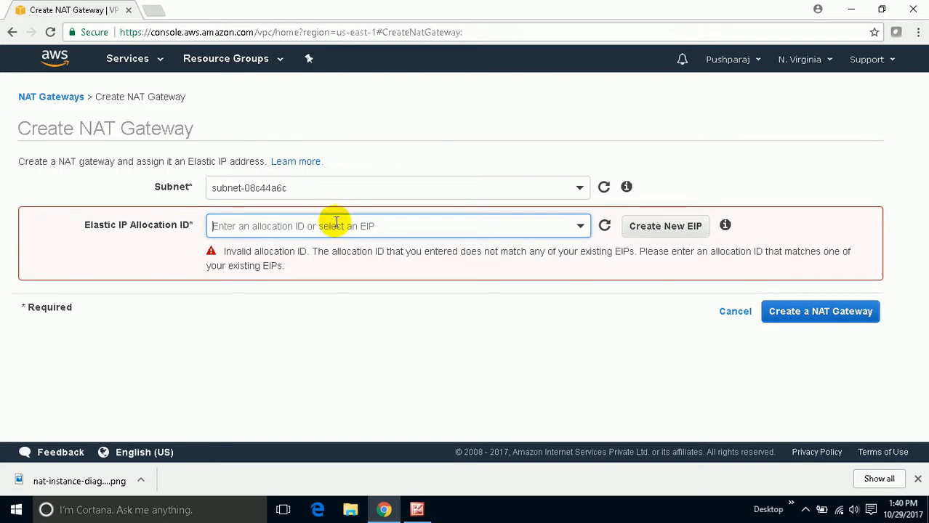
left_click(668, 228)
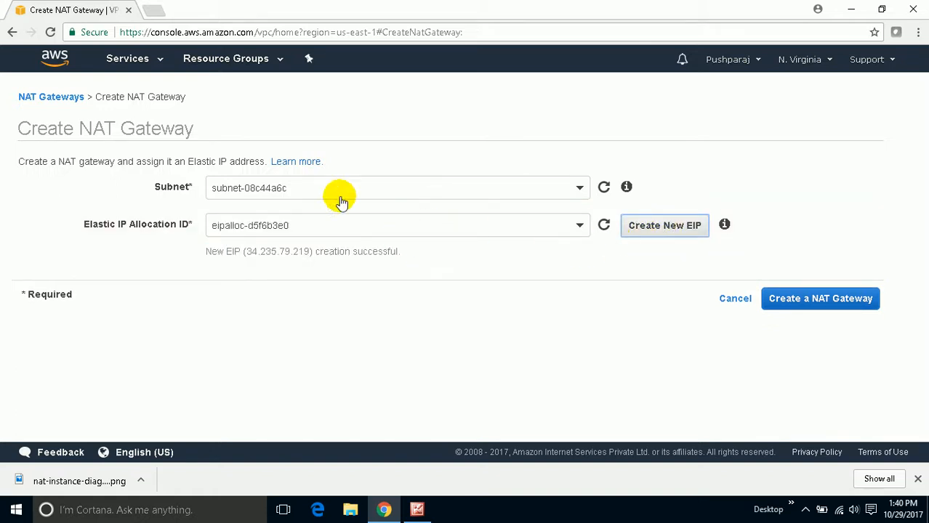
double_click(221, 128)
left_click_drag(221, 129, 80, 129)
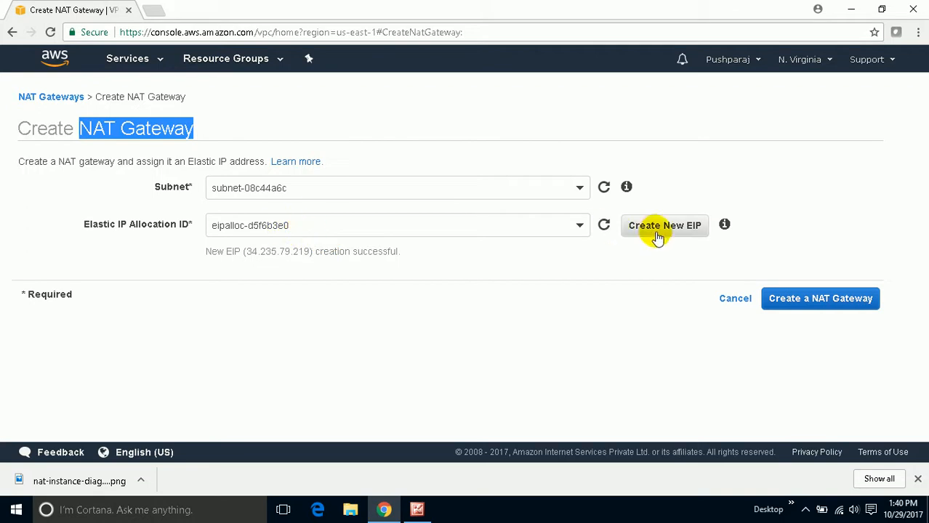
left_click(303, 226)
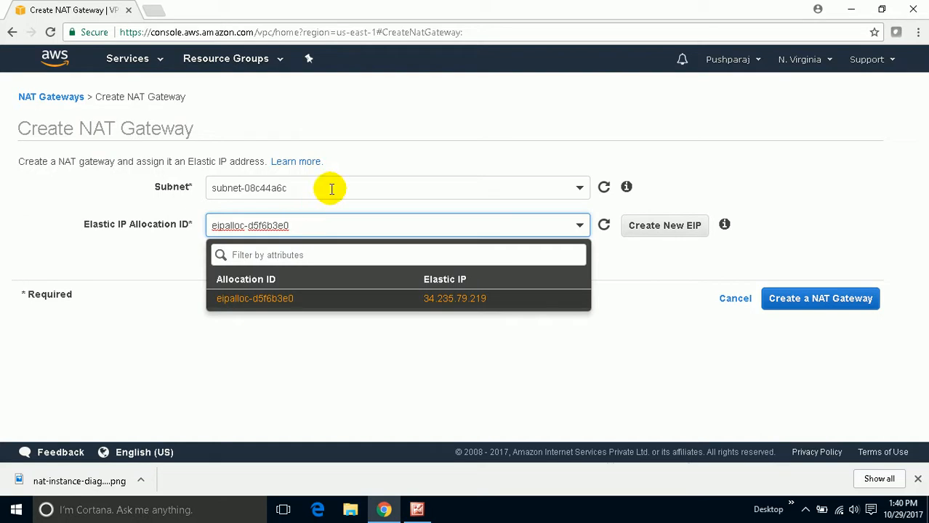
left_click(819, 298)
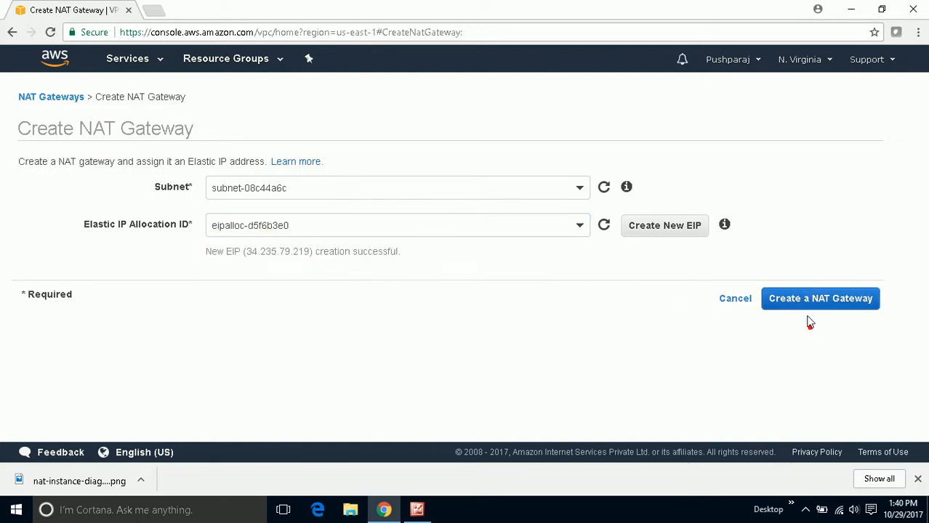
left_click(807, 301)
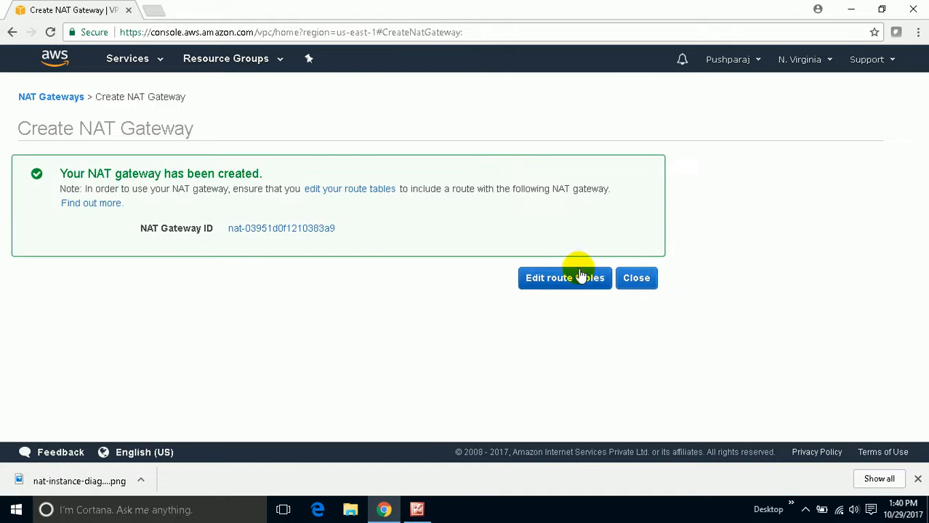
left_click(634, 282)
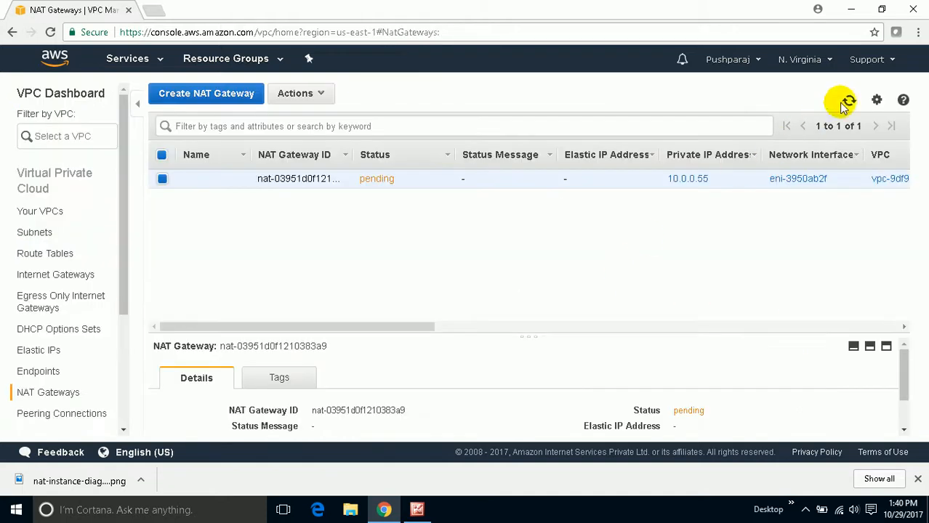
left_click(850, 101)
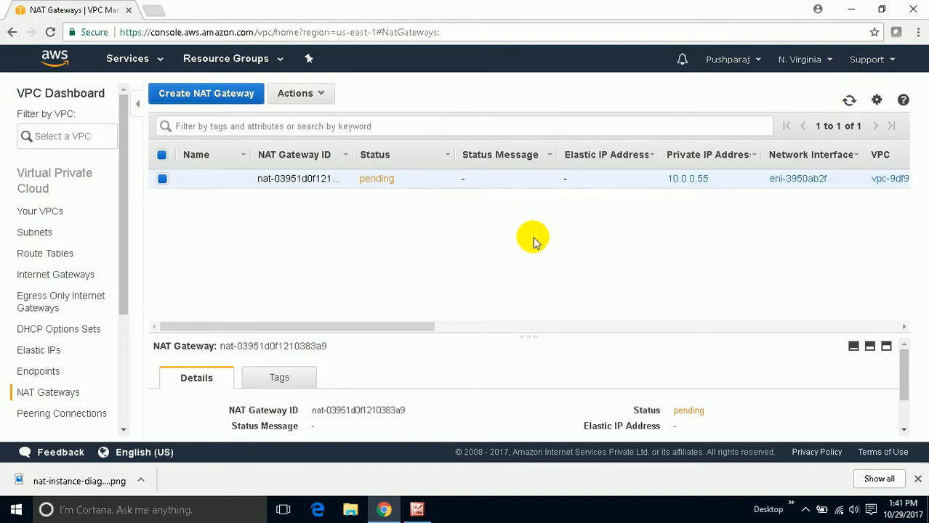
- Add a 0.0.0.0/0 route targeting the NAT gateway to Private-RouteTable, then check it against the NAT instance diagram
left_click(44, 254)
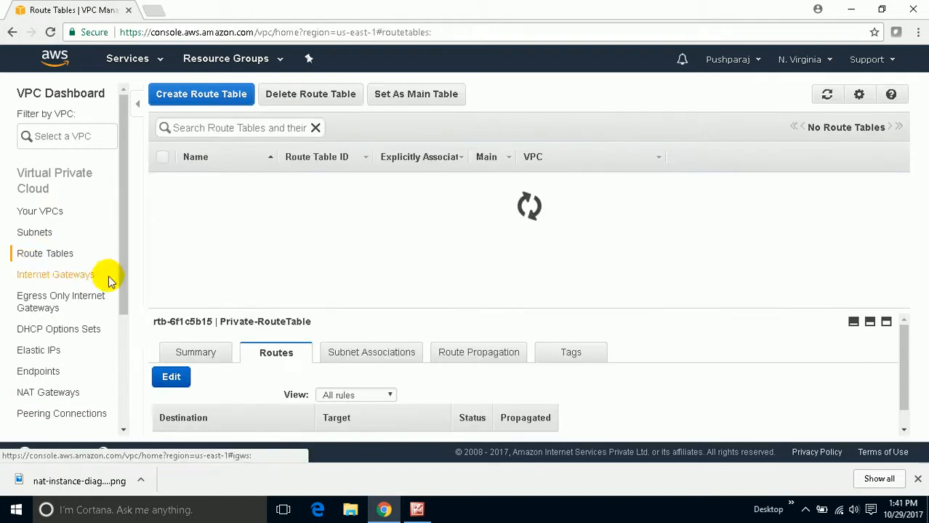
scroll(278, 336, "down", 1)
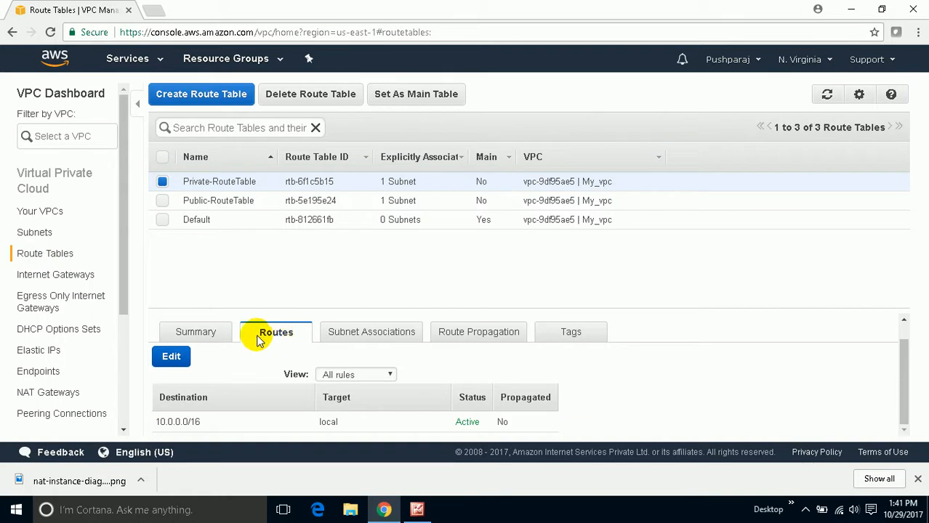
left_click(171, 360)
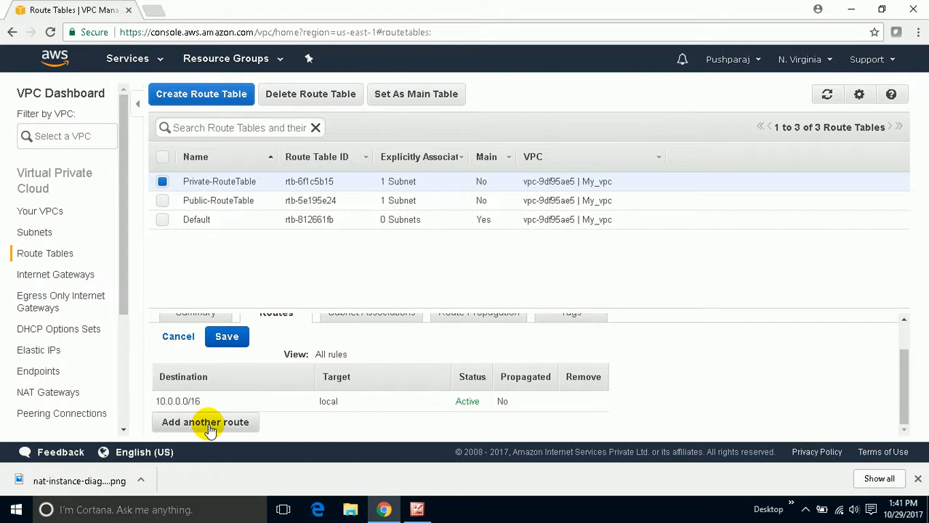
left_click(210, 426)
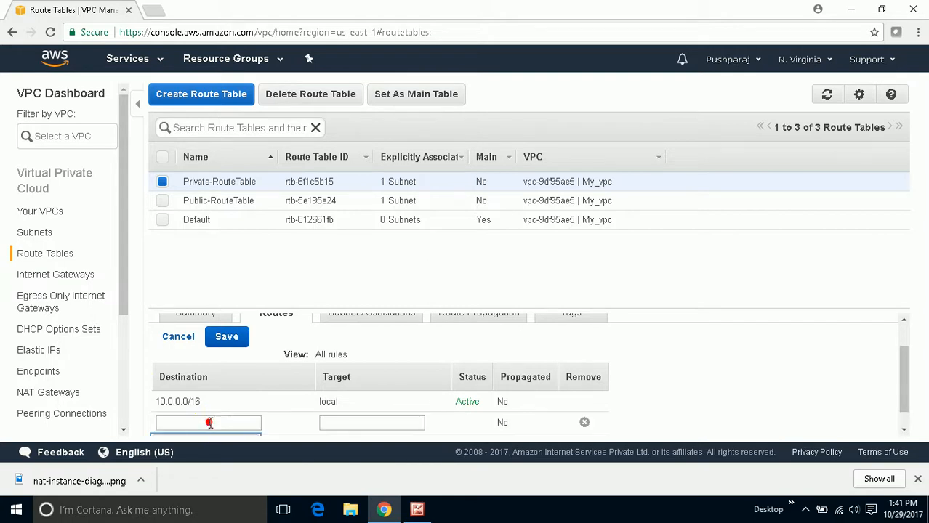
left_click(210, 423)
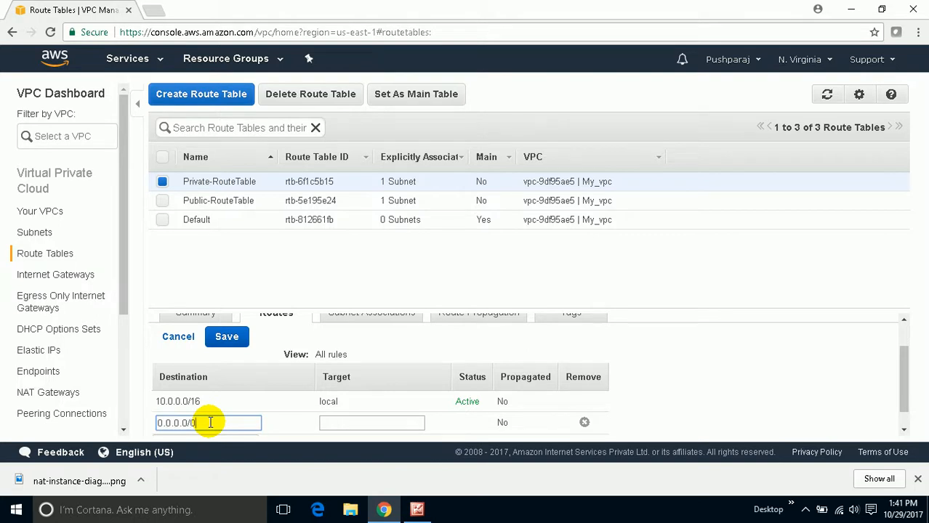
left_click(362, 421)
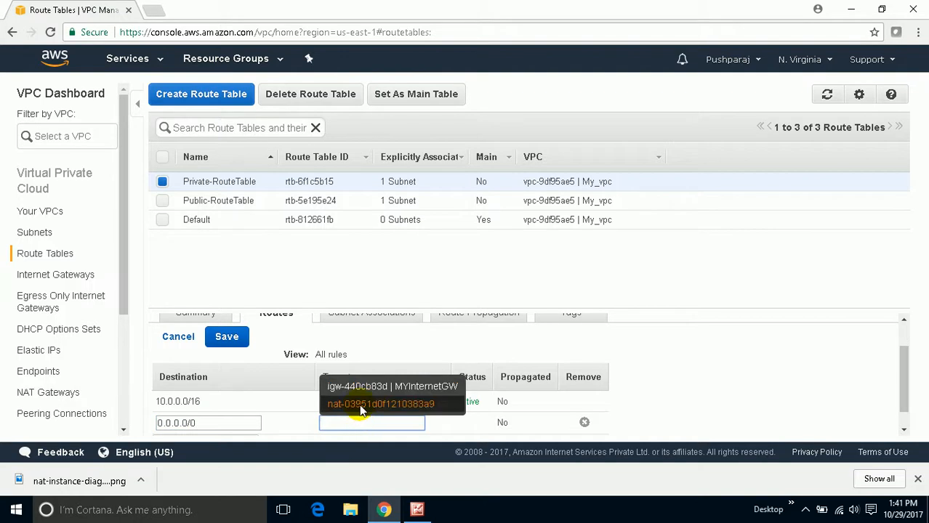
left_click(359, 404)
left_click(227, 336)
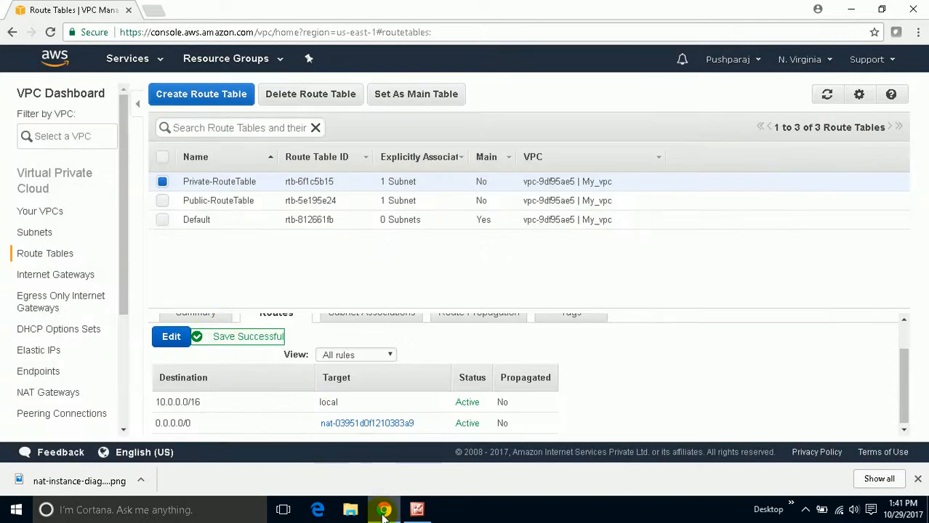
left_click(417, 510)
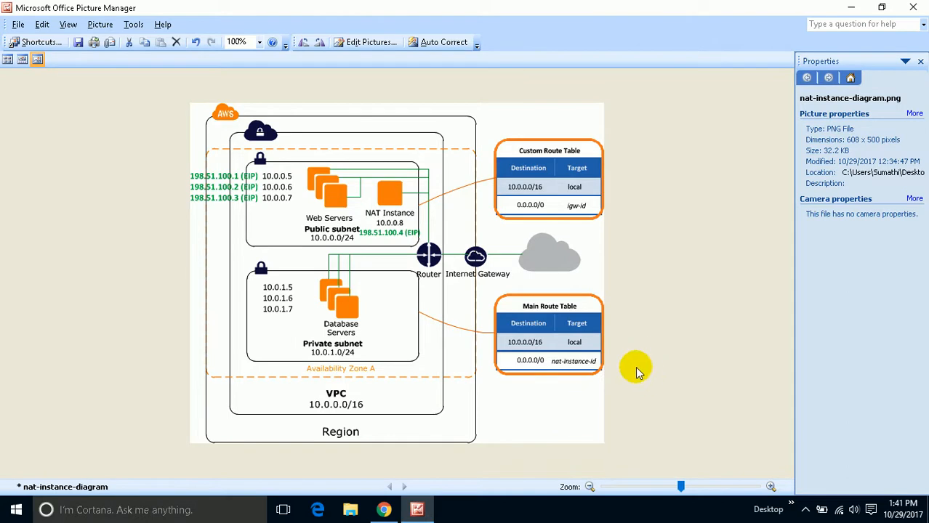
left_click(849, 8)
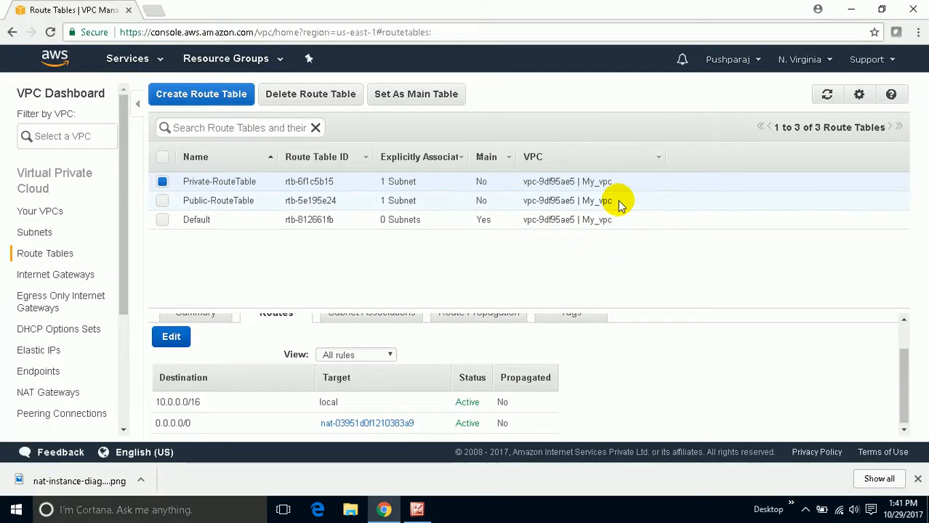
- Switch to the EC2 service and start launching a new instance from the Instances list
left_click(129, 61)
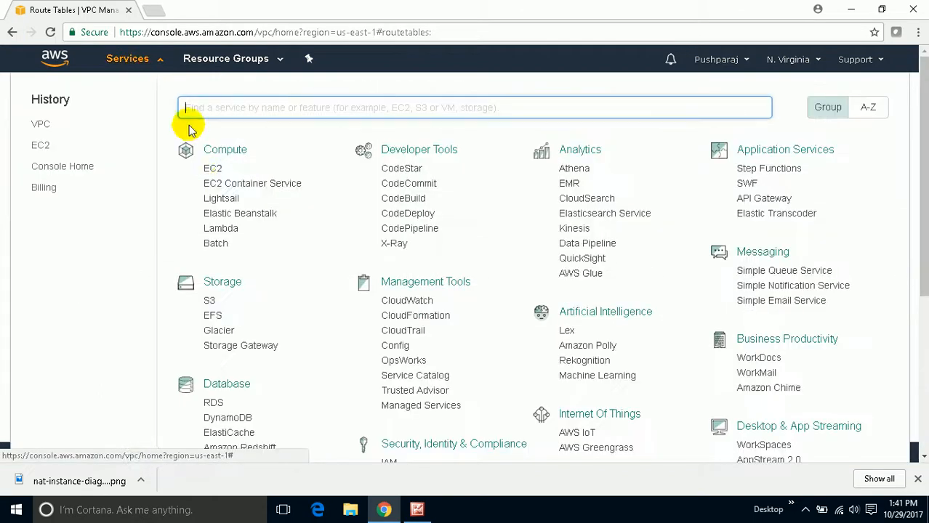
left_click(211, 171)
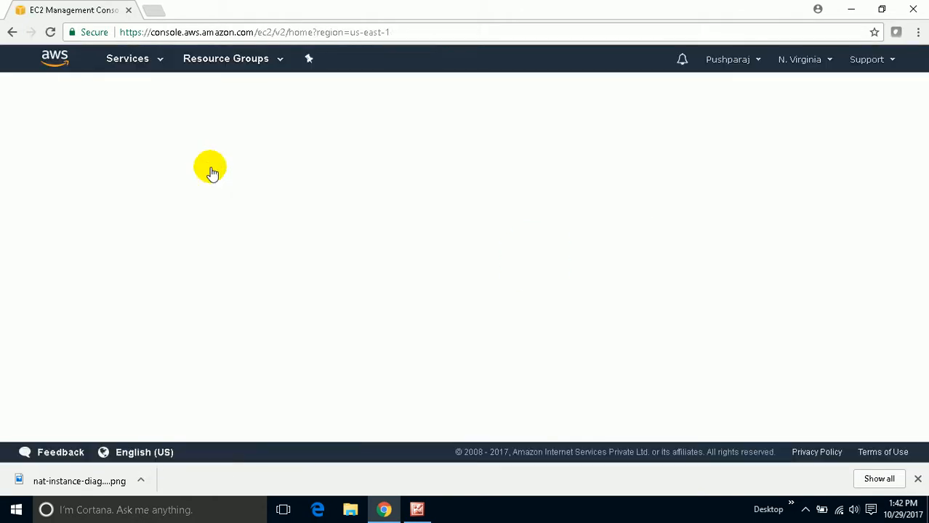
left_click(218, 138)
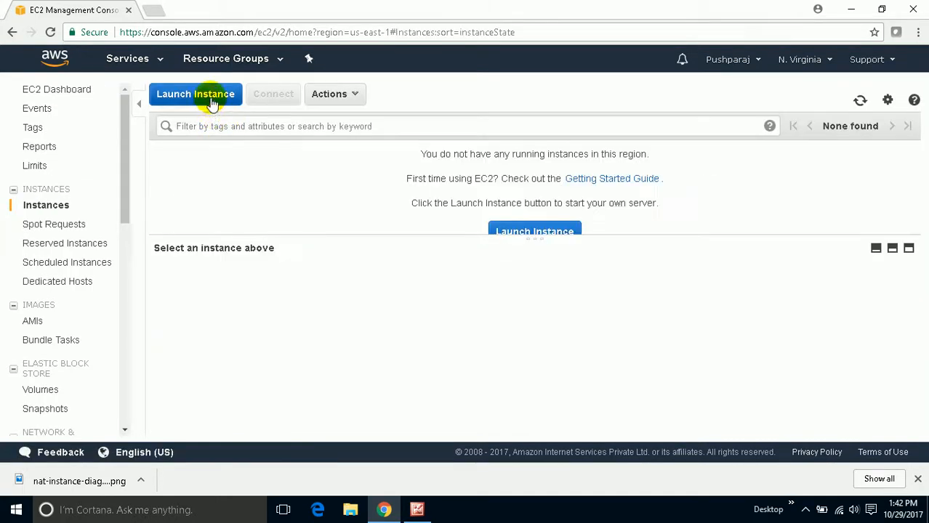
left_click(203, 95)
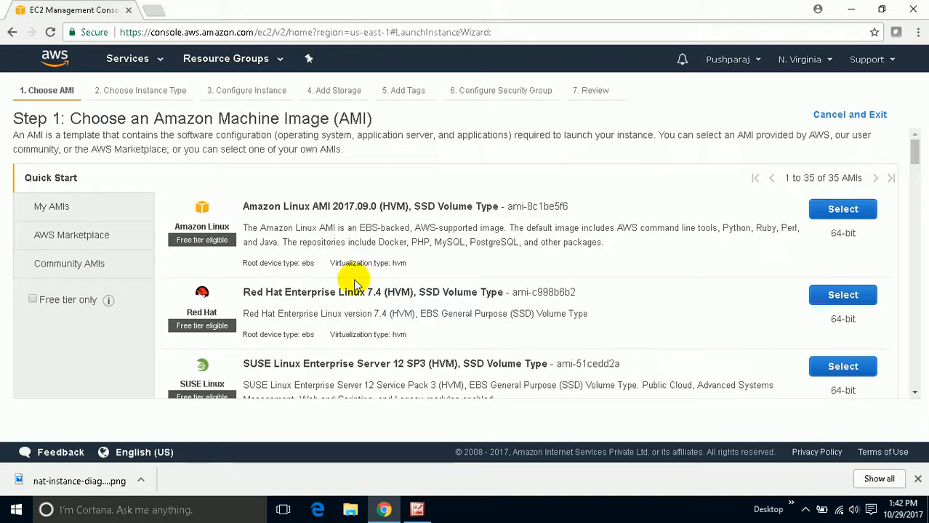
- Look through the machine images, limit the list to free tier only, and select an image for the instance
scroll(356, 280, "down", 4)
scroll(218, 251, "up", 4)
scroll(331, 277, "down", 6)
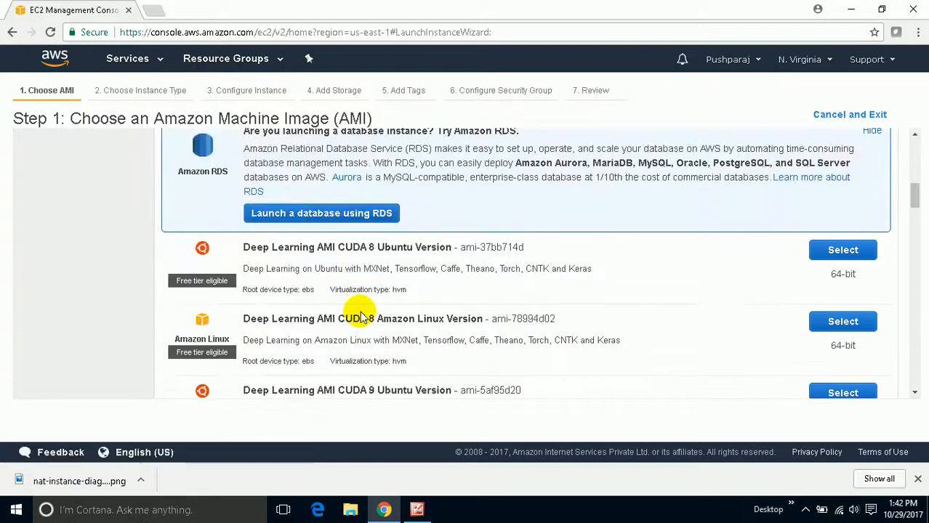
scroll(187, 245, "up", 7)
left_click(32, 299)
scroll(370, 342, "down", 2)
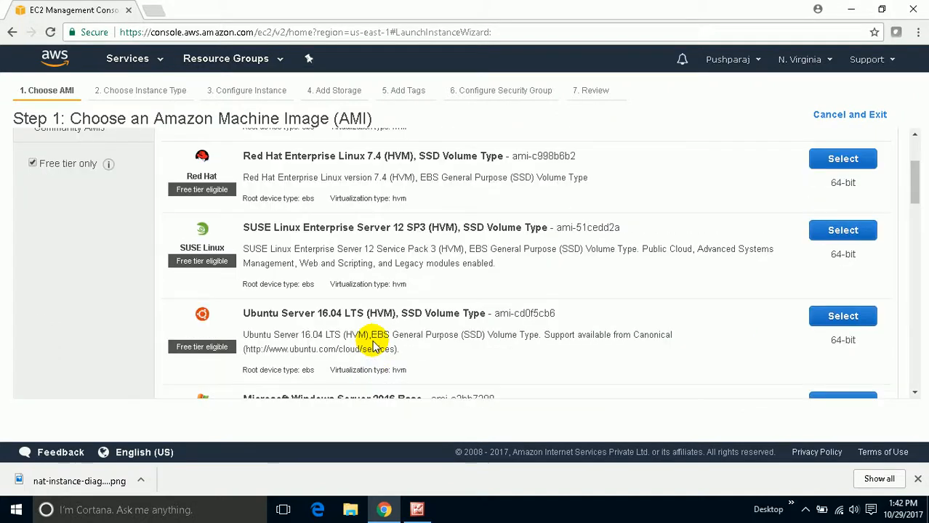
scroll(374, 347, "down", 2)
scroll(372, 338, "up", 1)
left_click(852, 255)
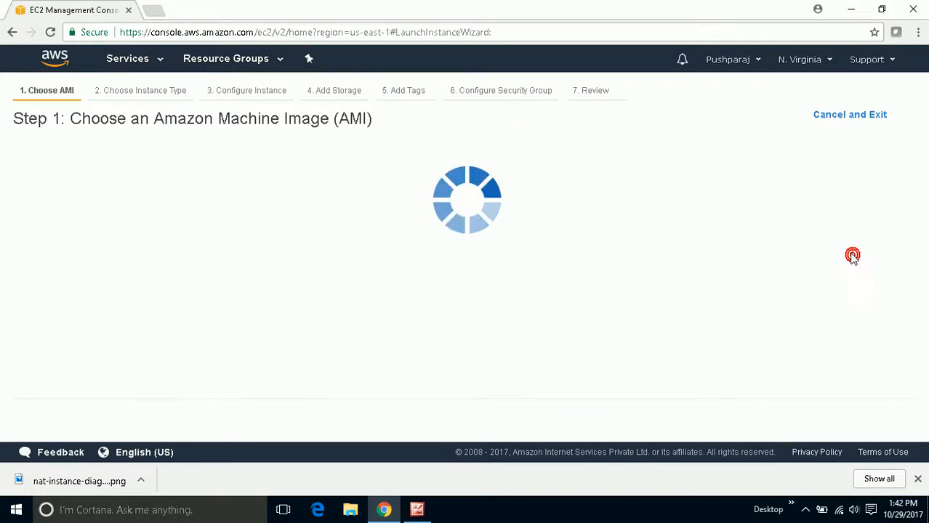
- Continue with the t2.micro instance type to the instance details, keeping My_vpc as the network
scroll(317, 354, "down", 3)
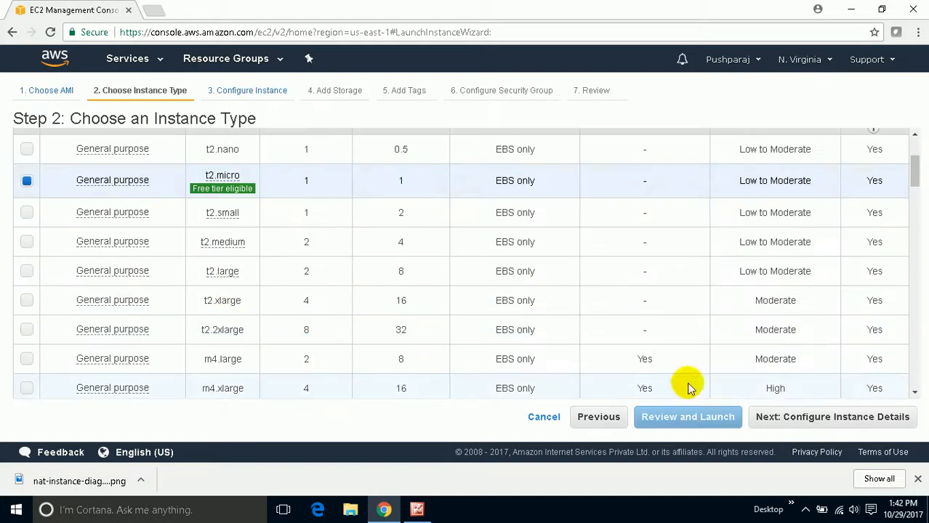
left_click(800, 416)
left_click(333, 302)
left_click(333, 302)
scroll(331, 298, "down", 1)
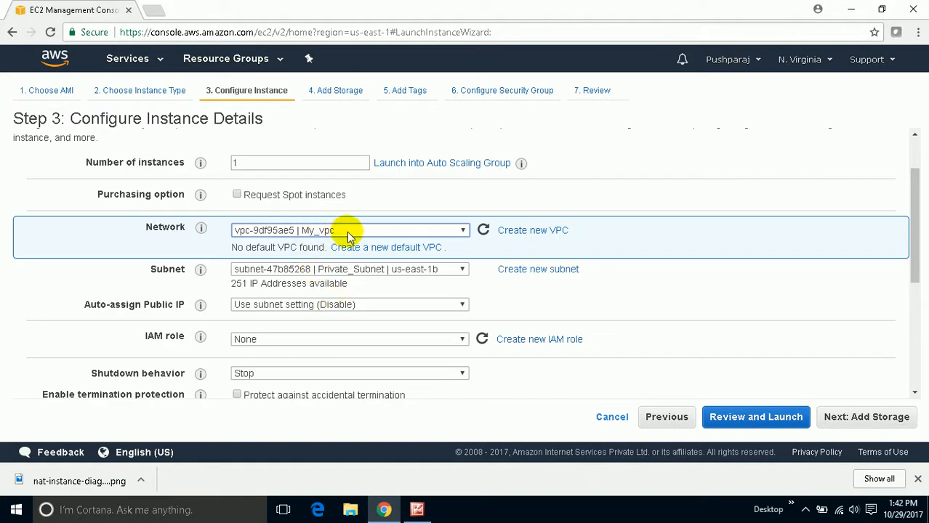
- Place the instance in Public_subnet (us-east-1a) and set its public IP auto-assignment to Disable
left_click(369, 269)
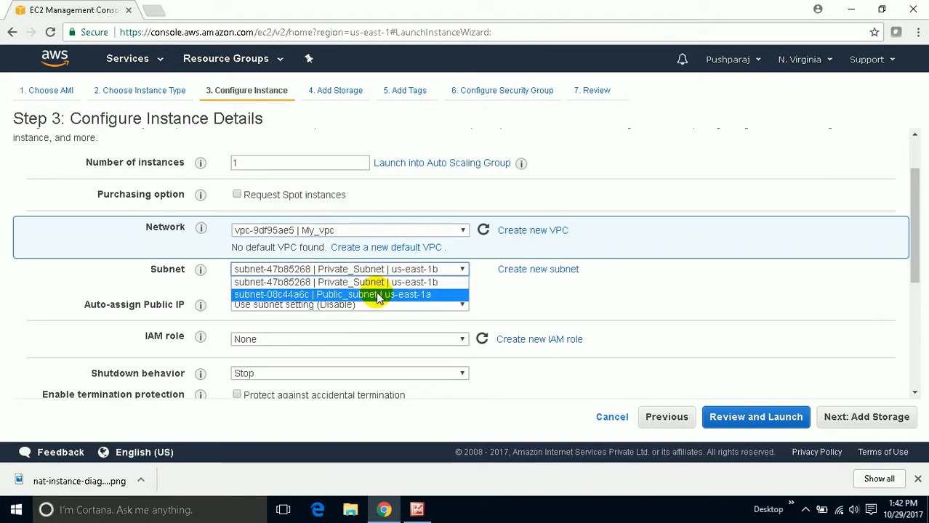
left_click(377, 295)
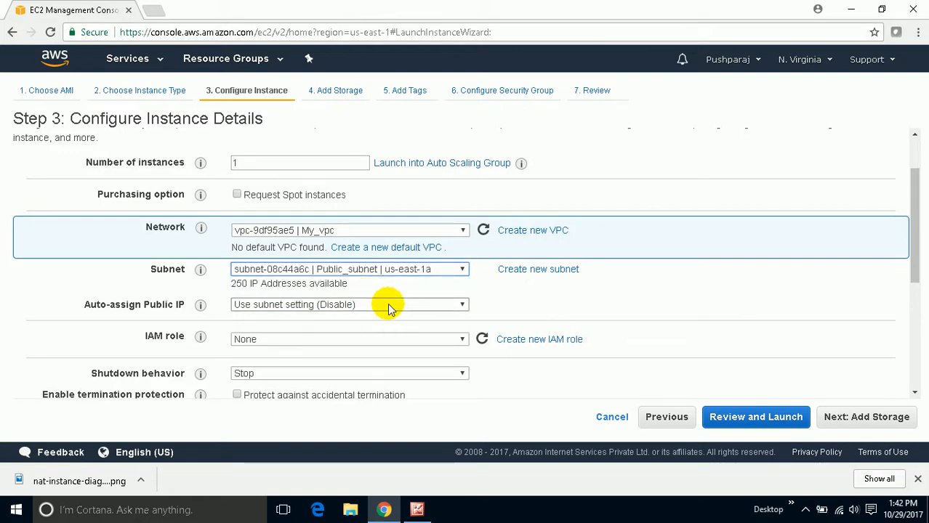
left_click(387, 306)
left_click(353, 338)
left_click(638, 316)
scroll(658, 305, "down", 1)
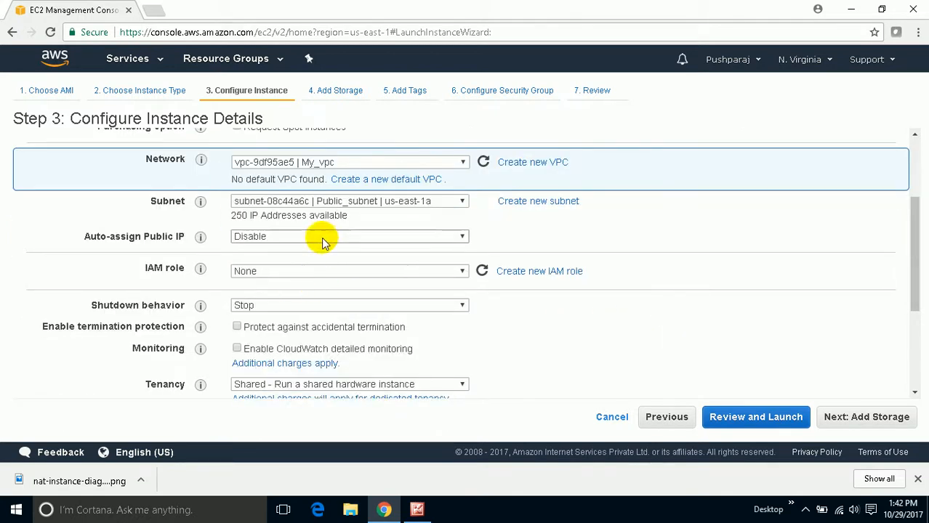
scroll(333, 367, "down", 1)
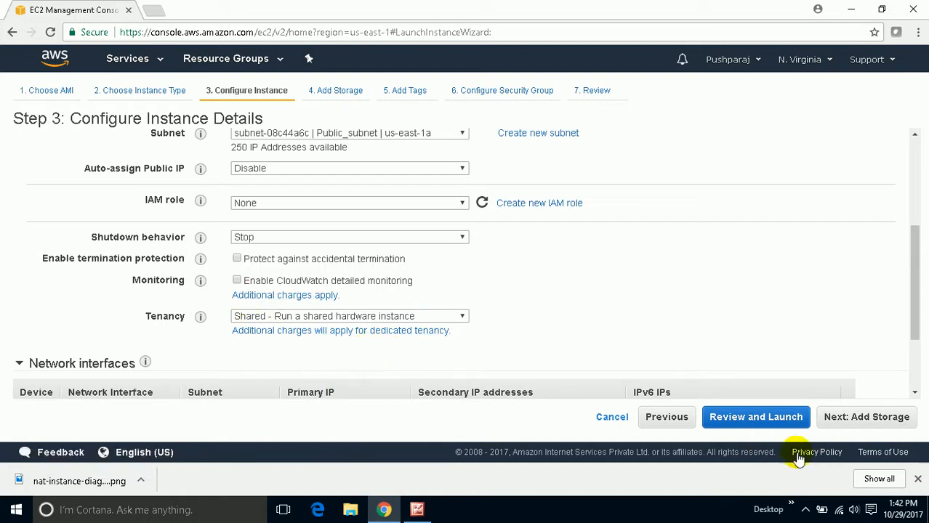
- Keep the default storage, add no tags, and continue to the instance's security group configuration
left_click(852, 427)
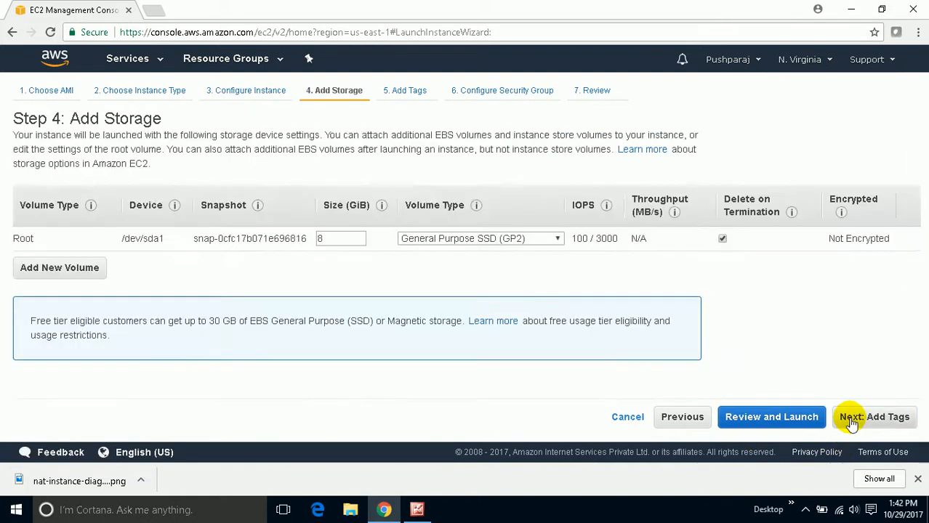
left_click(851, 424)
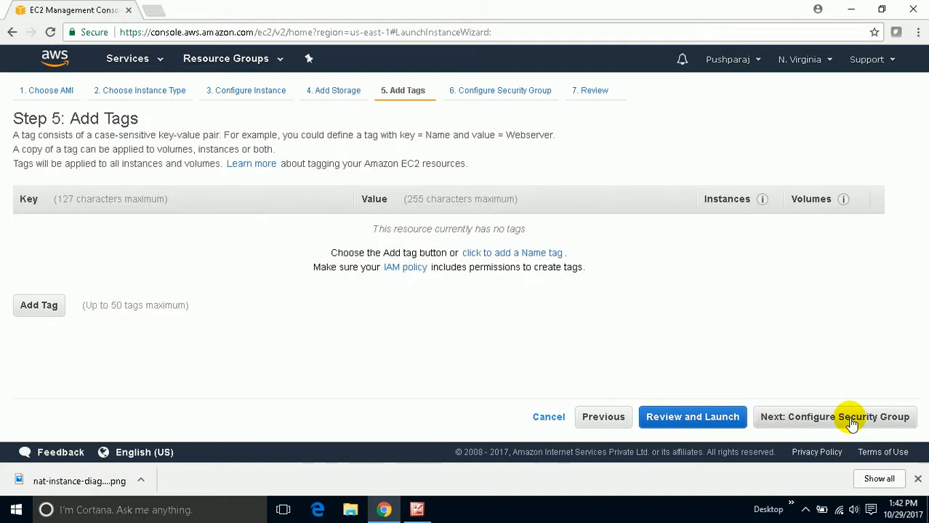
left_click(852, 424)
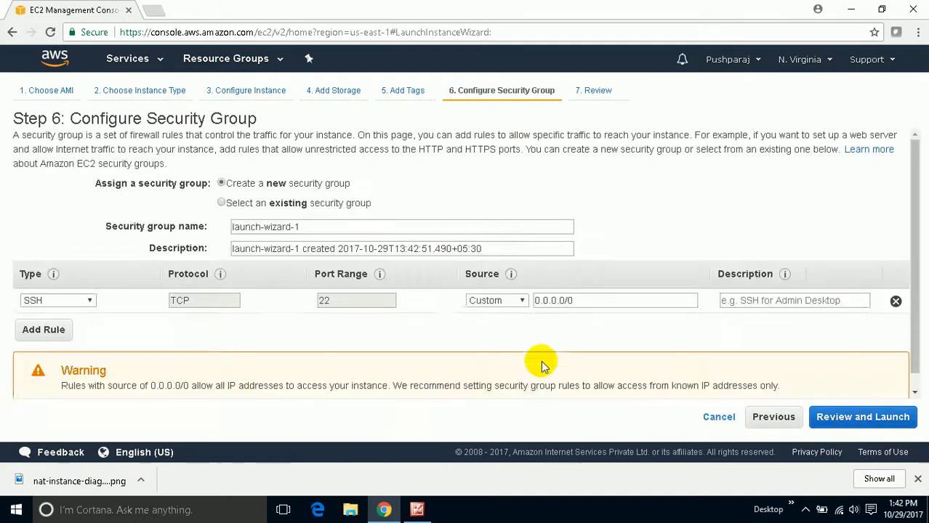
left_click(282, 202)
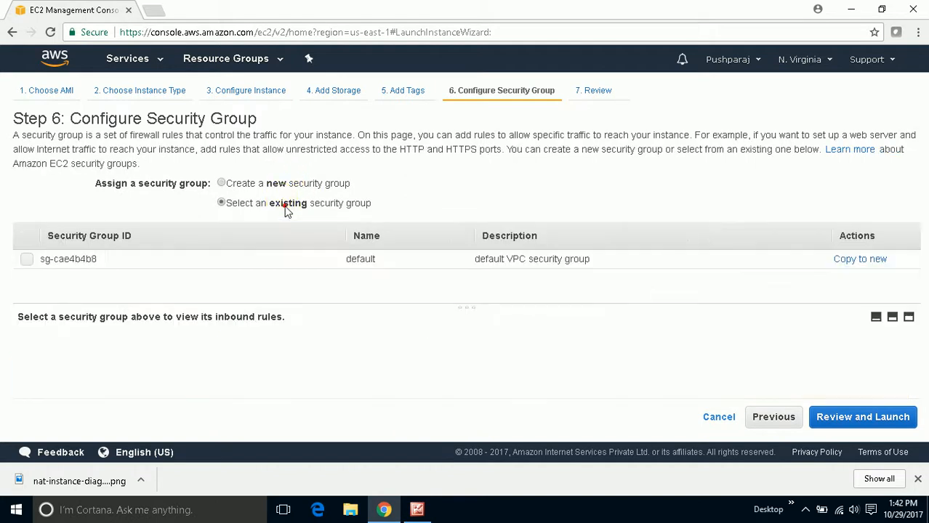
left_click(26, 260)
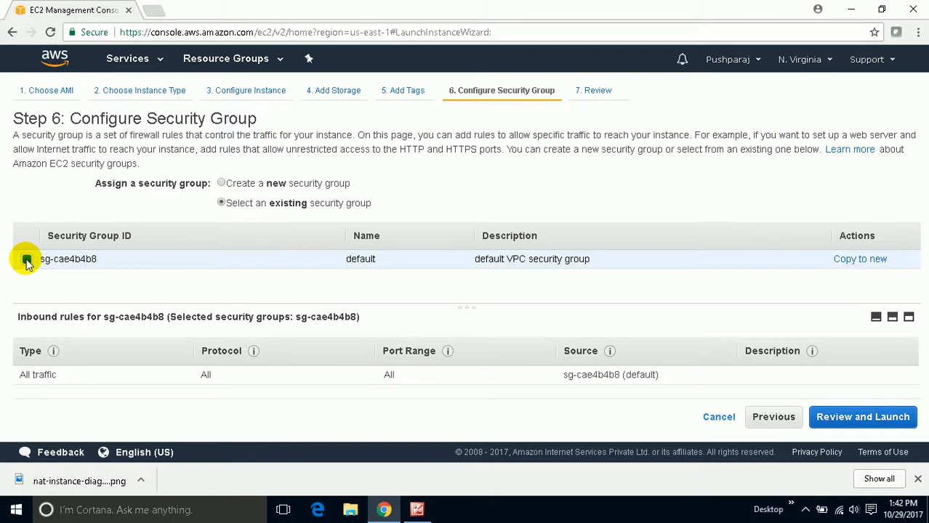
left_click(275, 184)
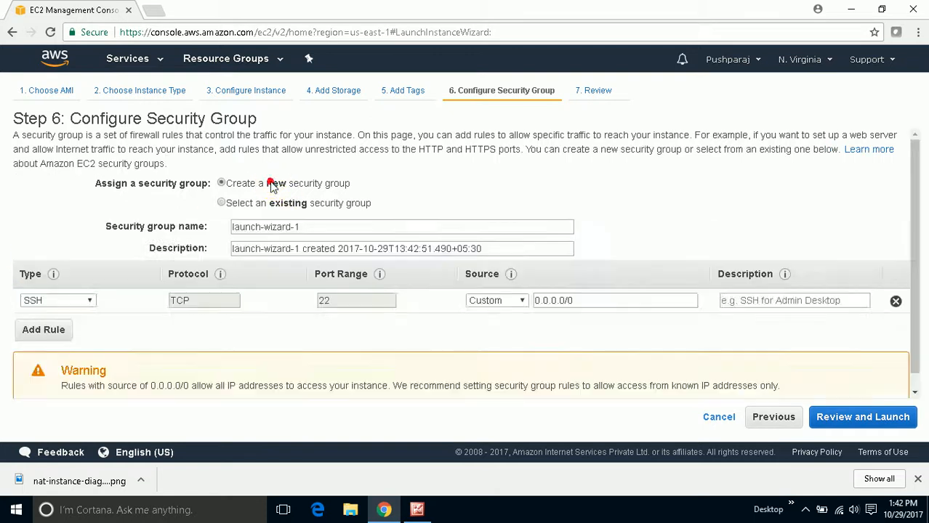
- Add an All traffic rule with source Anywhere to the new security group
left_click(62, 329)
left_click(63, 327)
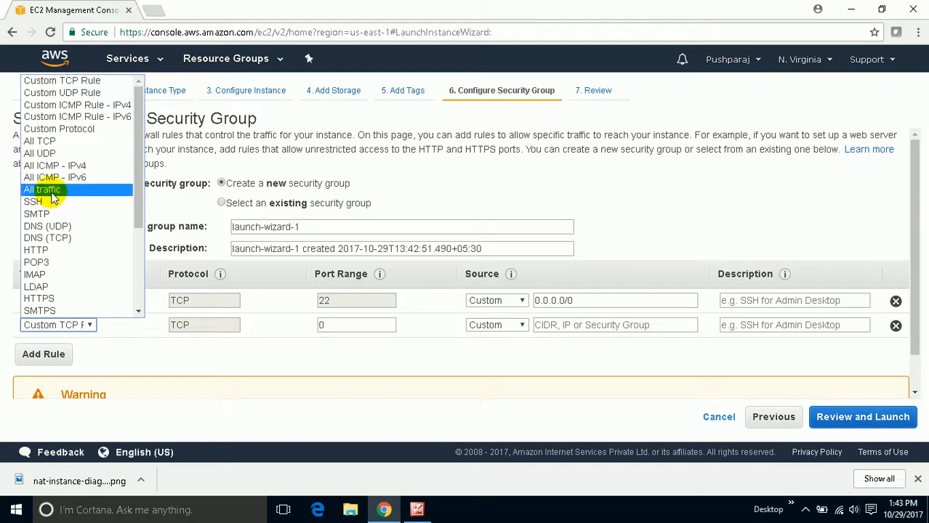
left_click(51, 189)
left_click(498, 325)
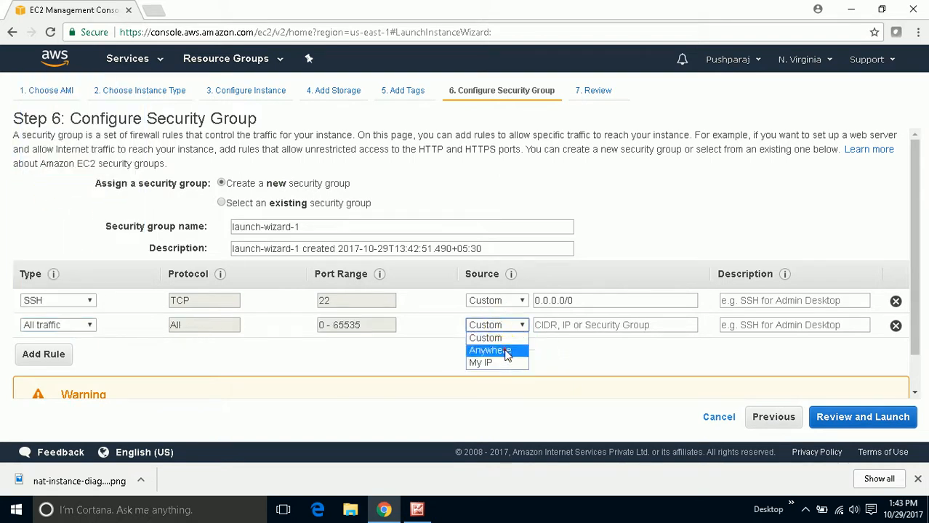
left_click(498, 350)
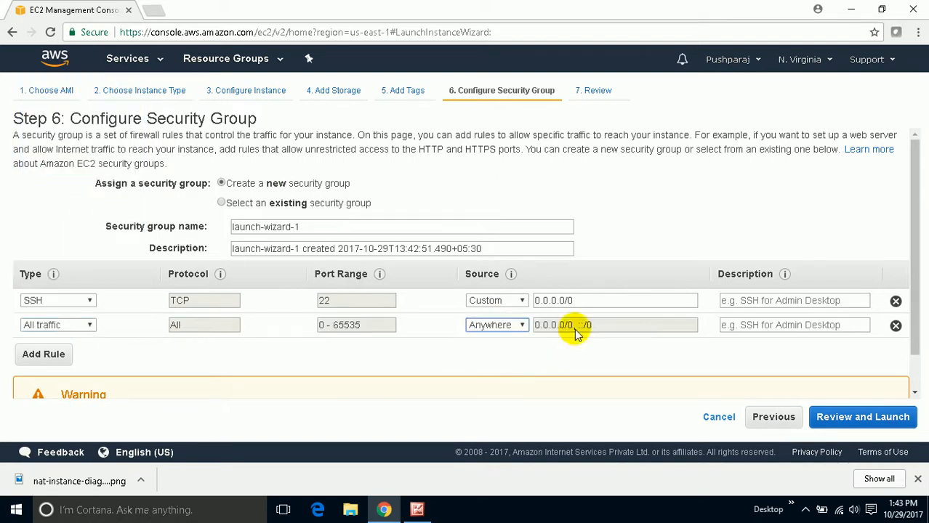
- Remove the SSH rule and name the new security group All Traffic
left_click(895, 301)
triple_click(320, 227)
type("All Traffic")
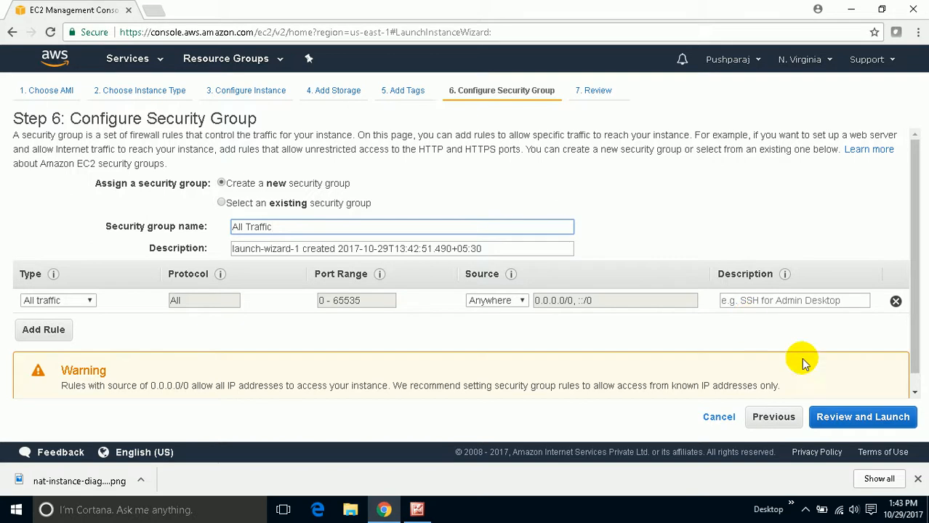
- Review and launch the instance with a new key pair named 29oct, downloading its private key file
left_click(887, 420)
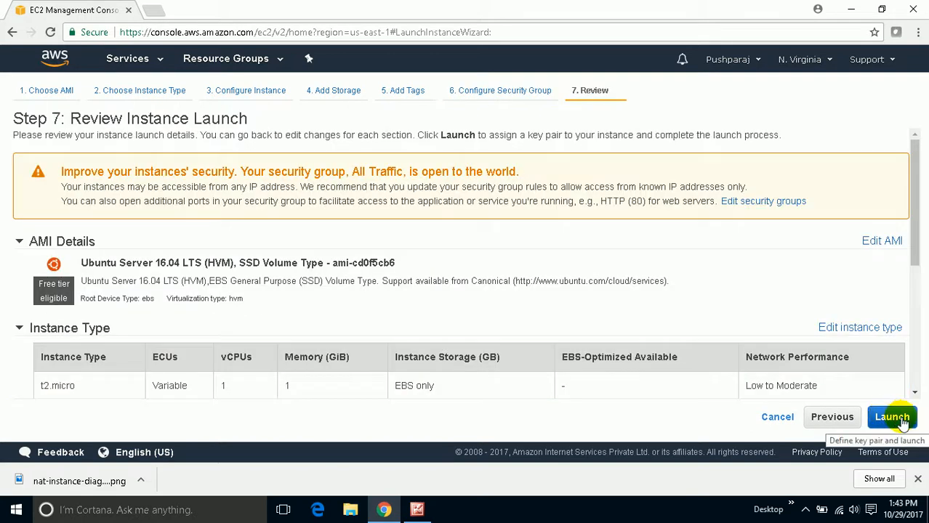
left_click(890, 418)
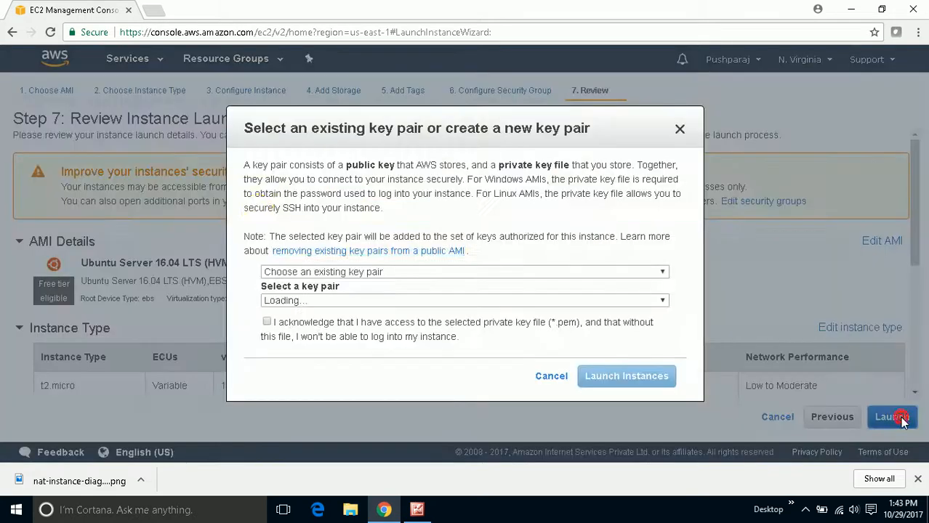
left_click(329, 272)
left_click(341, 297)
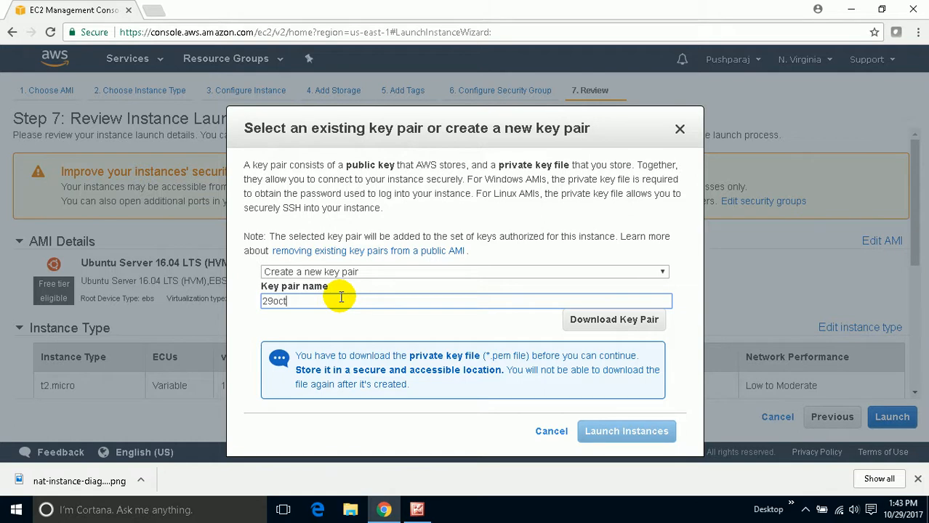
left_click(640, 321)
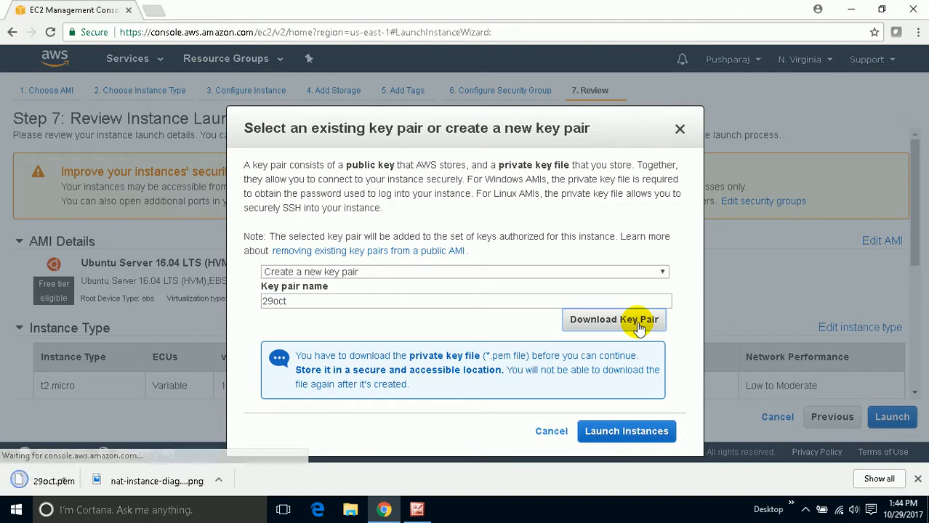
left_click(628, 433)
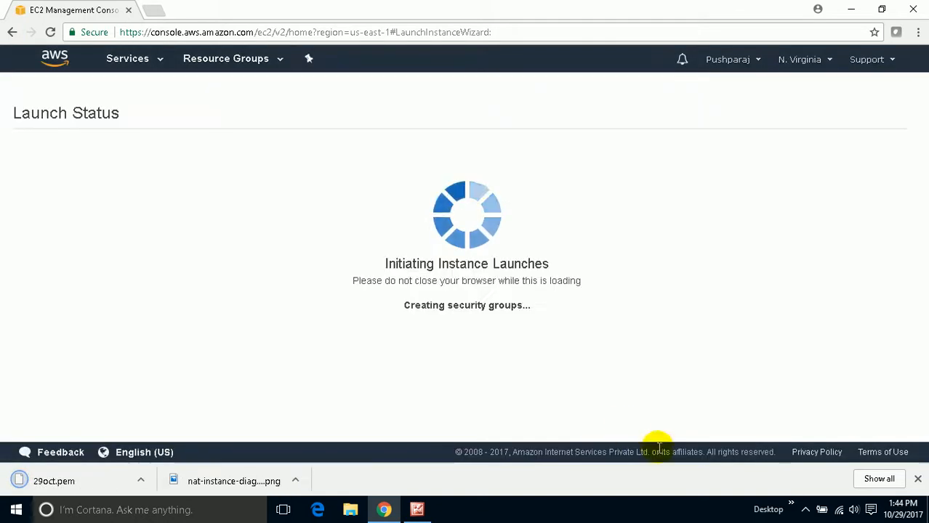
left_click(805, 510)
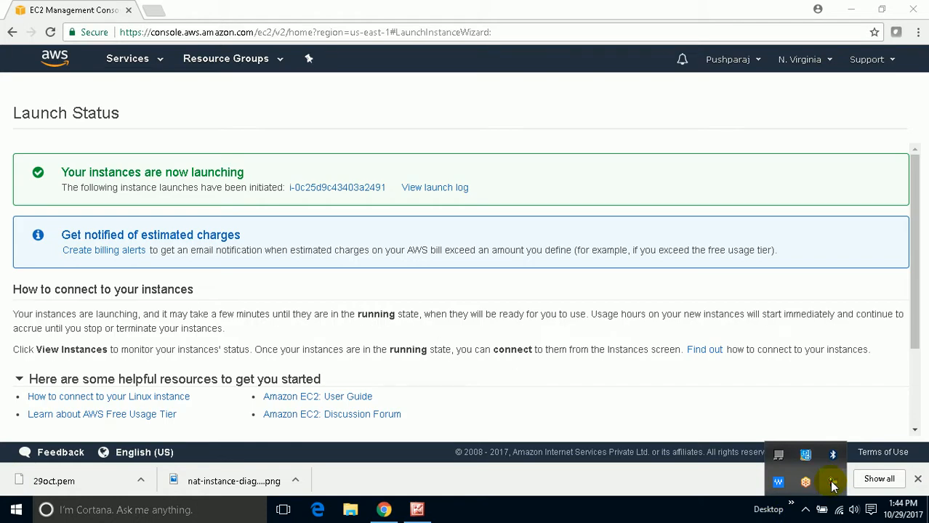
left_click(833, 483)
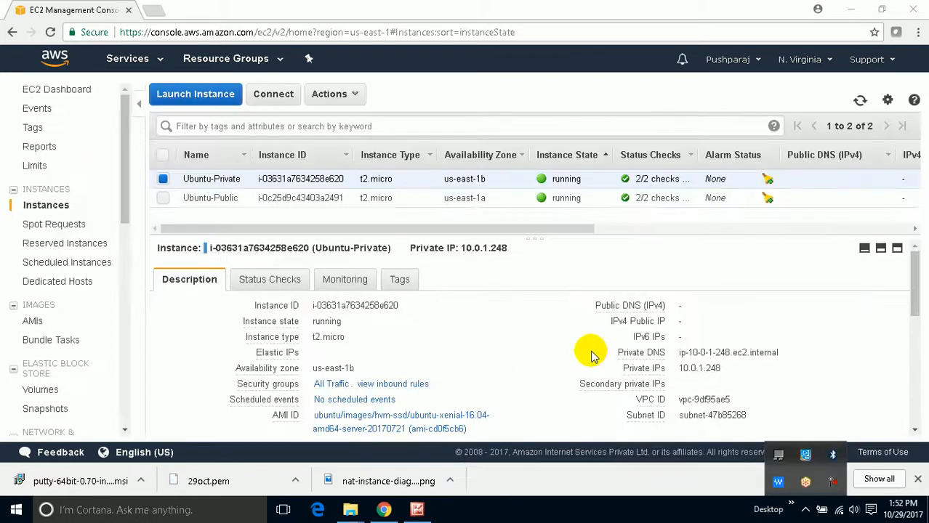
left_click(591, 347)
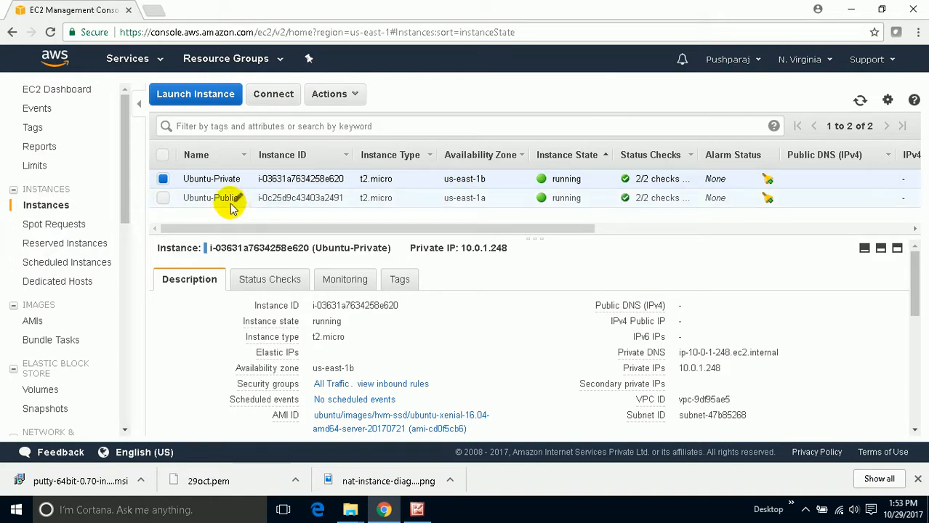
- Check the details of the Ubuntu-Public instance and allocate a new Elastic IP address for it
left_click(162, 179)
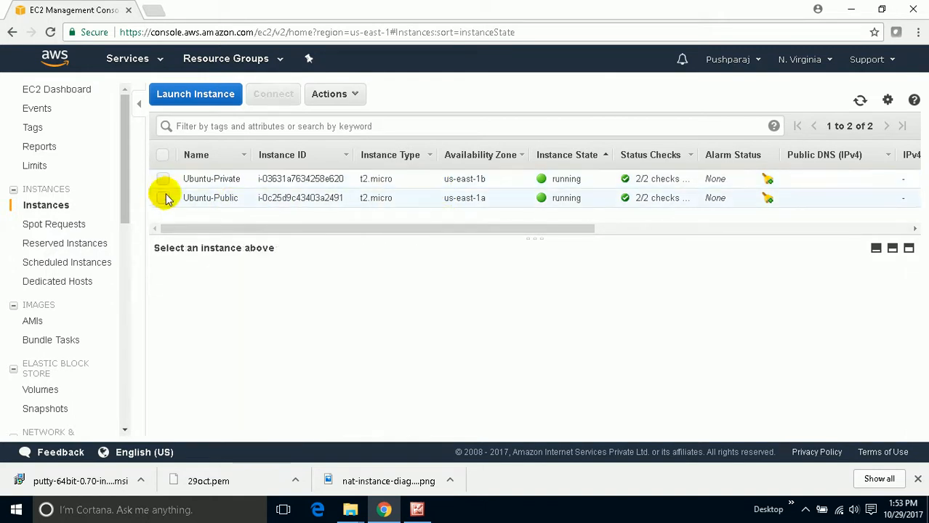
left_click(164, 198)
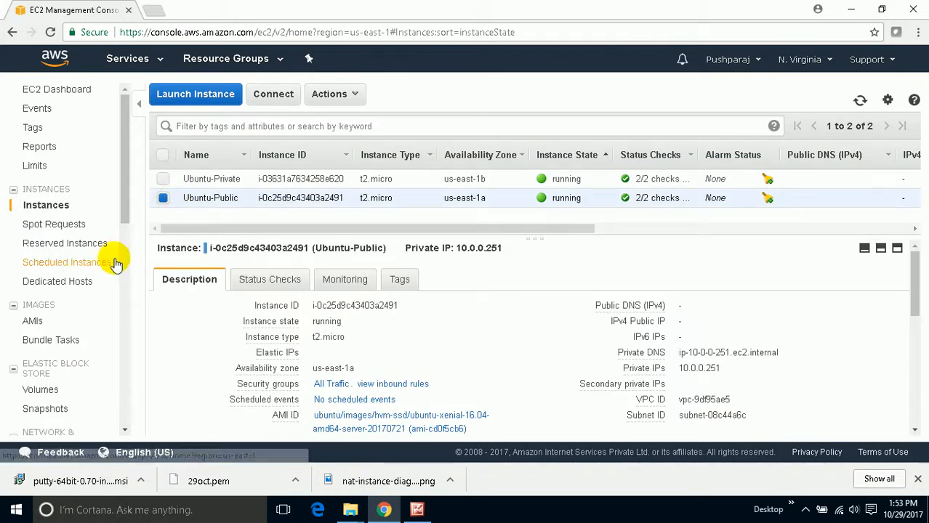
scroll(126, 233, "down", 2)
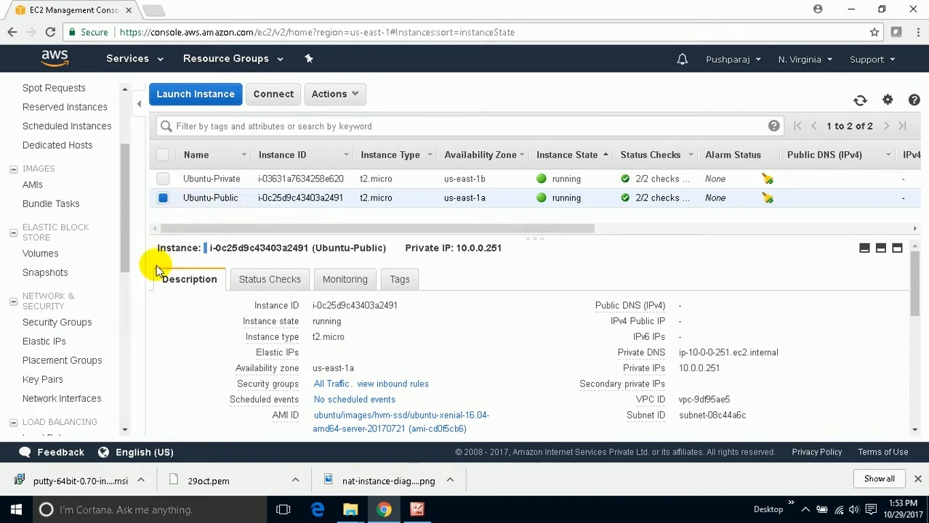
left_click(42, 341)
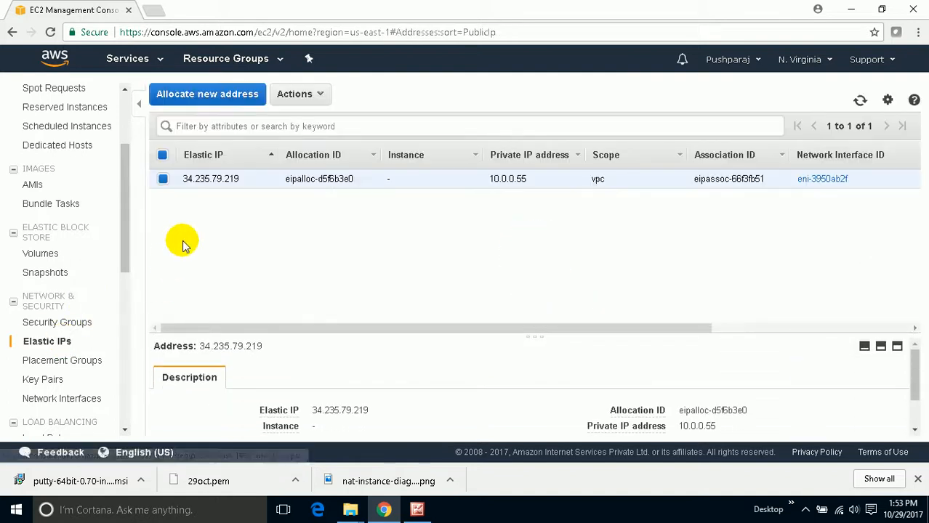
left_click(240, 94)
left_click(850, 199)
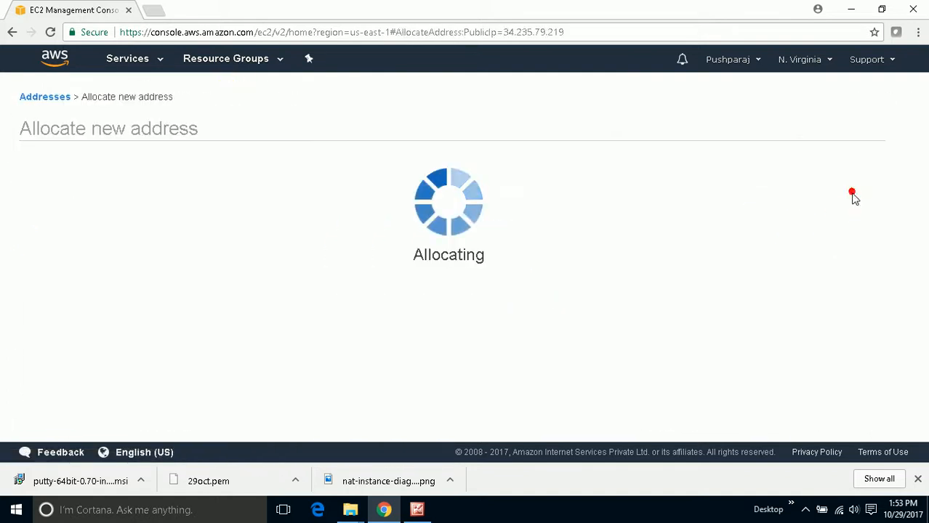
left_click(643, 256)
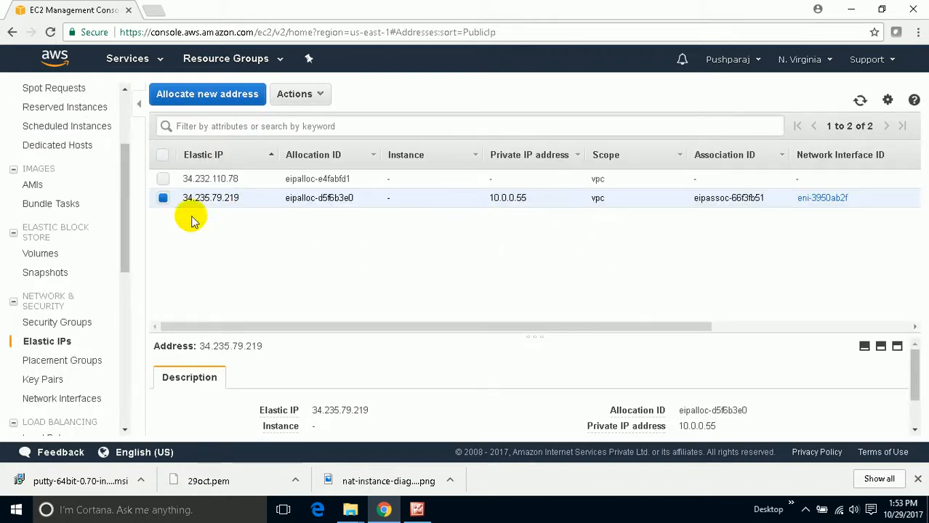
- Associate the unassigned Elastic IP 34.232.110.78 with the Ubuntu-Public instance, using private IP 10.0.0.251
left_click(164, 179)
left_click(163, 198)
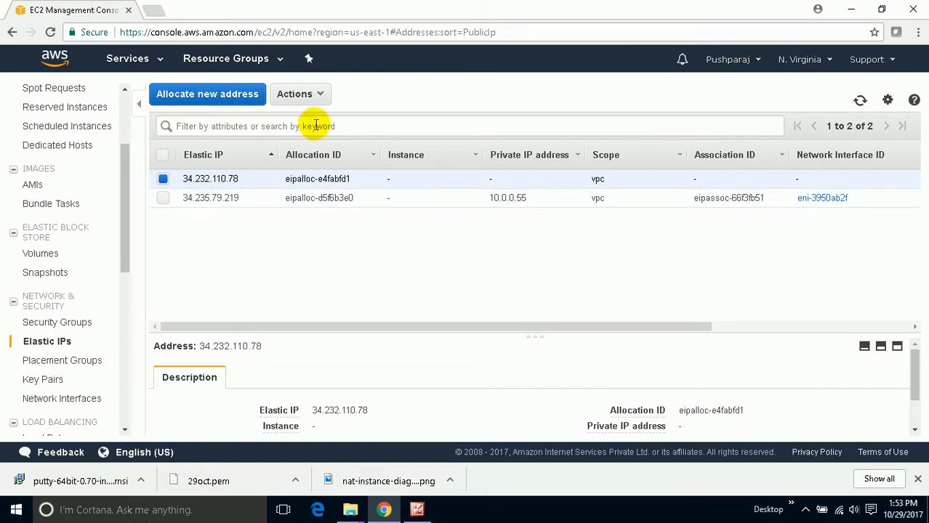
left_click(312, 95)
left_click(321, 134)
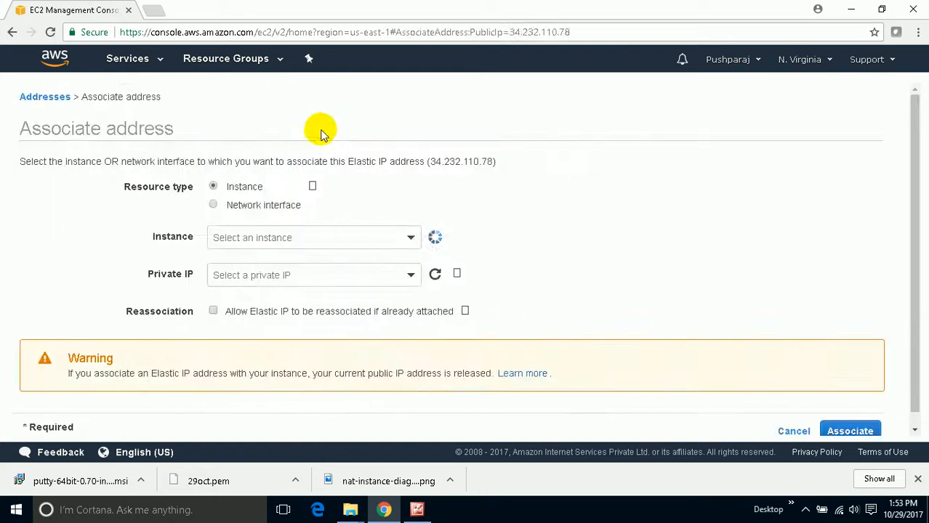
left_click(288, 237)
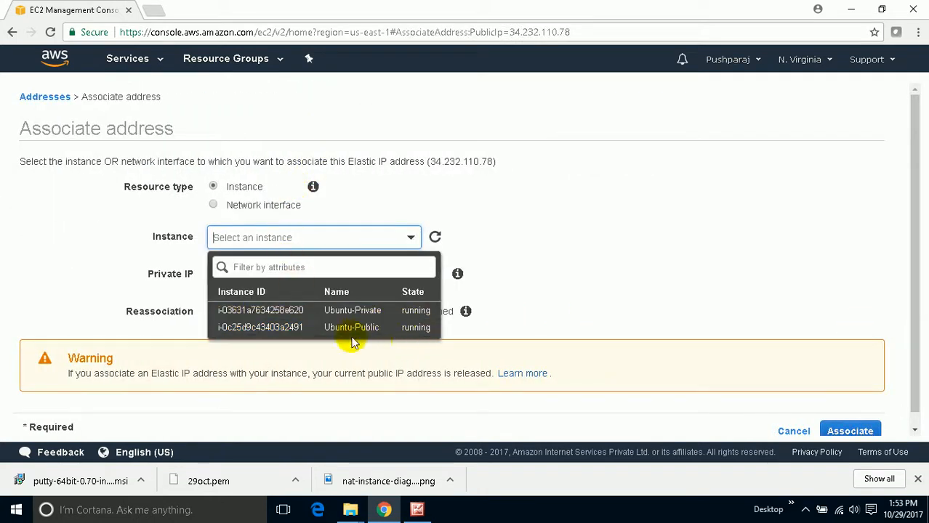
left_click(369, 328)
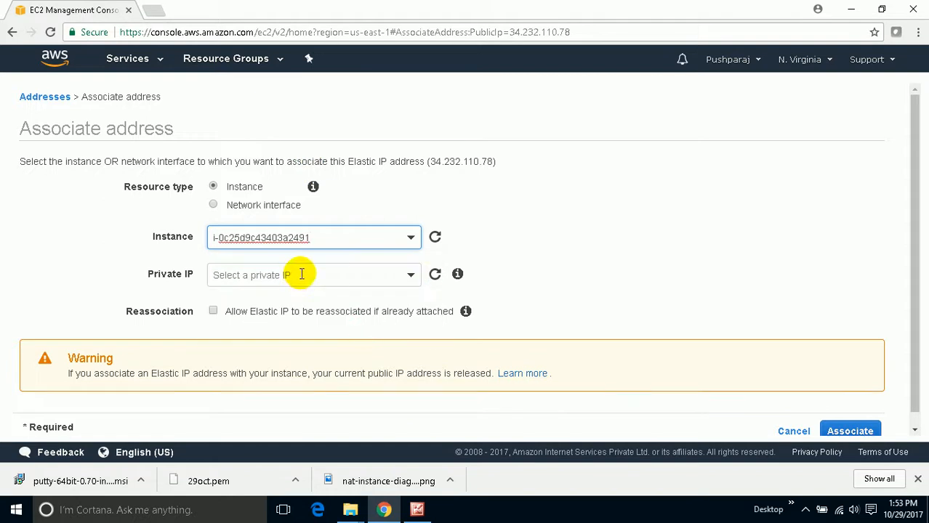
left_click(299, 273)
left_click(293, 327)
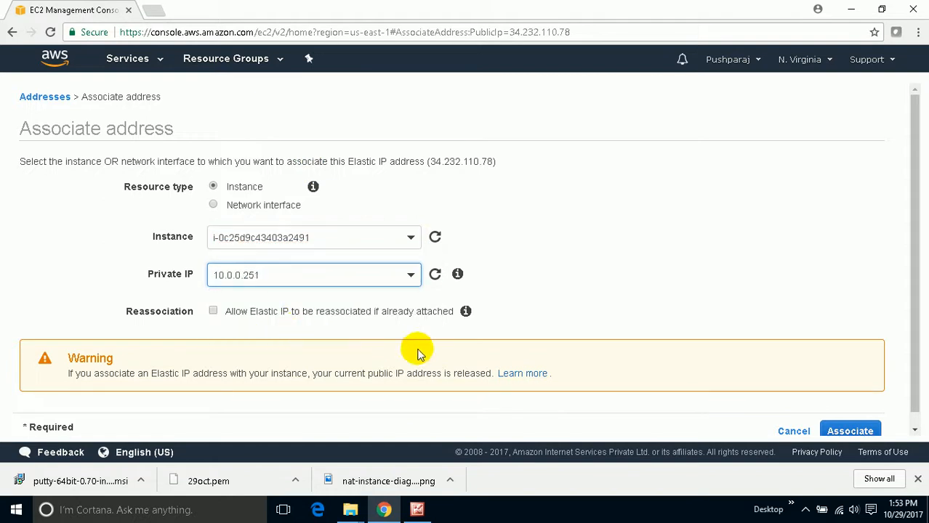
left_click(848, 424)
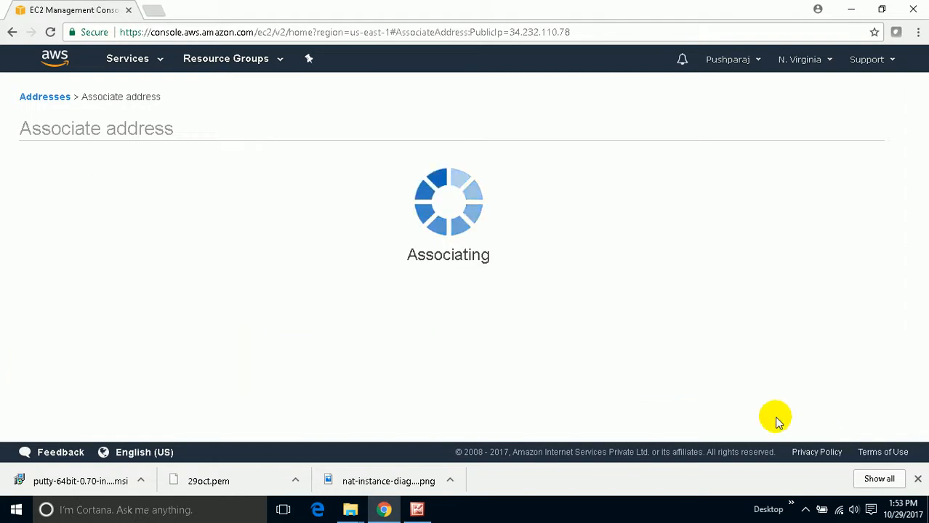
left_click(646, 215)
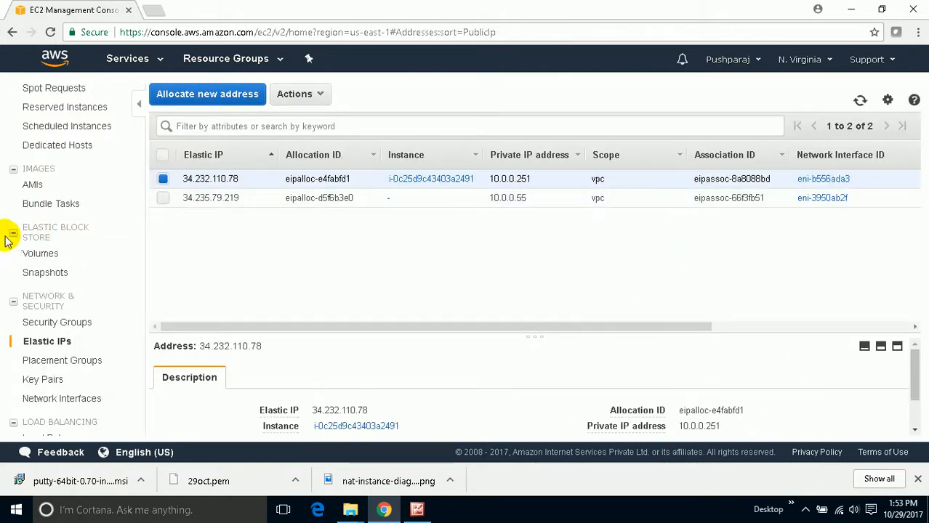
- Copy the Elastic IP address of the Ubuntu-Public instance from its details in the instances list
scroll(22, 228, "up", 2)
left_click(42, 205)
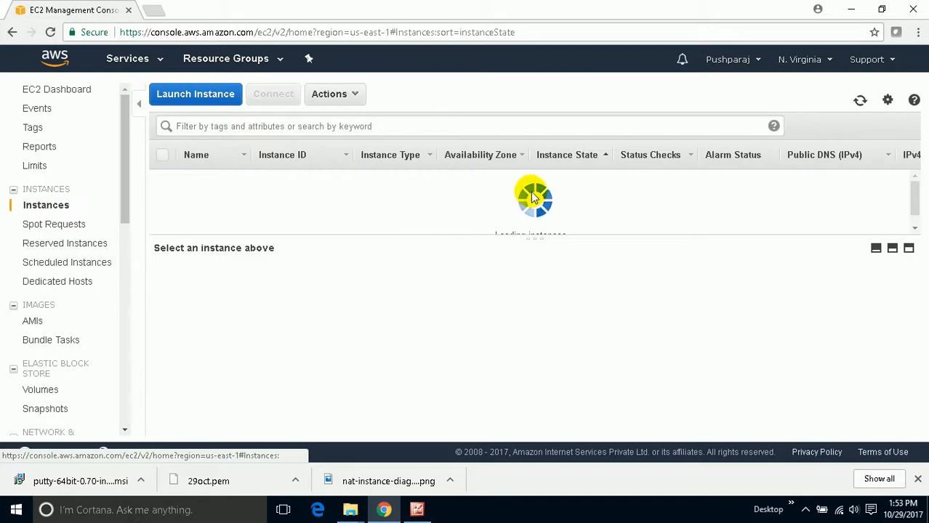
left_click(165, 198)
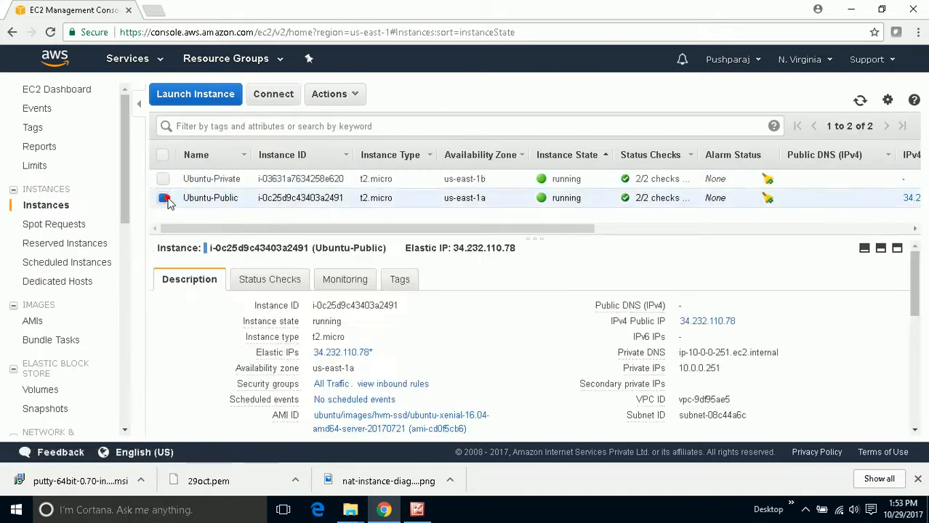
left_click_drag(516, 248, 460, 246)
right_click(465, 249)
left_click(481, 257)
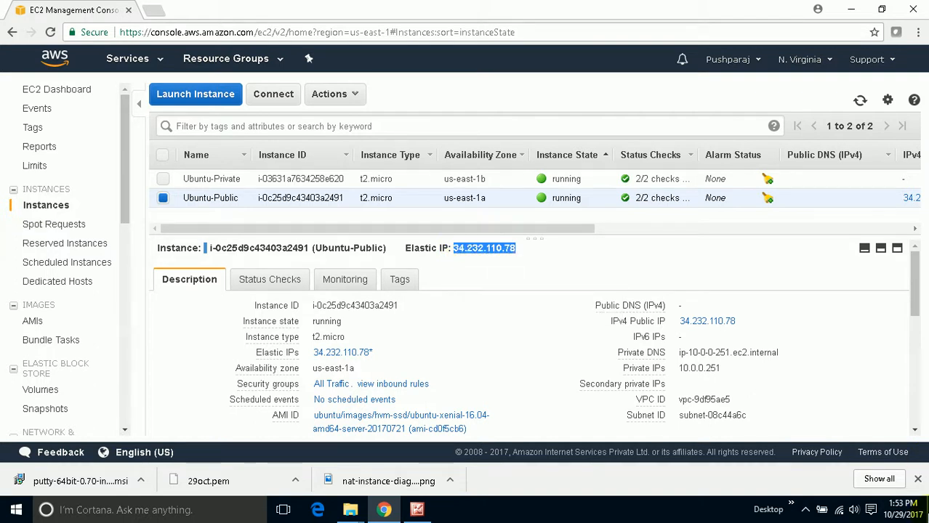
- Switch to PuTTY and set the host name of a new SSH connection to 34.232.110.78
left_click(384, 509)
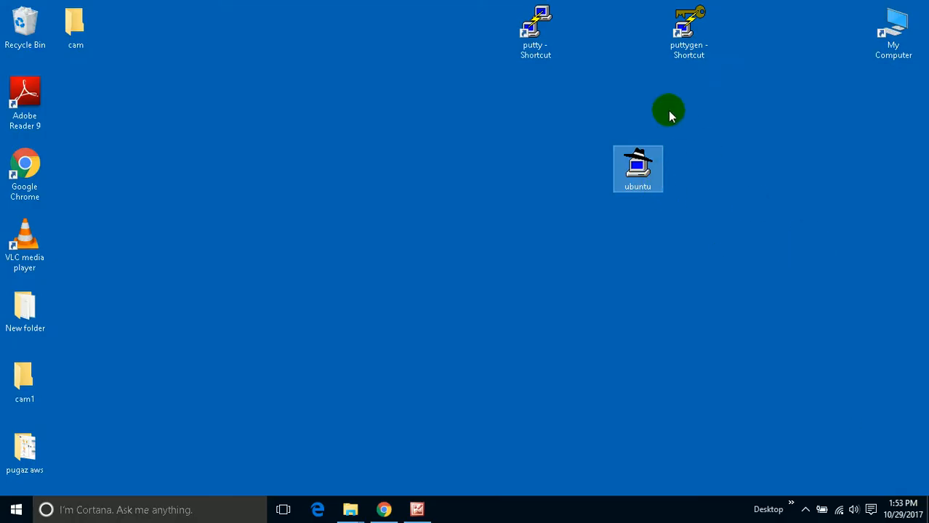
double_click(538, 42)
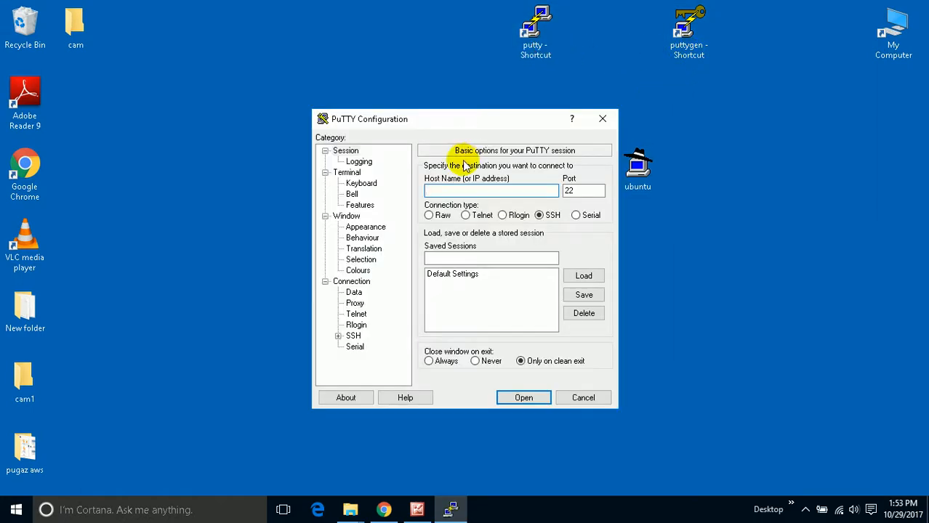
right_click(458, 189)
left_click(502, 240)
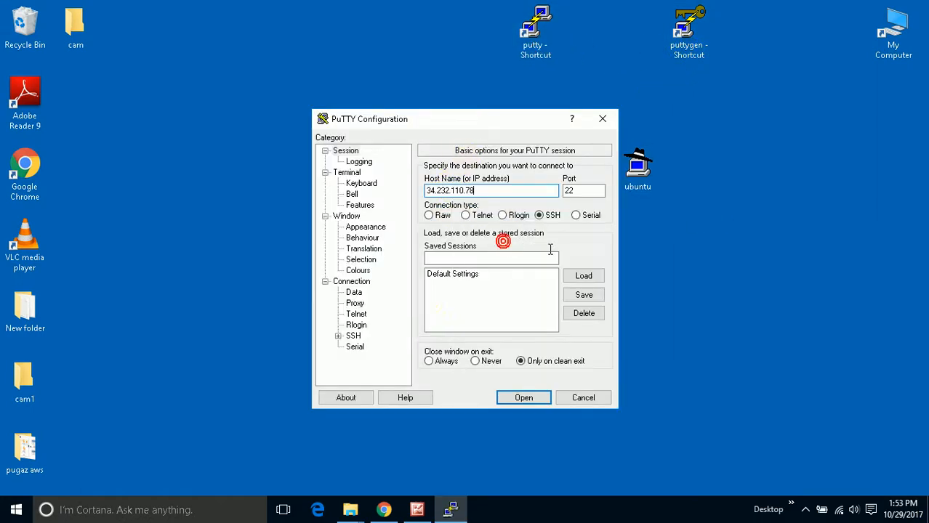
- Set the ubuntu private key file from the Desktop as the key for SSH authentication
left_click(354, 336)
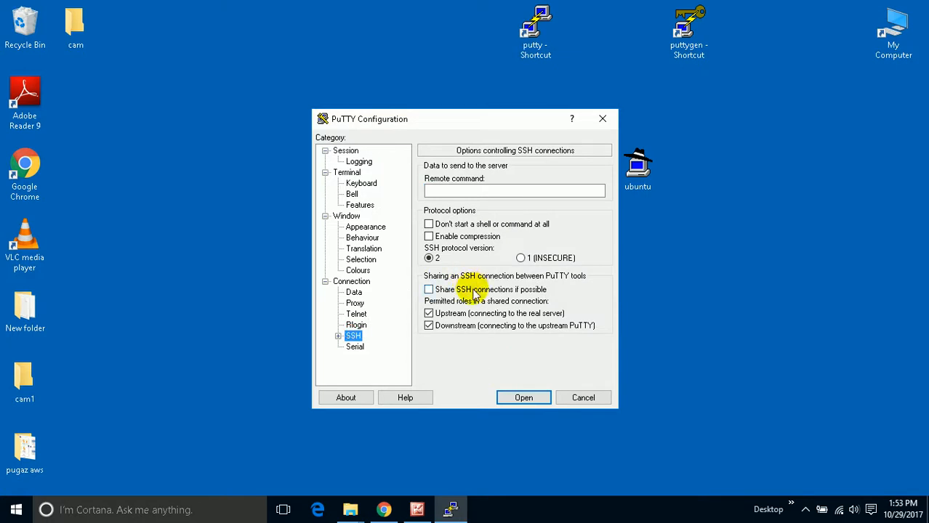
left_click(337, 337)
left_click(367, 325)
left_click(588, 306)
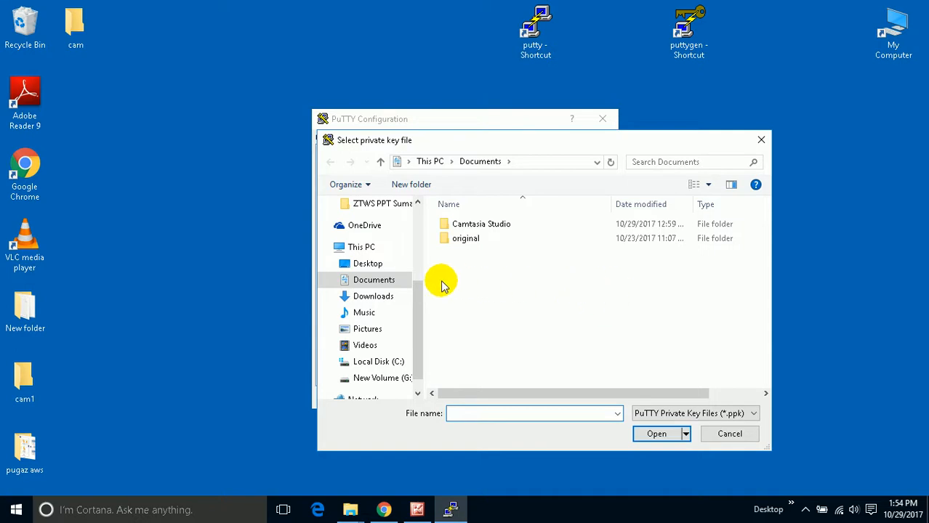
left_click_drag(418, 301, 426, 222)
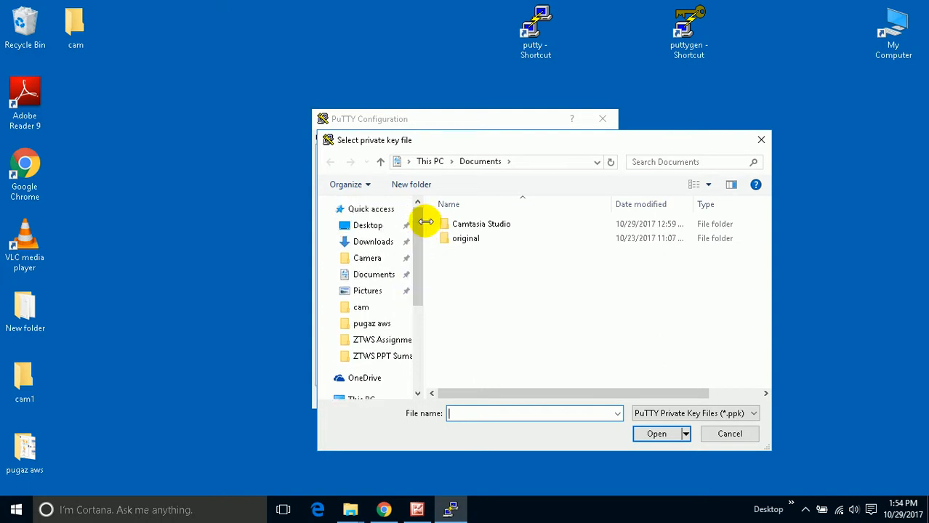
left_click(369, 225)
left_click(548, 309)
left_click(656, 434)
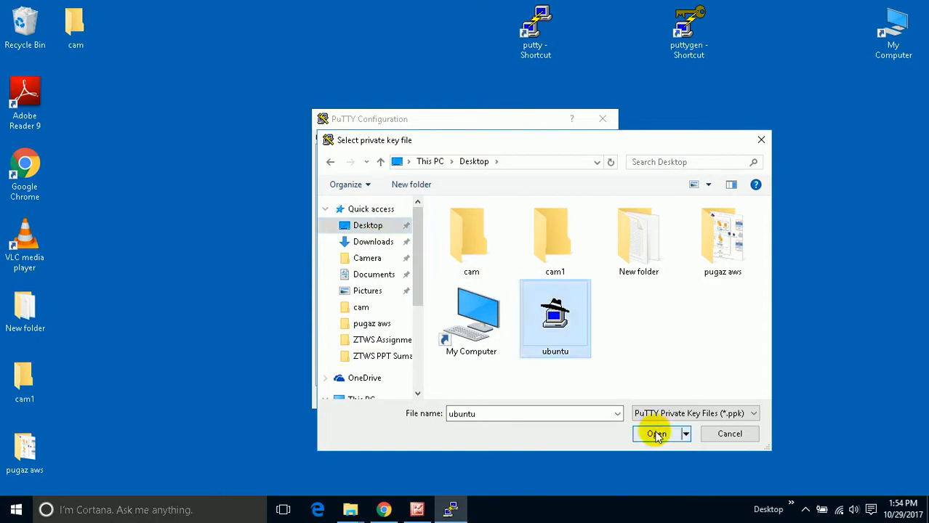
- Open the SSH connection to the public instance and trust the server's host key, consulting the nat-instance-diagram picture before accepting
left_click_drag(404, 293, 406, 262)
left_click_drag(404, 207, 414, 182)
left_click(346, 151)
left_click(523, 398)
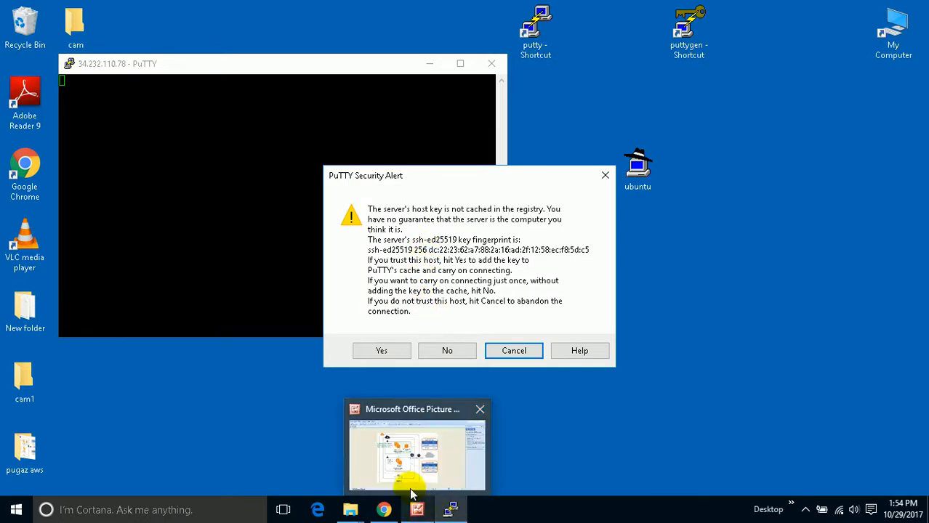
left_click(418, 501)
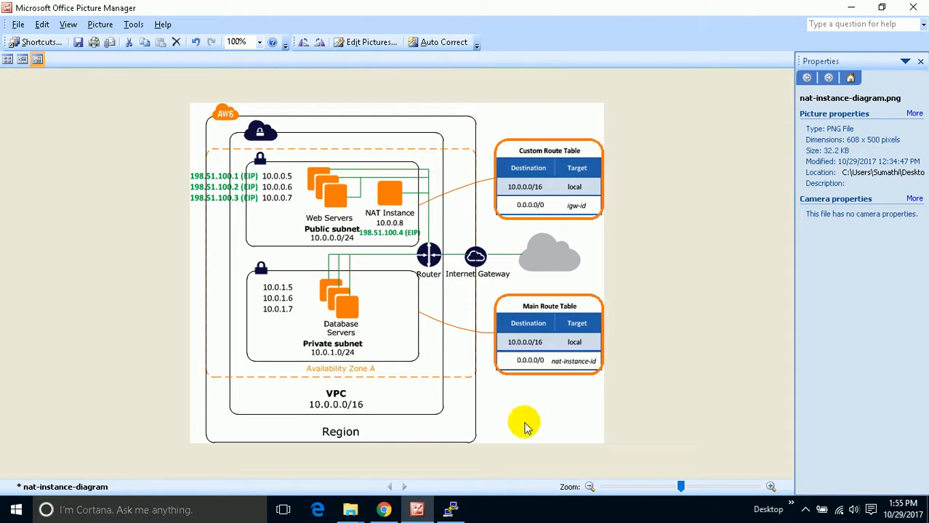
left_click(450, 509)
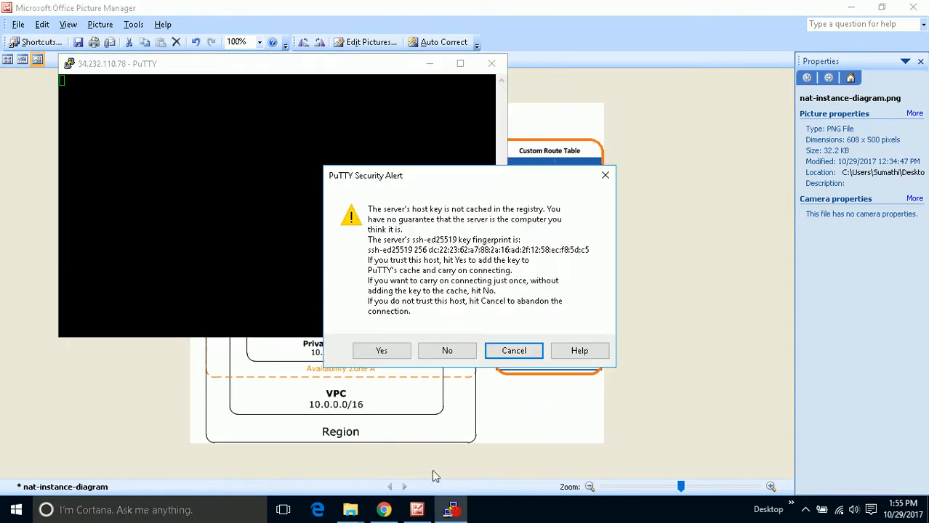
left_click(382, 350)
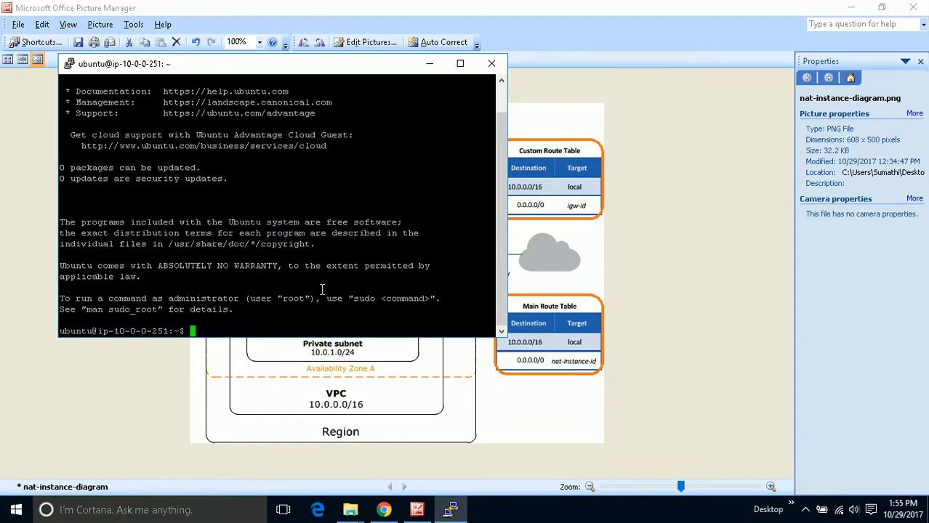
- Close the PuTTY session and switch to Chrome to check the details of the Ubuntu-Private instance
left_click(492, 64)
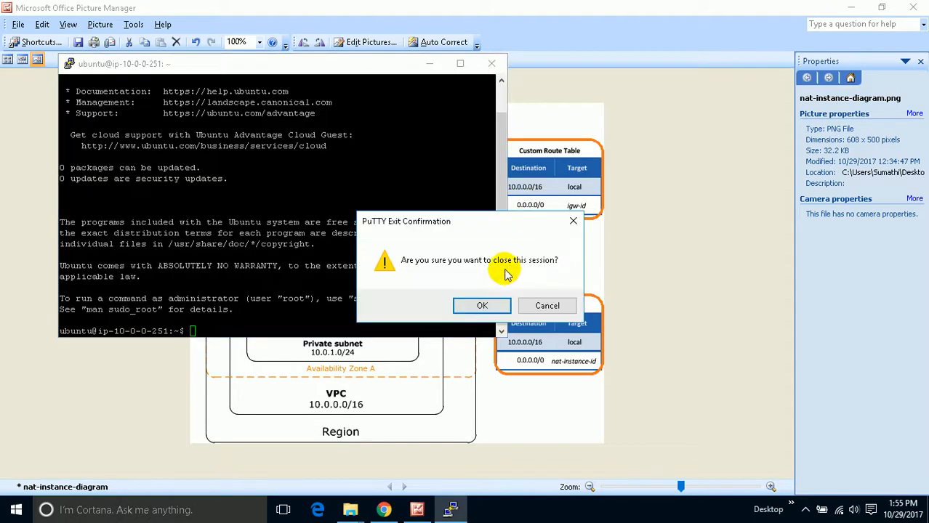
left_click(477, 303)
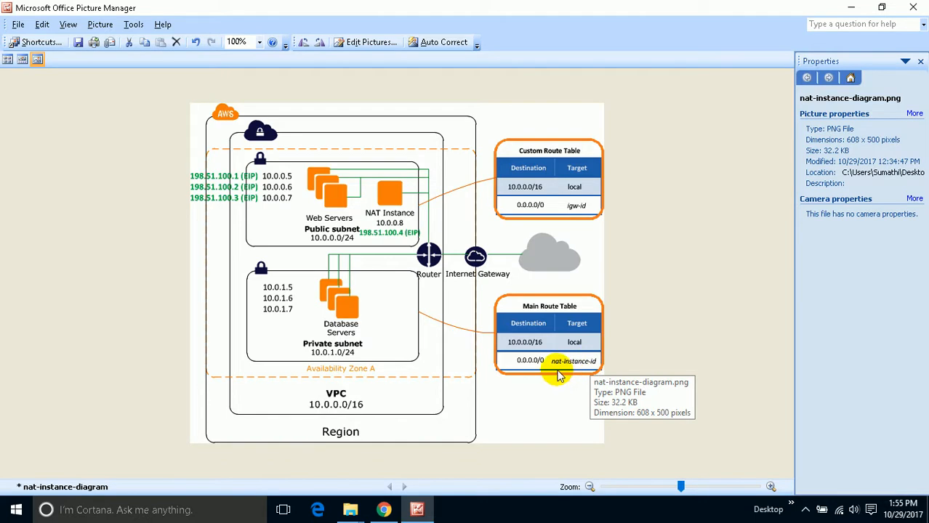
left_click(384, 509)
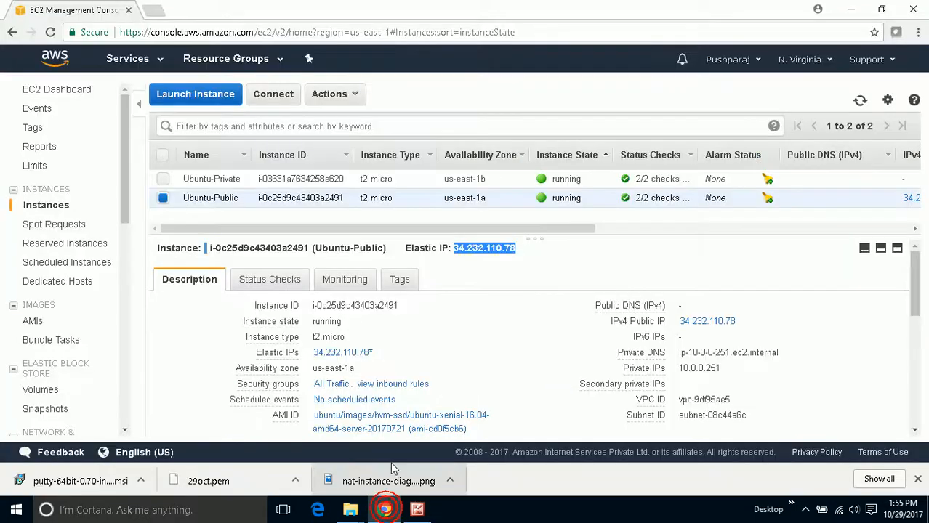
left_click(163, 197)
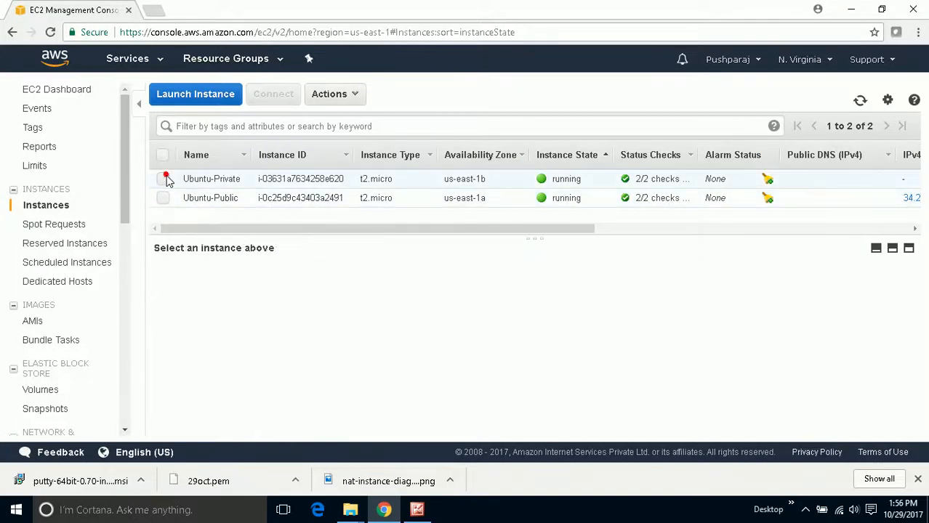
left_click(165, 179)
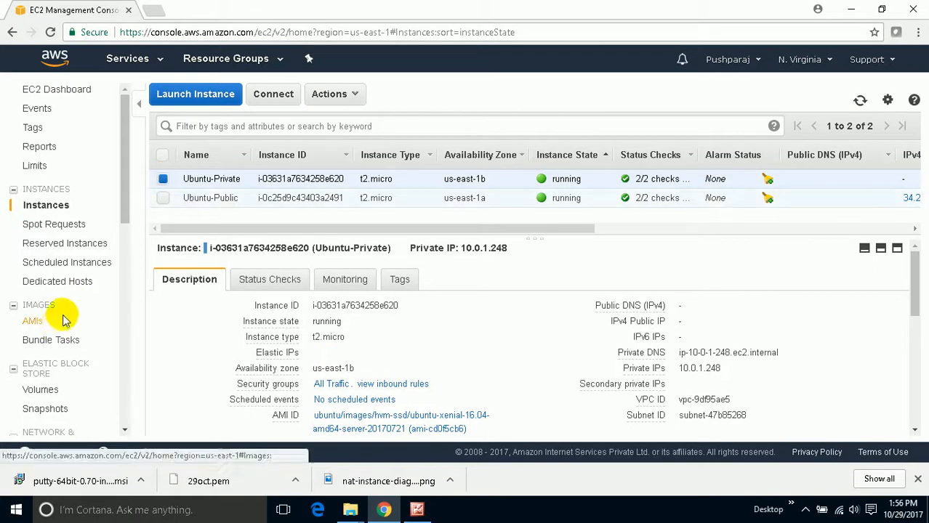
- Allocate another new Elastic IP address in the EC2 console
scroll(65, 313, "down", 2)
scroll(78, 311, "down", 2)
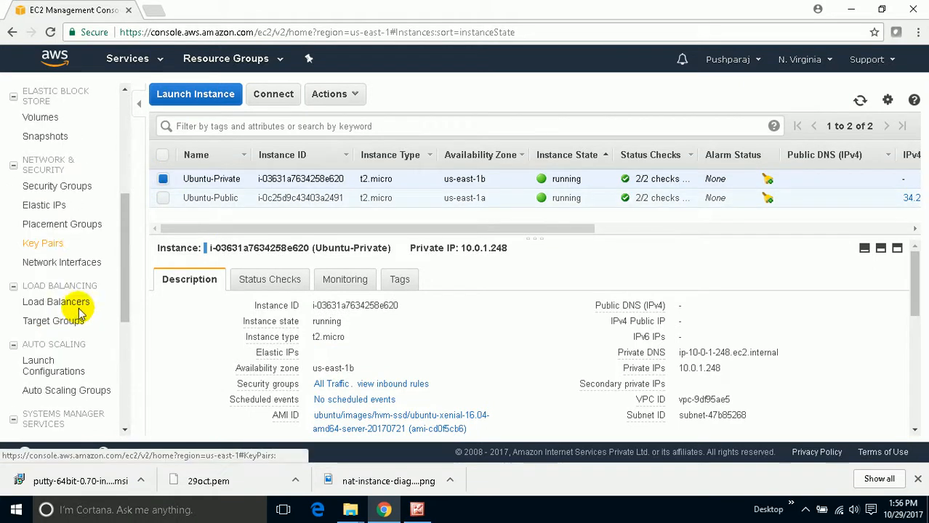
left_click(58, 206)
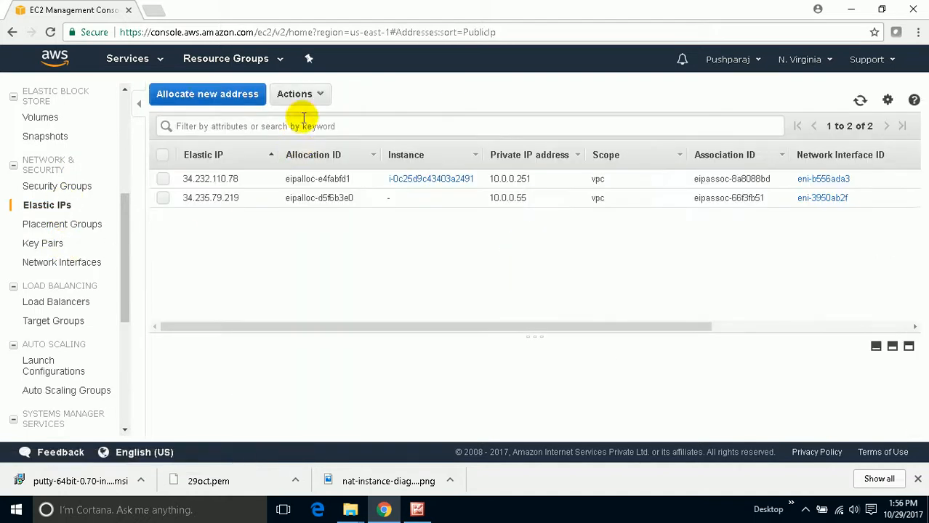
left_click(299, 94)
left_click(220, 94)
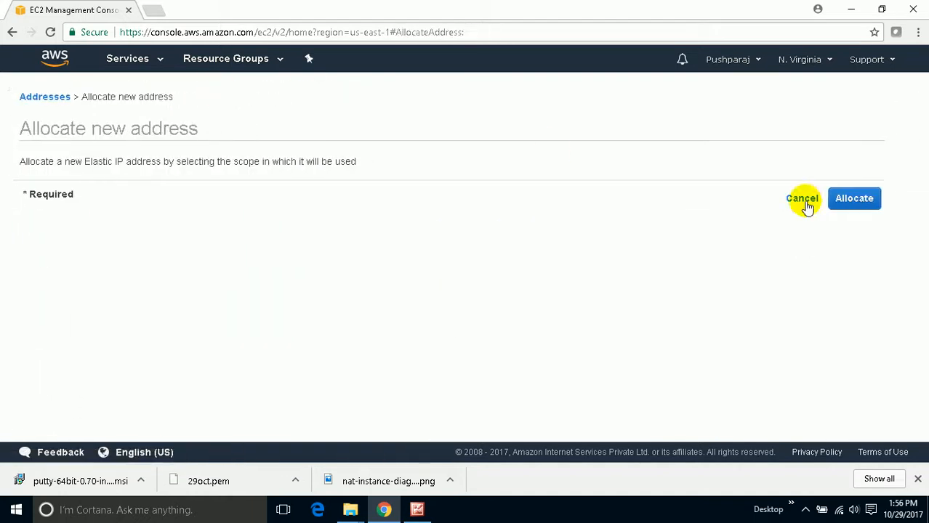
left_click(848, 197)
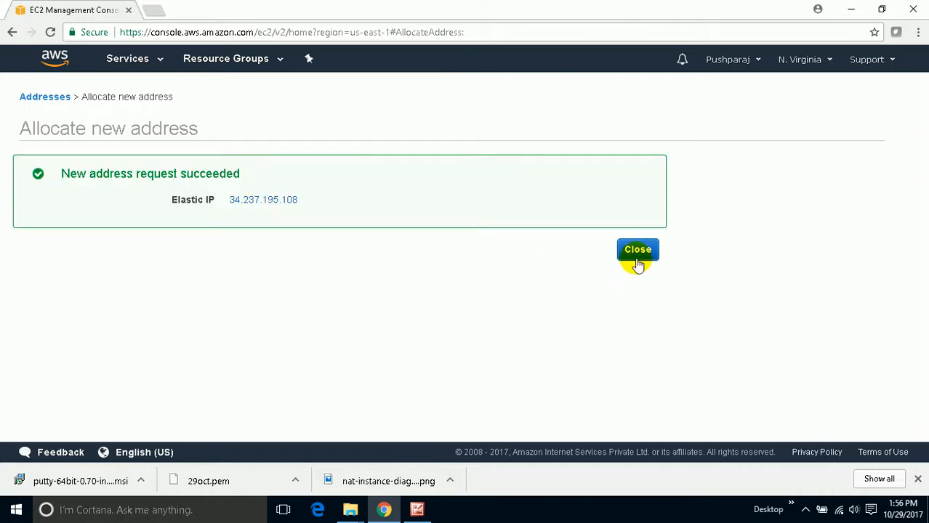
left_click(638, 251)
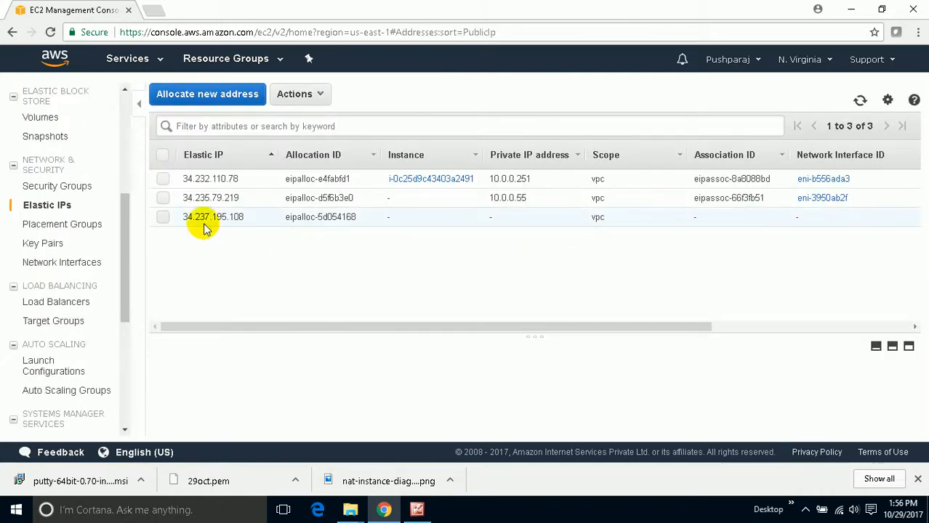
- Associate the Elastic IP 34.237.195.108 with the Ubuntu-Private instance, using private IP 10.0.1.248
left_click(163, 216)
left_click(298, 95)
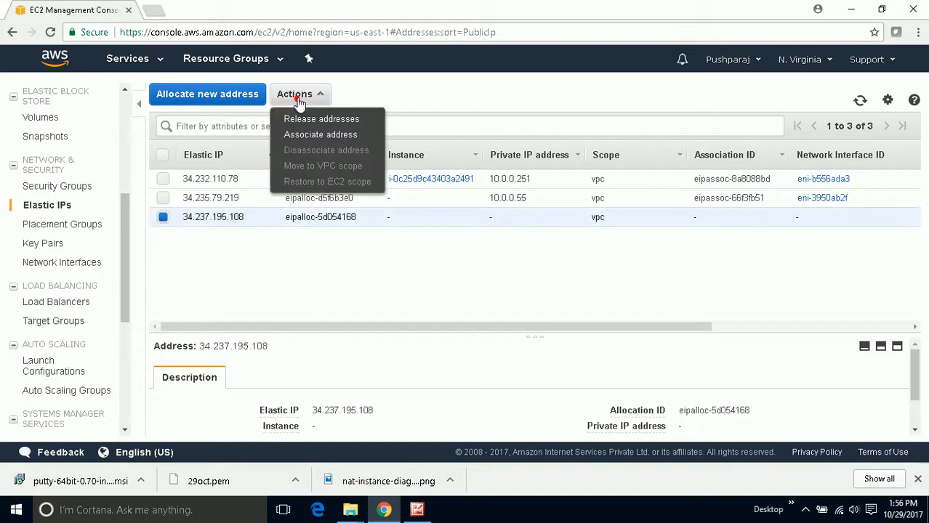
left_click(304, 137)
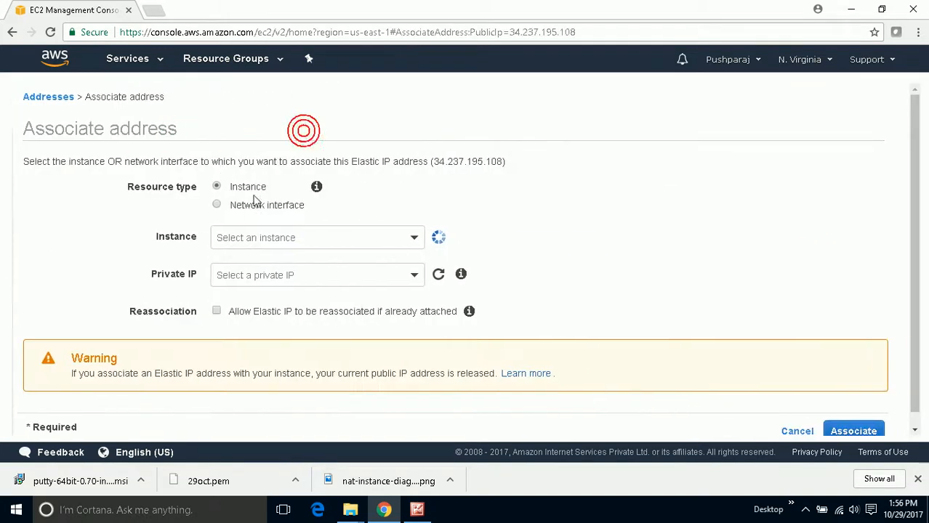
left_click(304, 234)
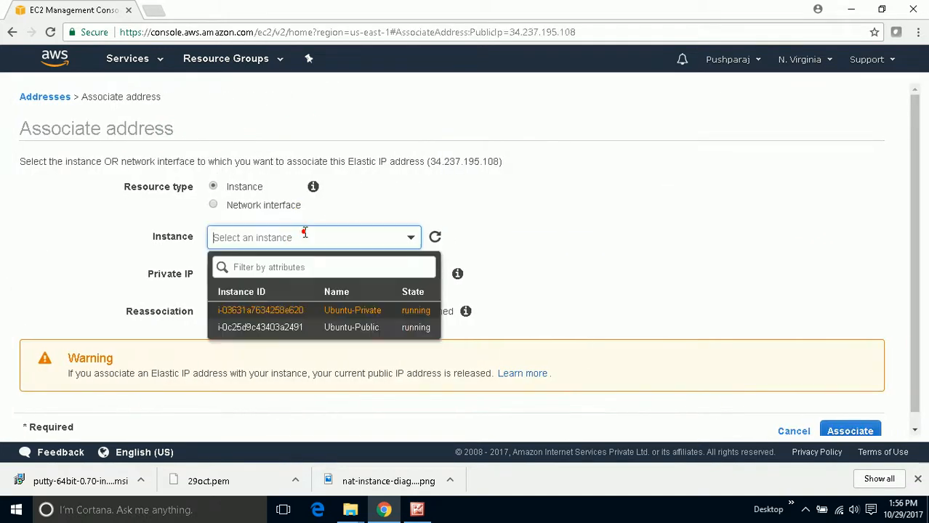
left_click(347, 311)
left_click(270, 274)
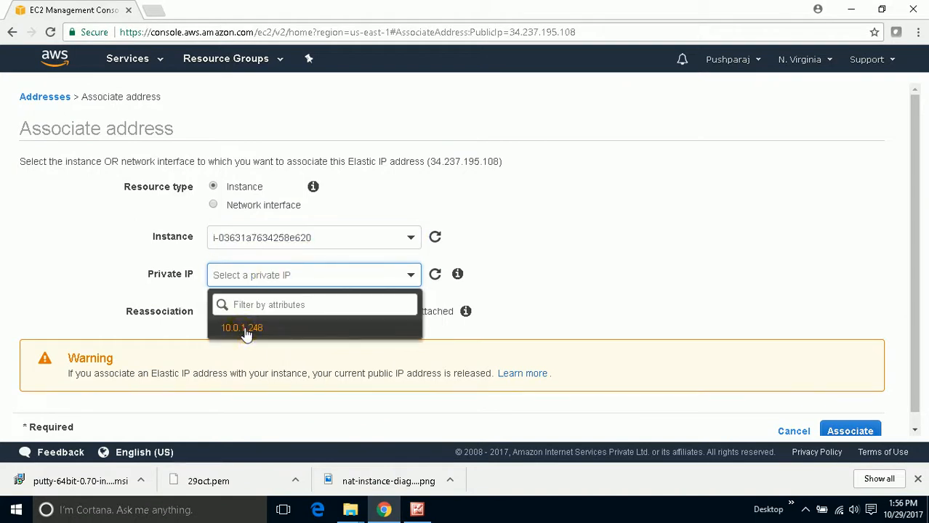
left_click(244, 329)
left_click(838, 429)
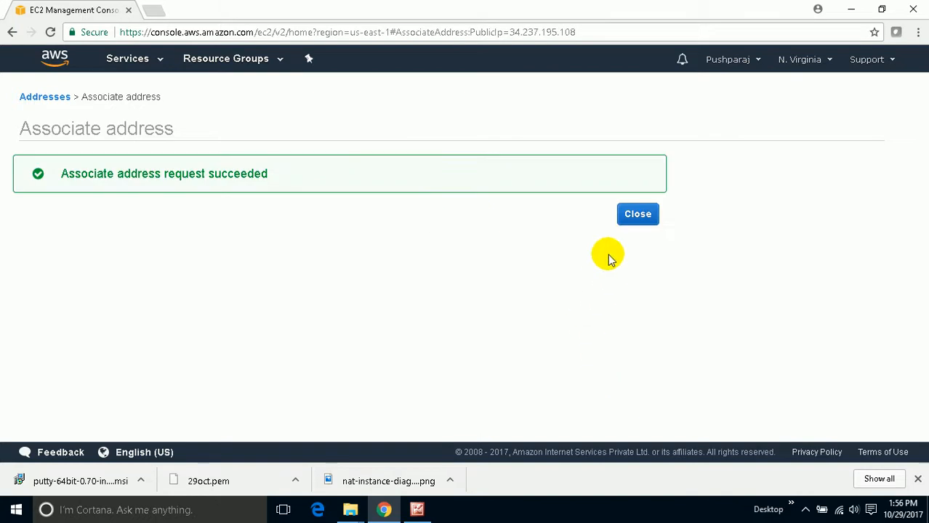
left_click(638, 214)
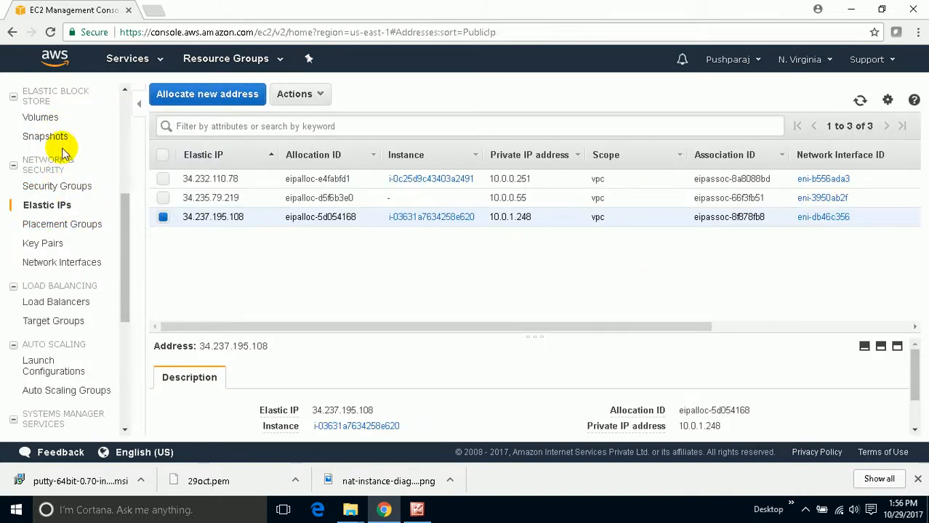
- Copy the Elastic IP address of the Ubuntu-Private instance from its details in the instances list
scroll(57, 139, "up", 3)
left_click(48, 137)
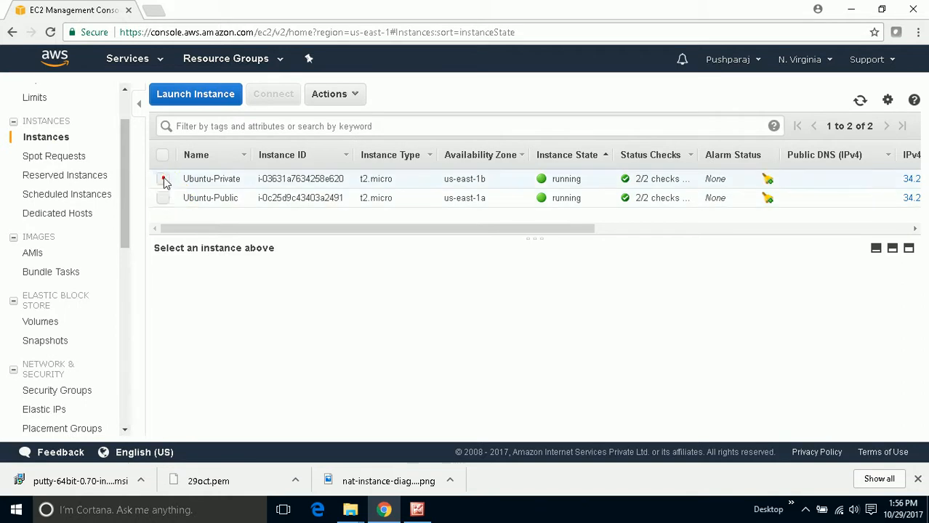
left_click(164, 180)
left_click_drag(502, 251, 463, 251)
right_click(469, 249)
left_click(481, 258)
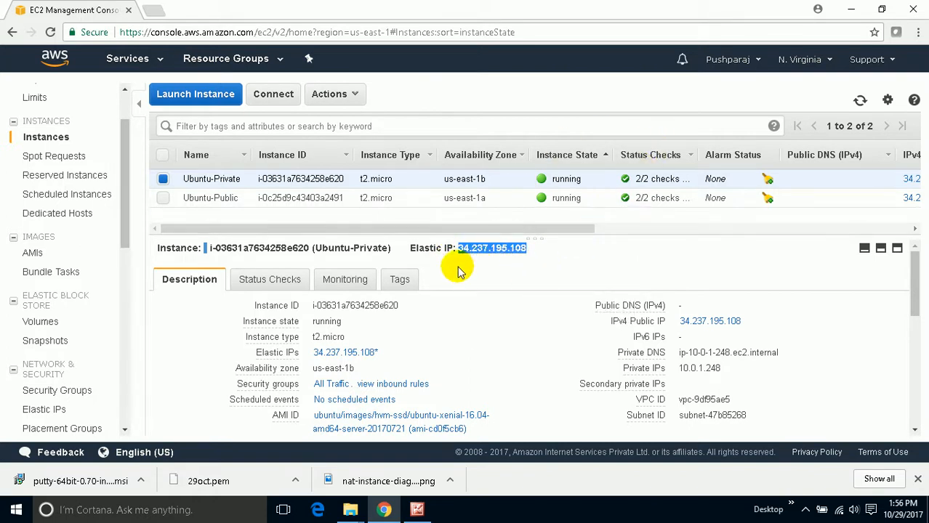
- Switch to PuTTY and enter the Ubuntu-Private instance's Elastic IP 34.237.195.108 as the host address
left_click(857, 14)
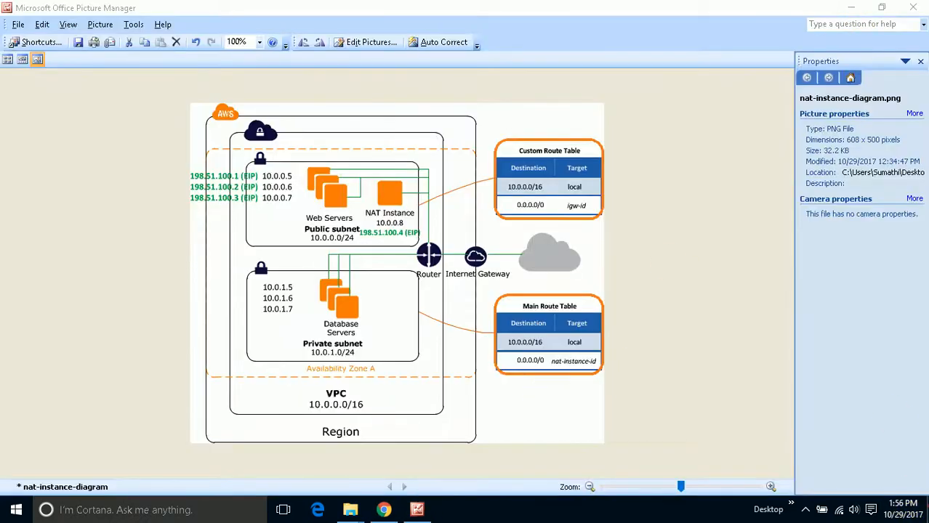
left_click(926, 518)
double_click(557, 35)
right_click(465, 191)
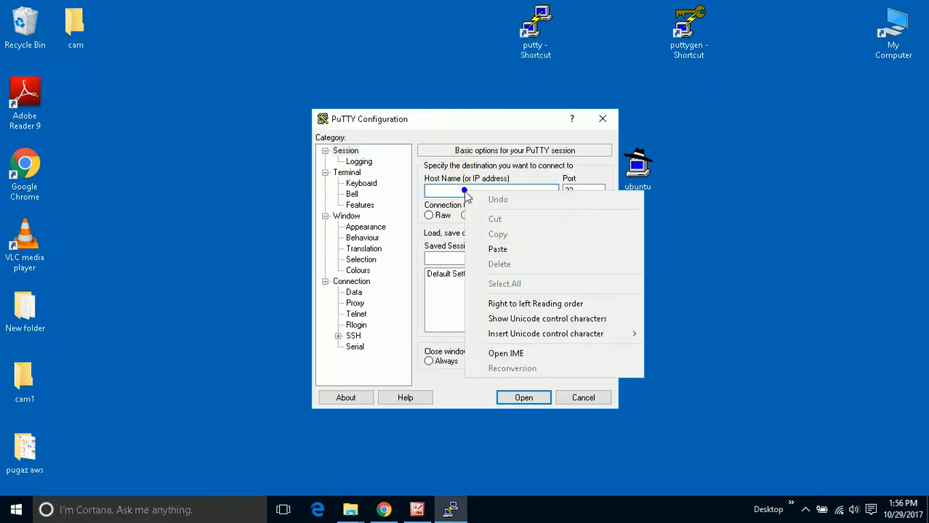
left_click(497, 249)
- Select the ubuntu private key file for SSH authentication and try to connect to the host 34.237.195.108
left_click(338, 336)
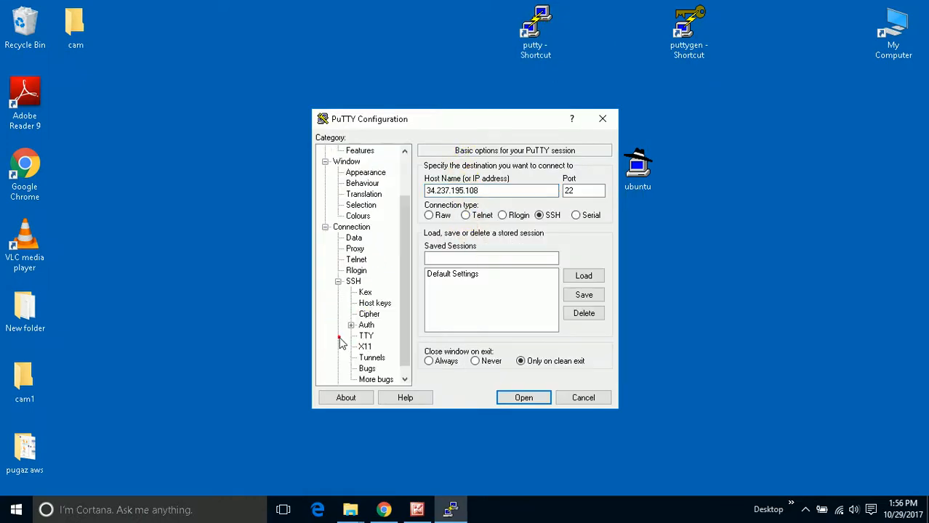
left_click(366, 324)
left_click(584, 306)
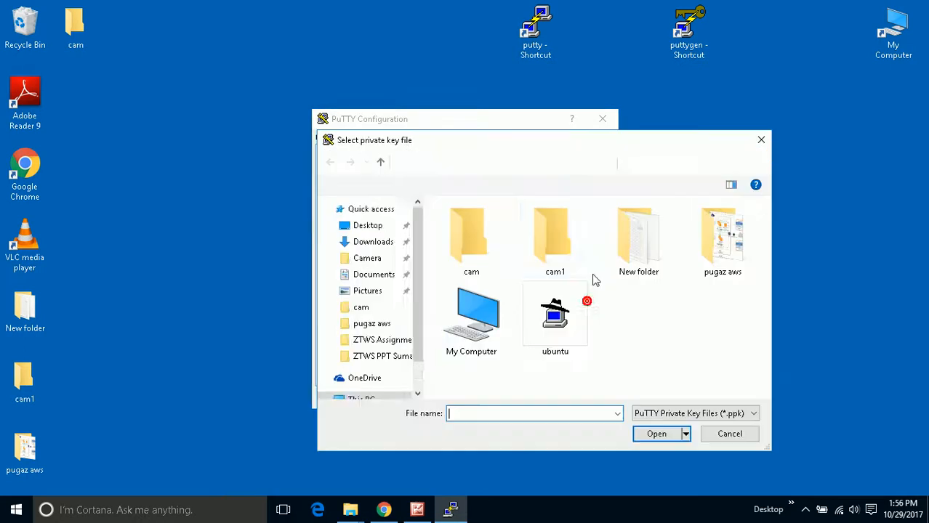
left_click(554, 316)
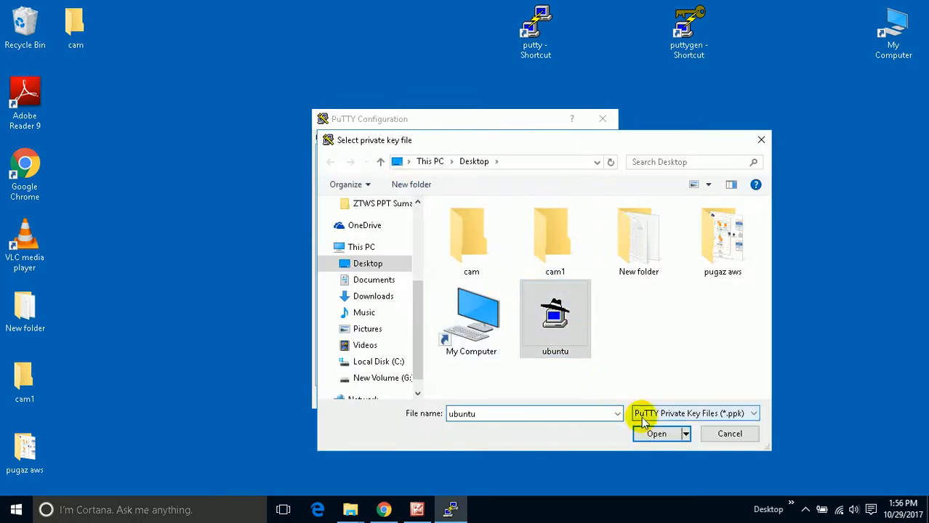
left_click(656, 434)
left_click_drag(404, 258, 408, 182)
left_click(353, 151)
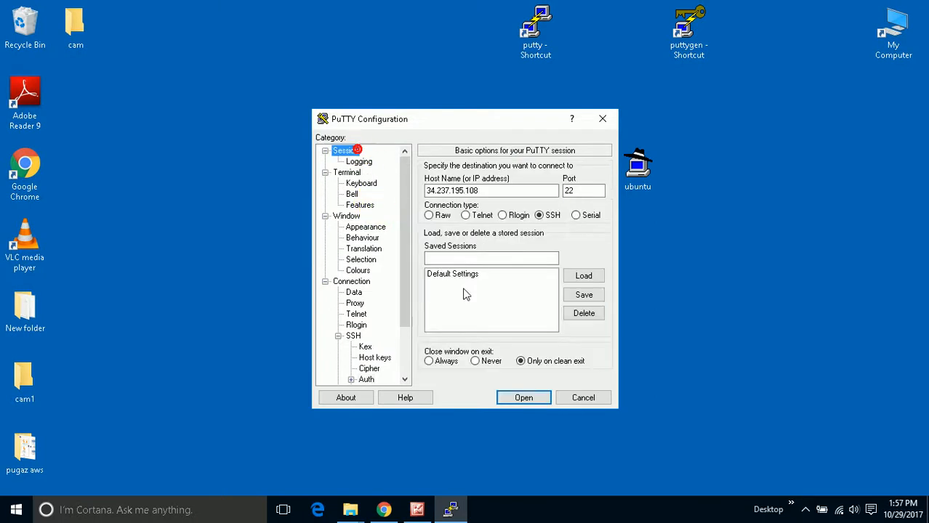
left_click(523, 397)
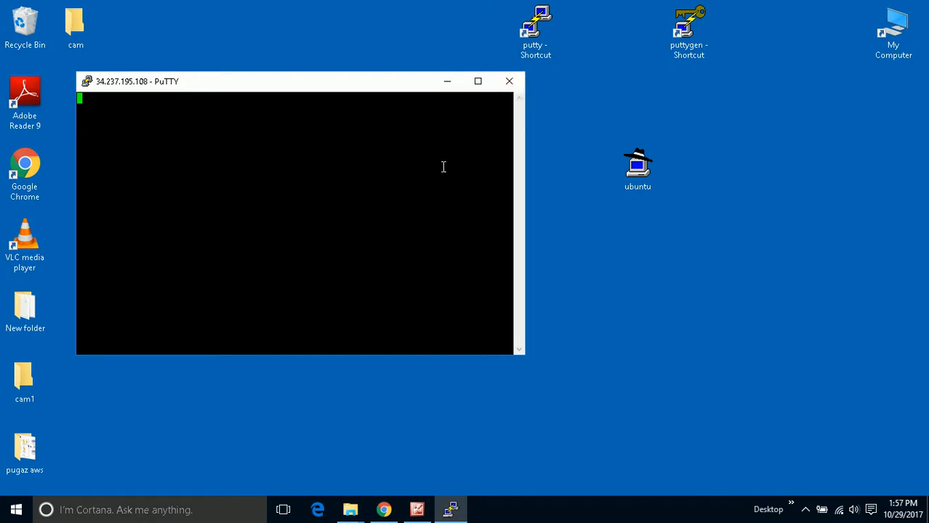
- Check the NAT instance diagram and the connection attempt, dismiss the PuTTY error, and close the session
left_click(420, 511)
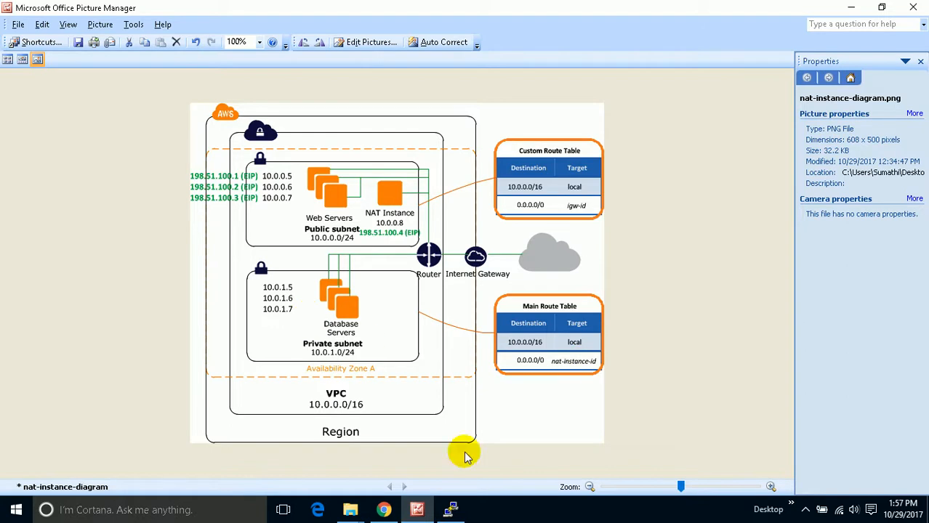
left_click(451, 509)
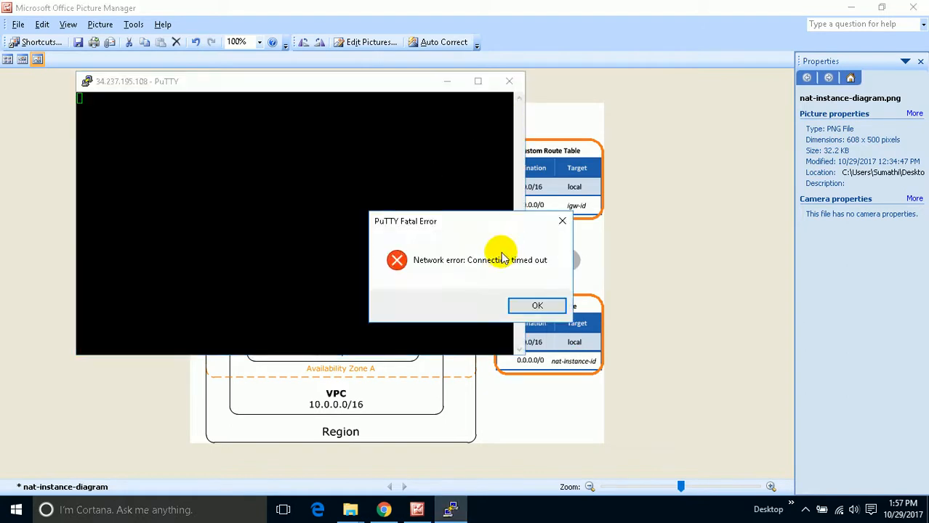
left_click(538, 306)
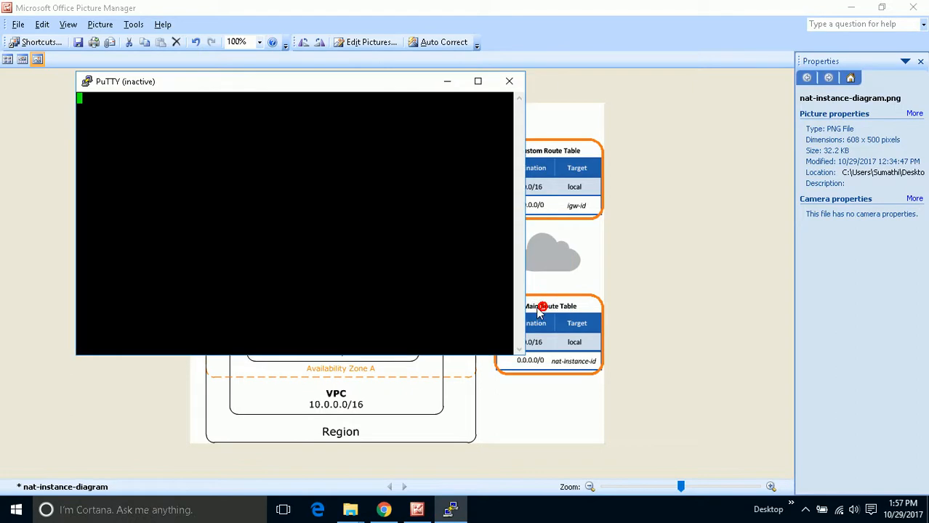
left_click(510, 82)
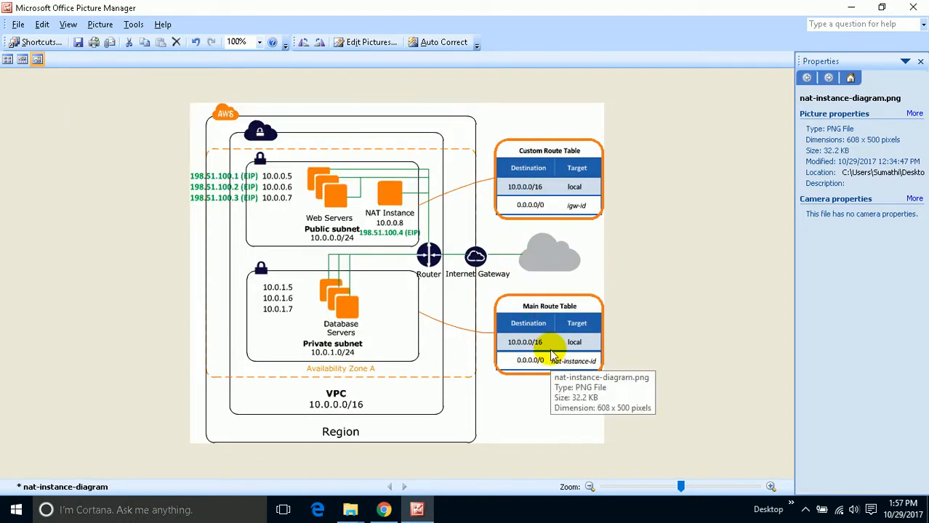
left_click(854, 11)
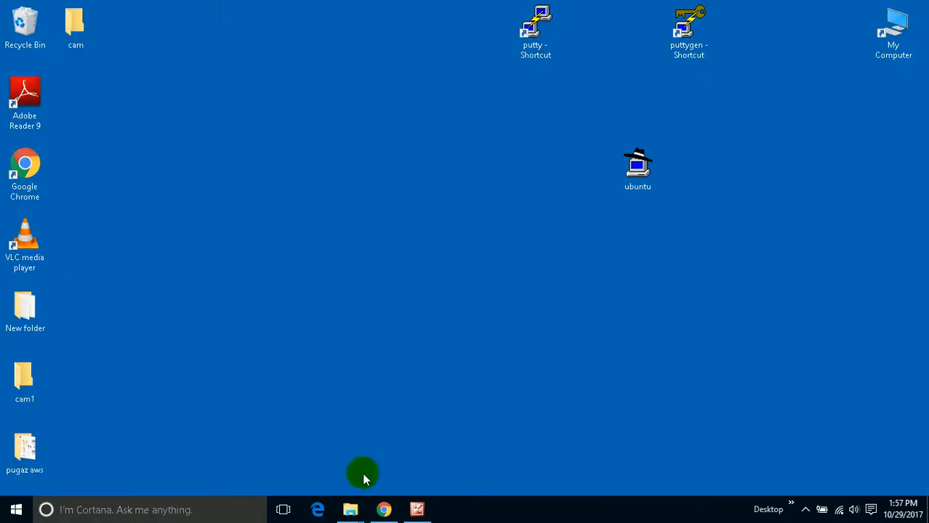
- Switch to Chrome and review the Elastic IP list and the Ubuntu-Private instance's details
left_click(384, 509)
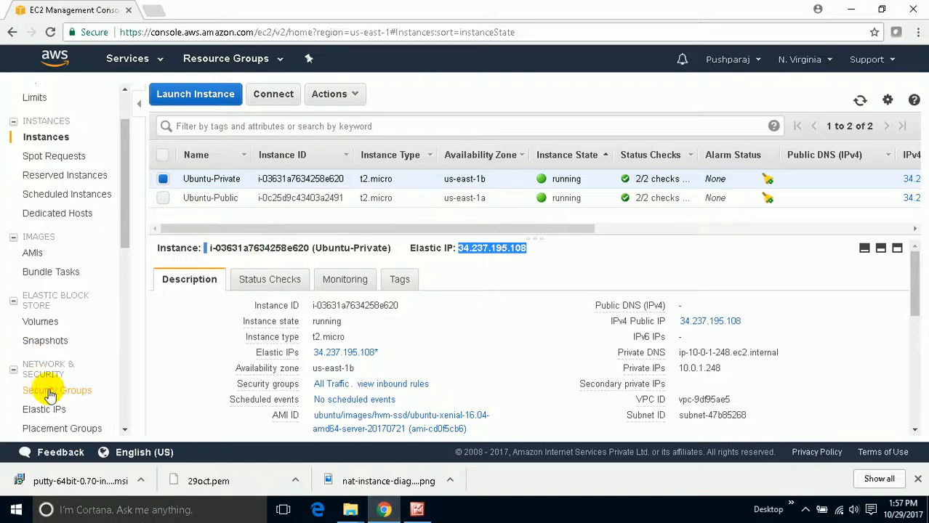
scroll(54, 393, "down", 1)
left_click(36, 342)
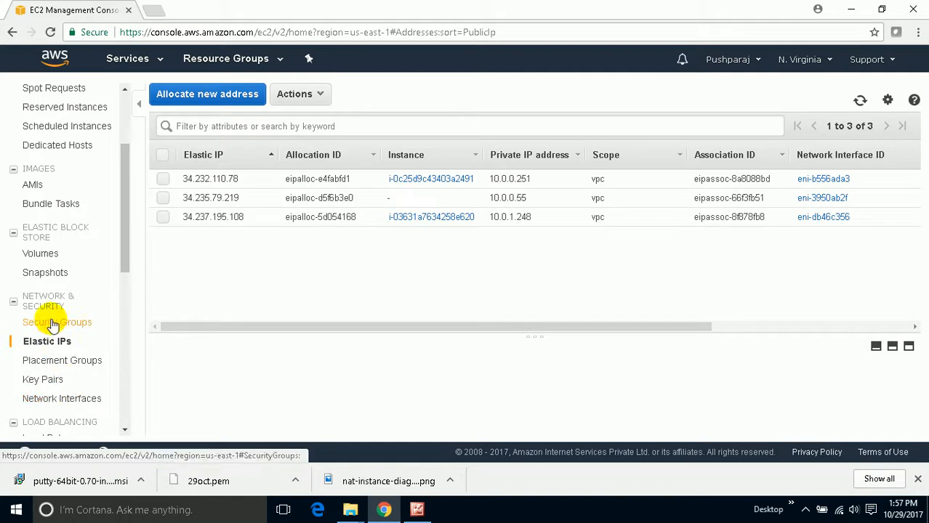
scroll(55, 240, "up", 2)
left_click(43, 204)
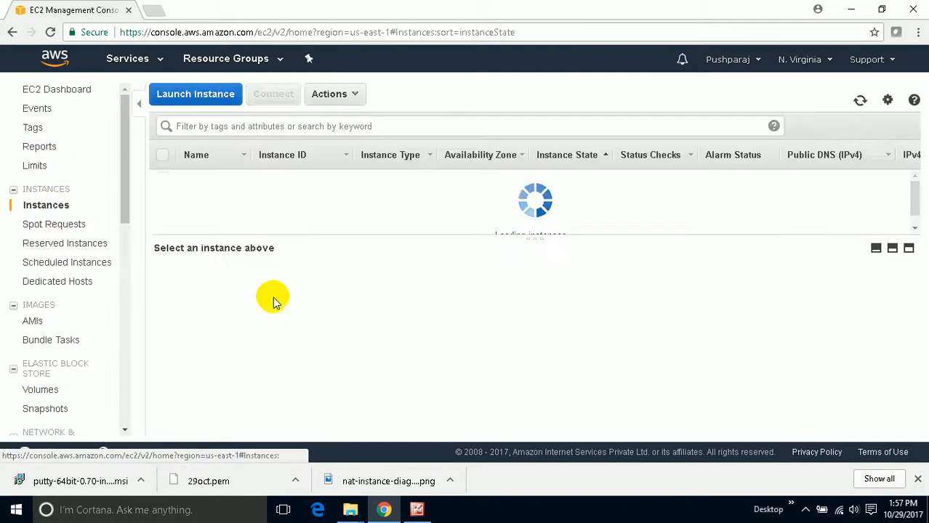
left_click(164, 180)
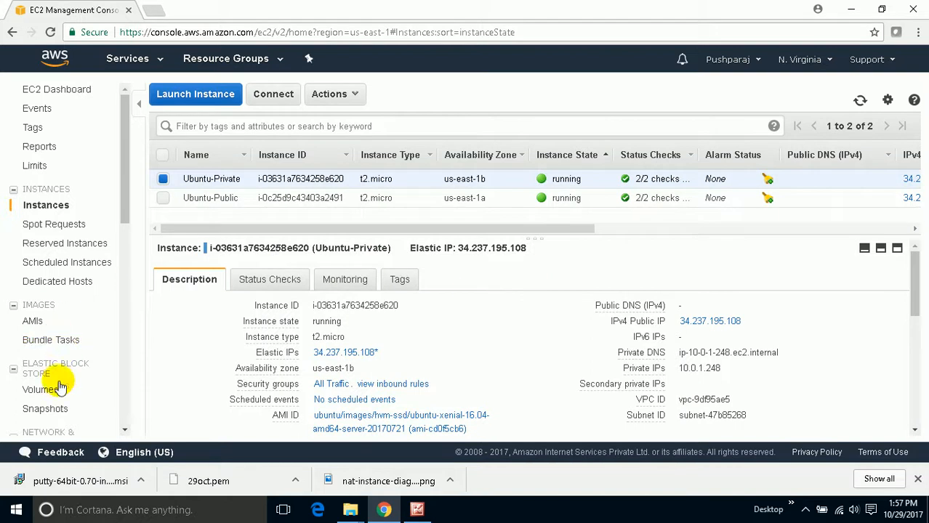
- Disassociate the Elastic IP 34.237.195.108 from the Ubuntu-Private instance and refresh the address list
scroll(67, 383, "down", 2)
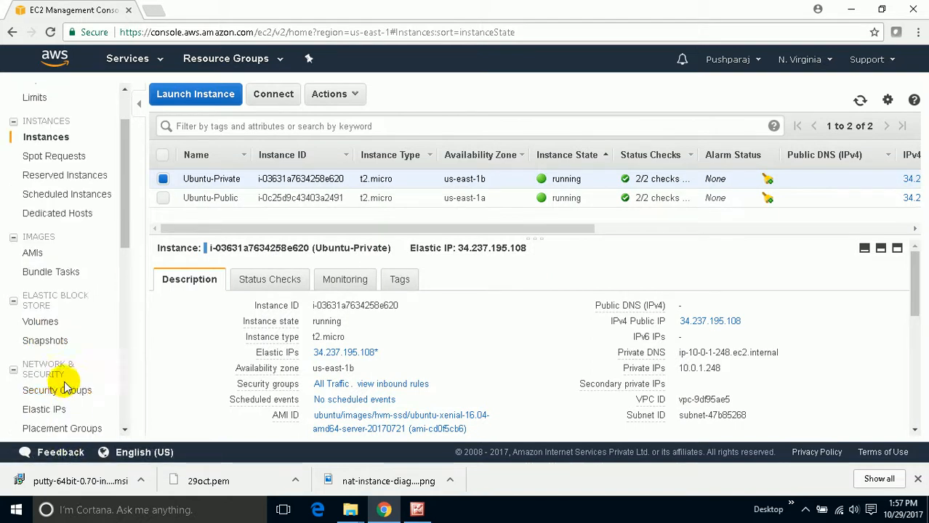
scroll(76, 397, "down", 1)
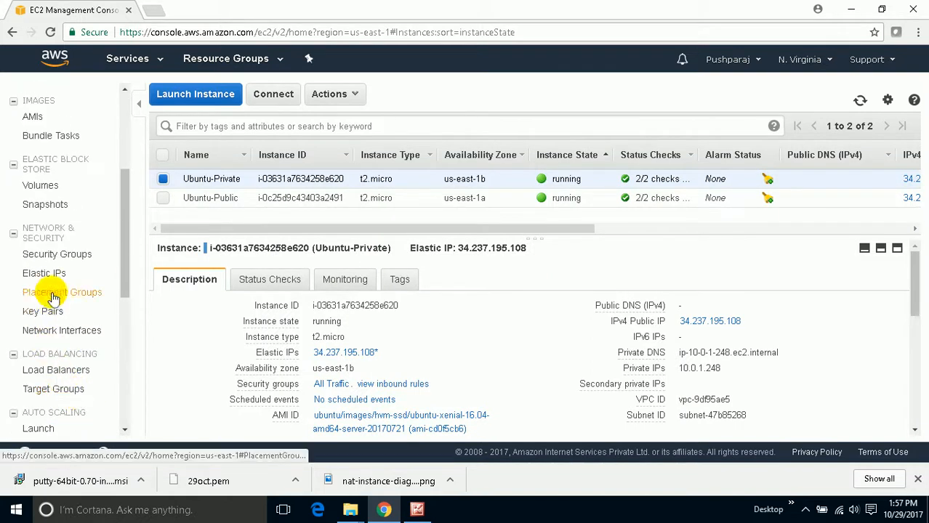
left_click(46, 272)
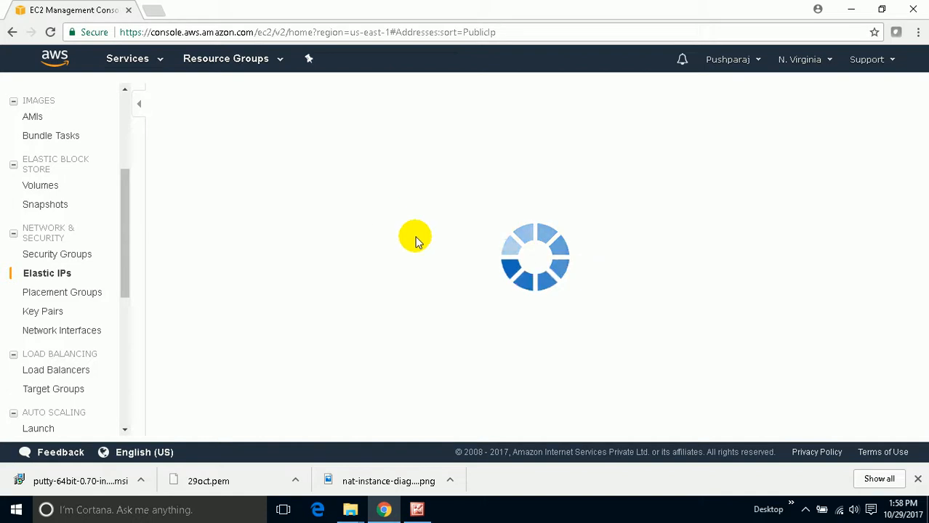
left_click(64, 292)
left_click(57, 279)
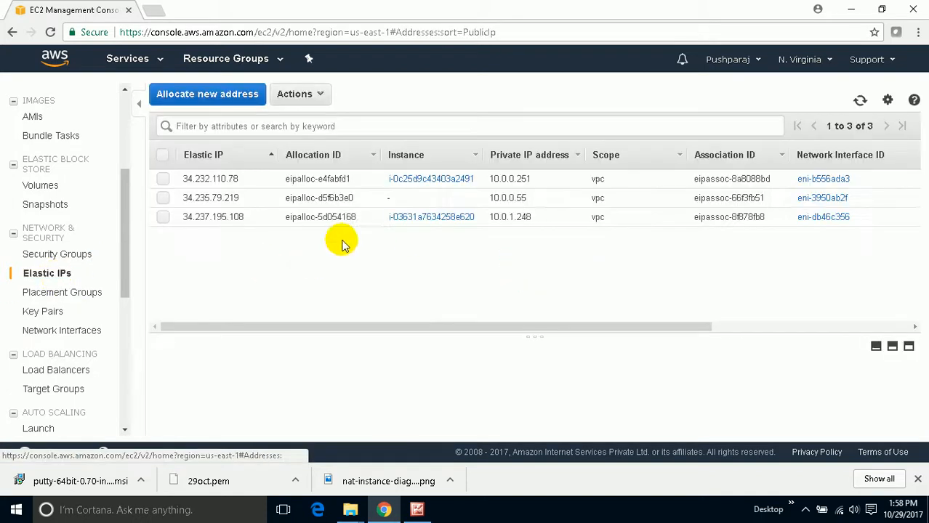
left_click(162, 216)
left_click(314, 93)
left_click(348, 151)
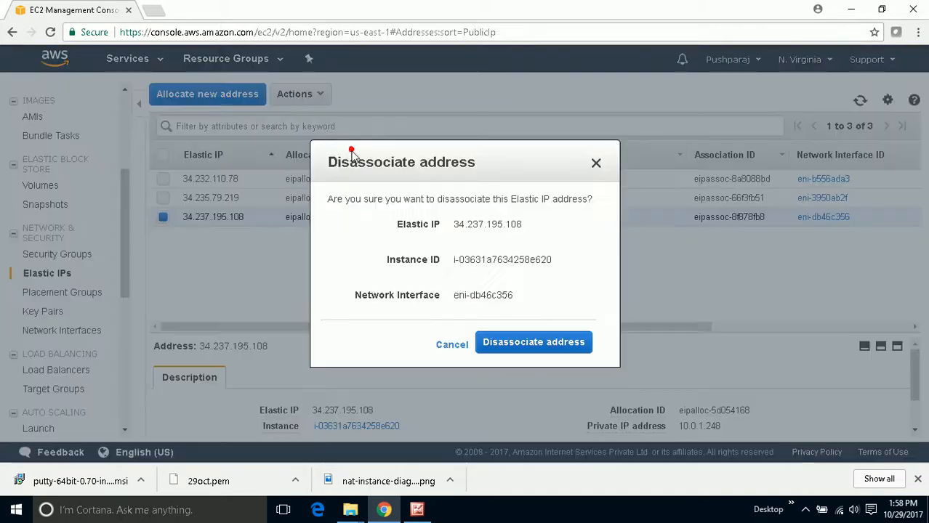
left_click(540, 341)
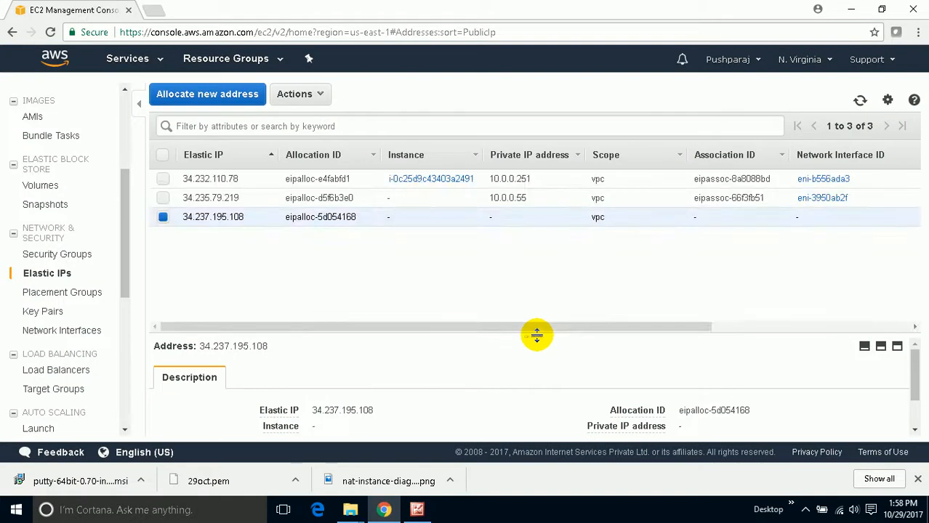
left_click(859, 101)
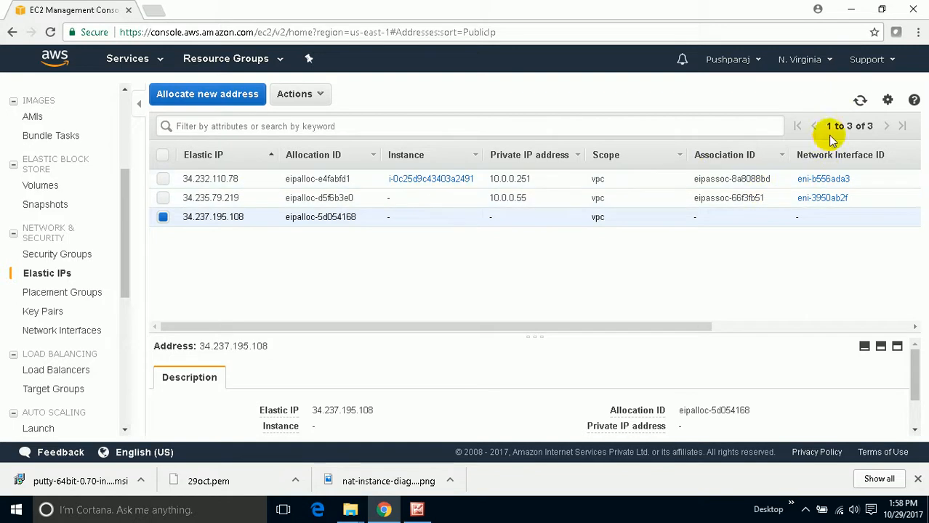
left_click(860, 103)
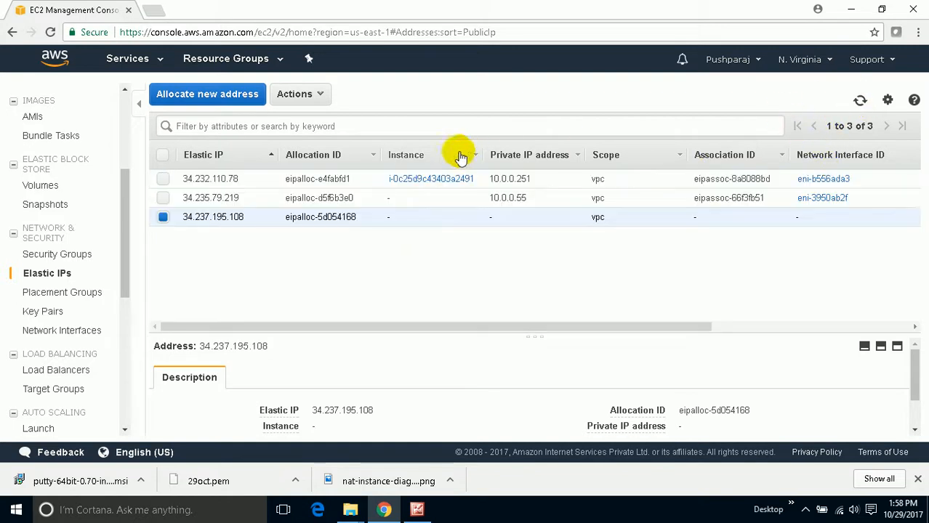
- Release the Elastic IP address 34.237.195.108
left_click(297, 93)
left_click(327, 118)
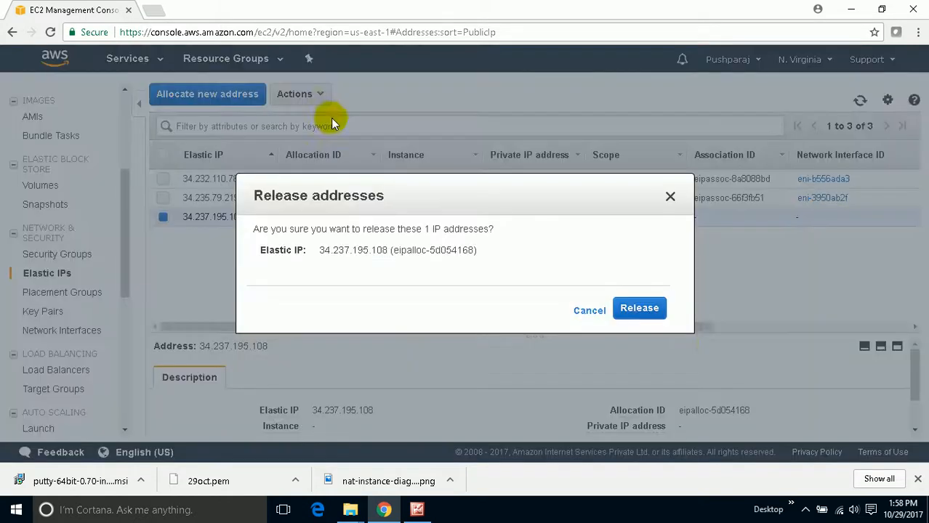
left_click(639, 309)
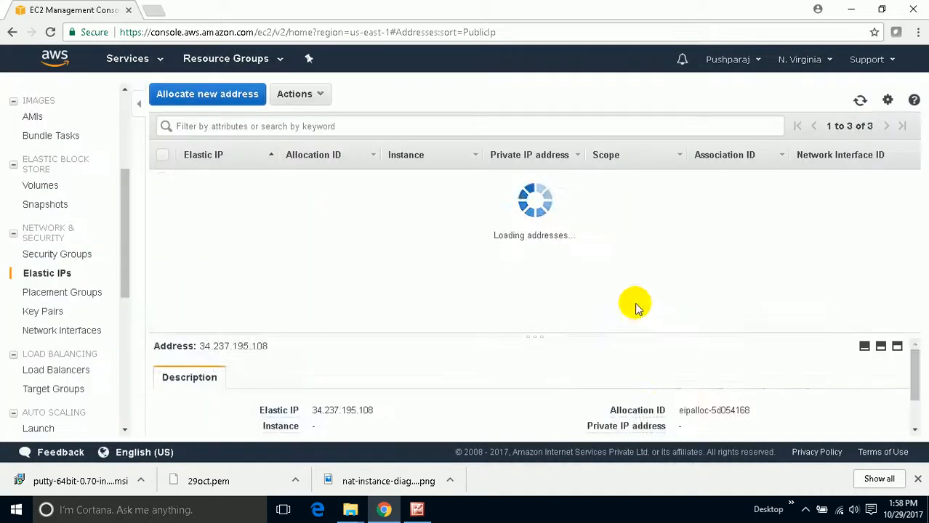
- Check the Ubuntu-Private instance's IP details in the instances list
scroll(35, 212, "up", 3)
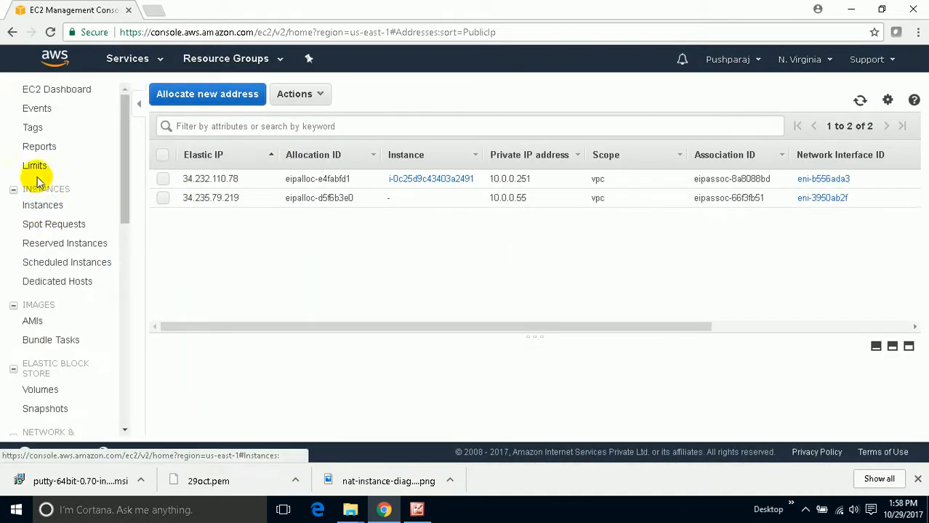
left_click(43, 205)
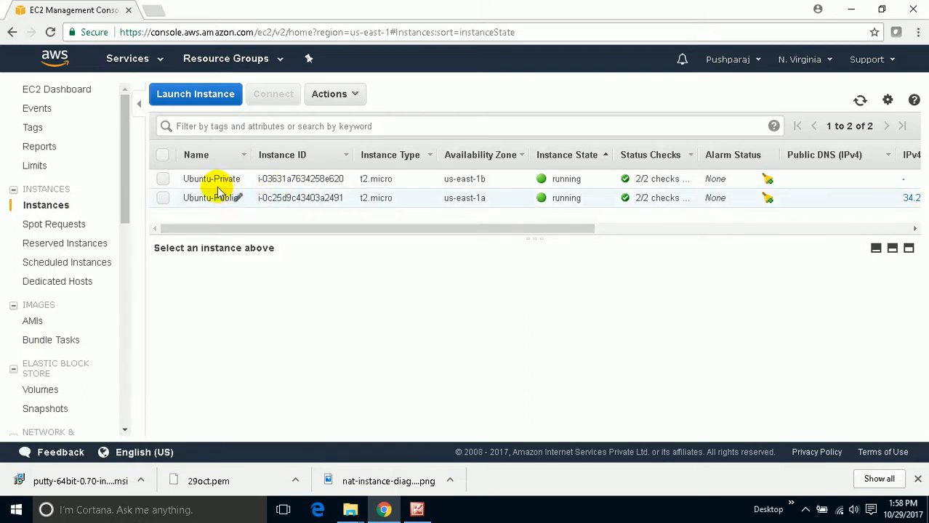
left_click(162, 179)
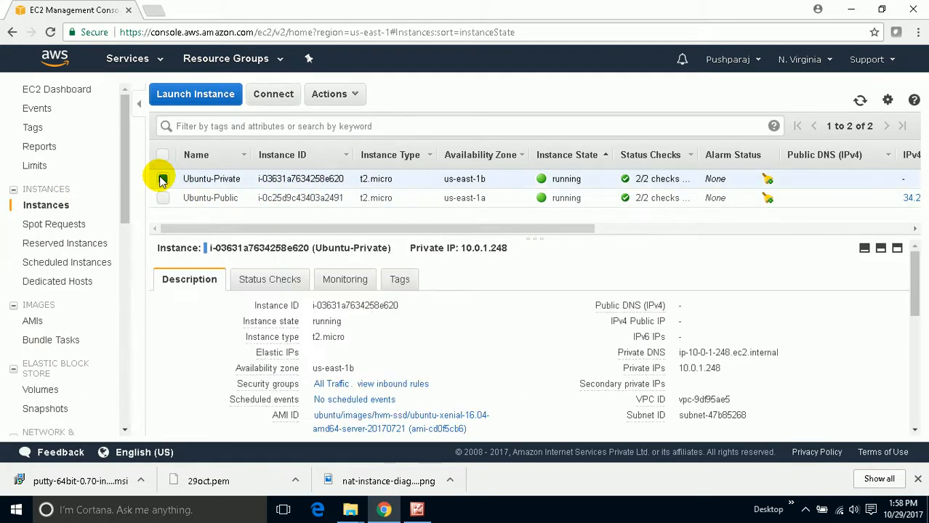
mouse_move(296, 322)
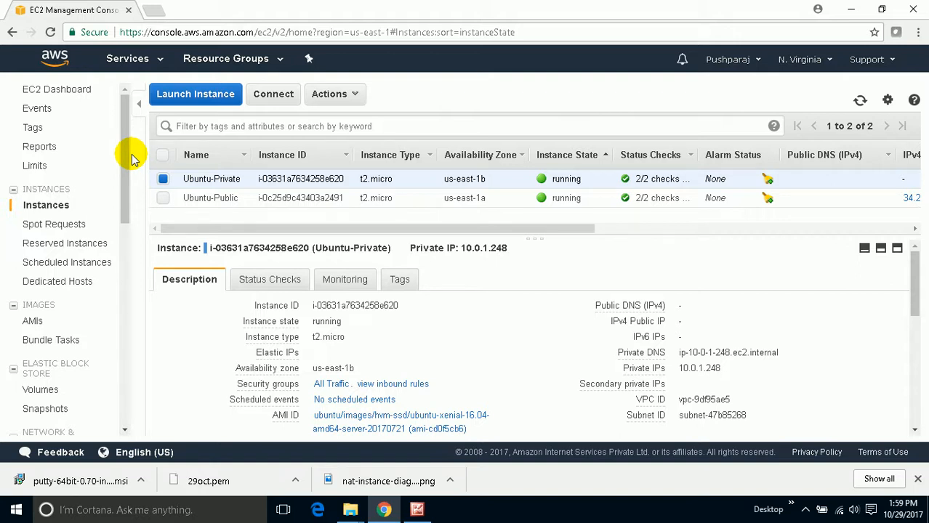
- Open the subnet list in the VPC service and start creating another subnet in My_vpc
left_click(145, 60)
scroll(223, 378, "down", 2)
left_click(218, 369)
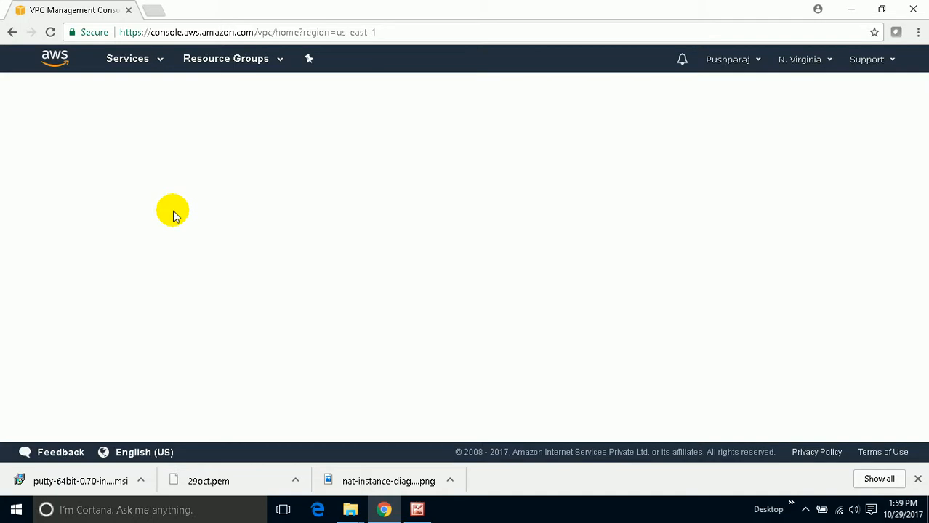
left_click(45, 234)
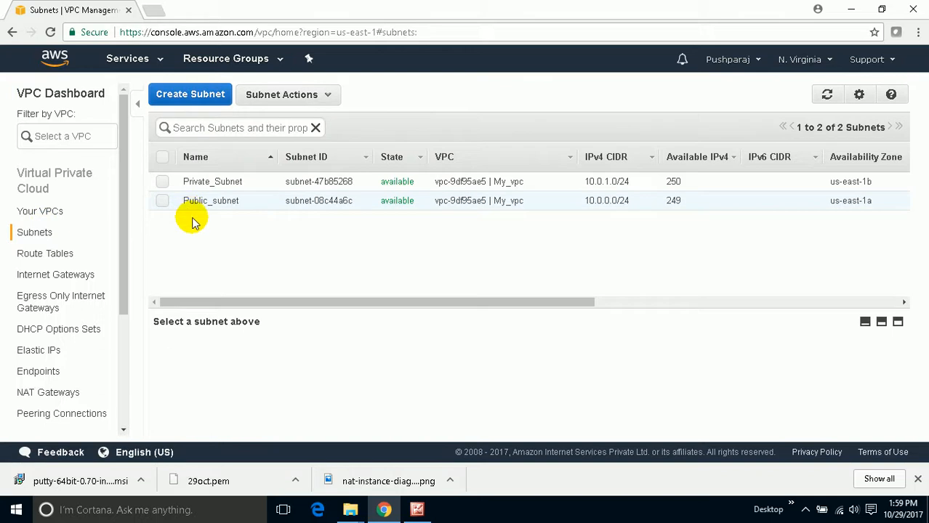
left_click(192, 94)
left_click(409, 214)
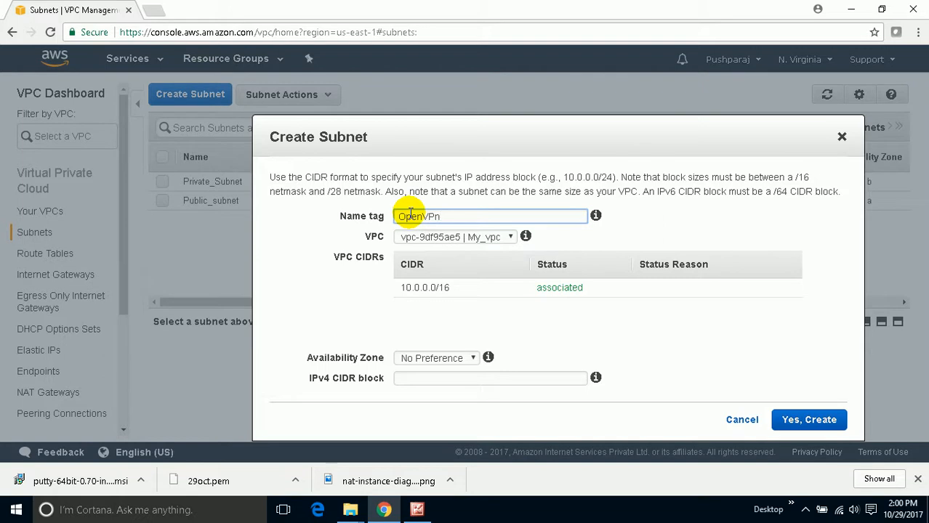
- Create the OpenVPn subnet in My_vpc with availability zone us-east-1c and IPv4 CIDR block 10.0.2.0/24
left_click(445, 358)
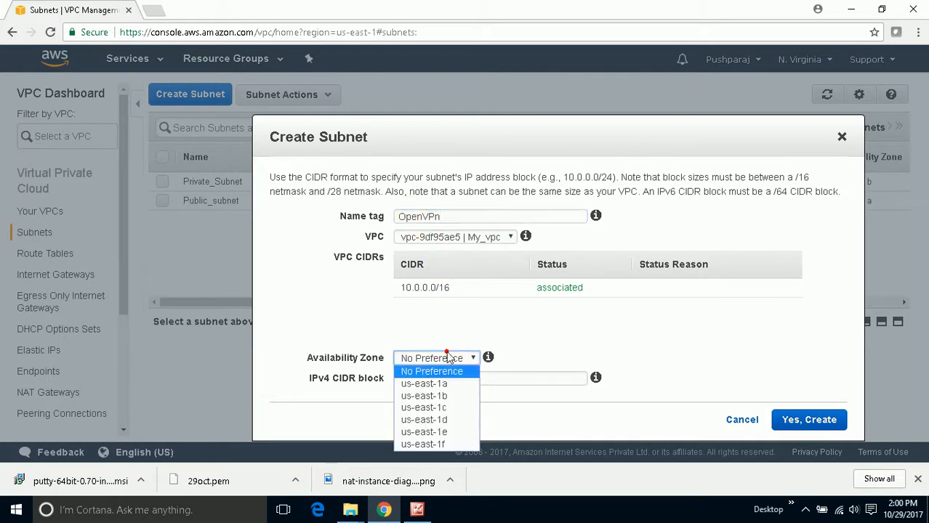
left_click(457, 407)
left_click(441, 377)
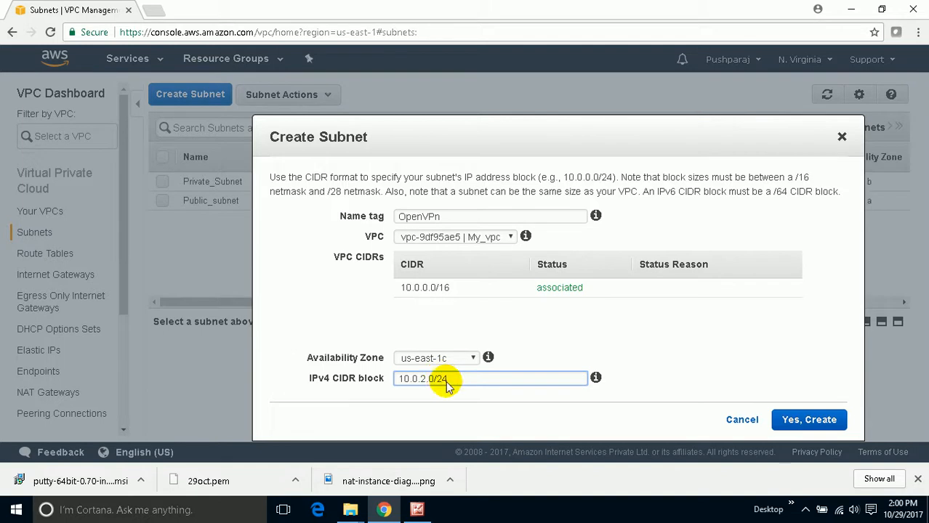
left_click(797, 420)
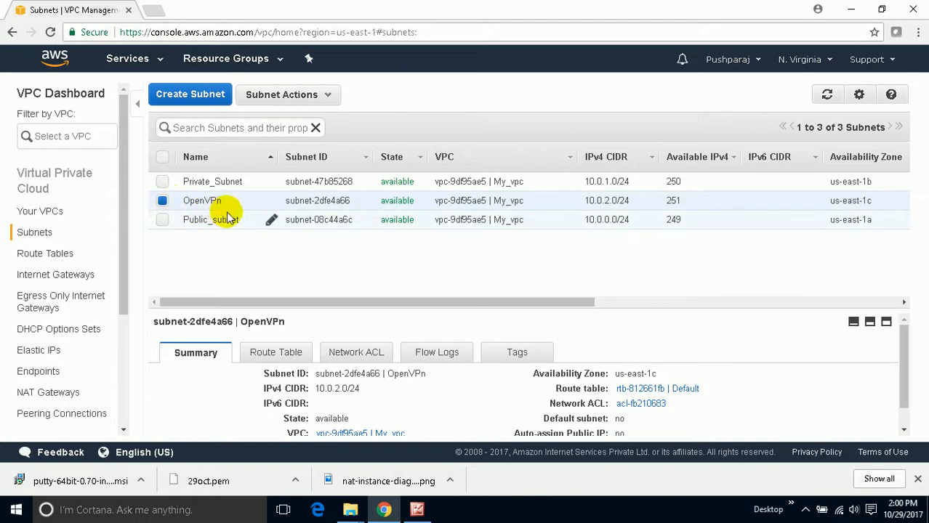
left_click_drag(229, 201, 184, 194)
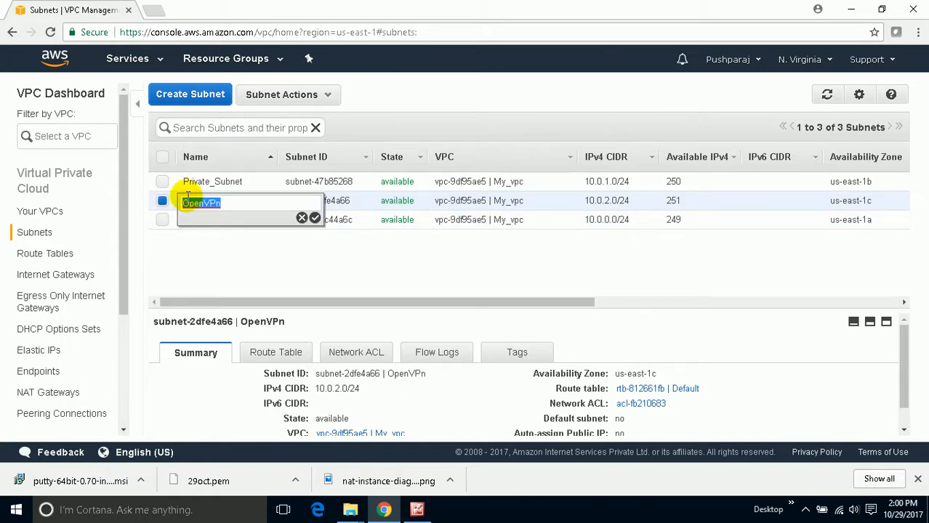
left_click(215, 248)
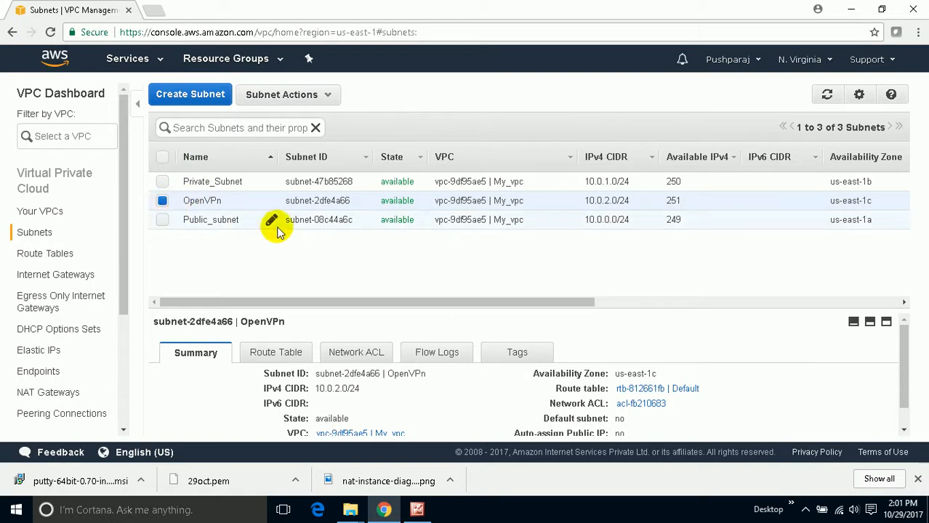
- Associate the OpenVPn subnet with the Public-RouteTable route table and save the association
left_click(60, 255)
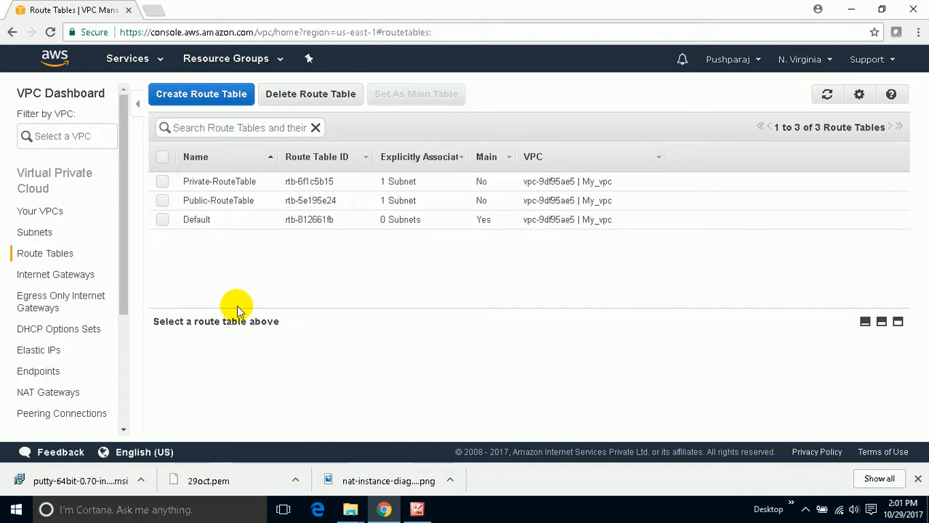
left_click(162, 201)
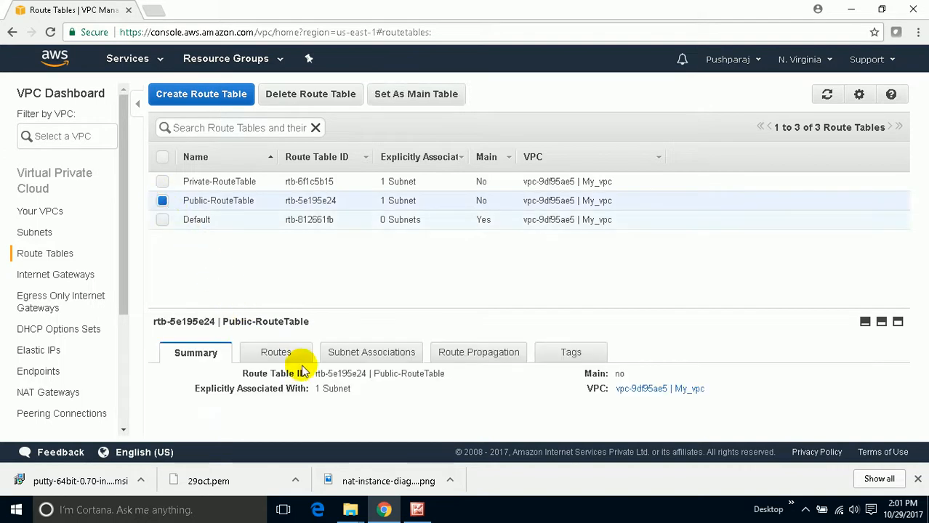
left_click(371, 353)
scroll(270, 348, "down", 2)
scroll(211, 359, "up", 2)
left_click(169, 375)
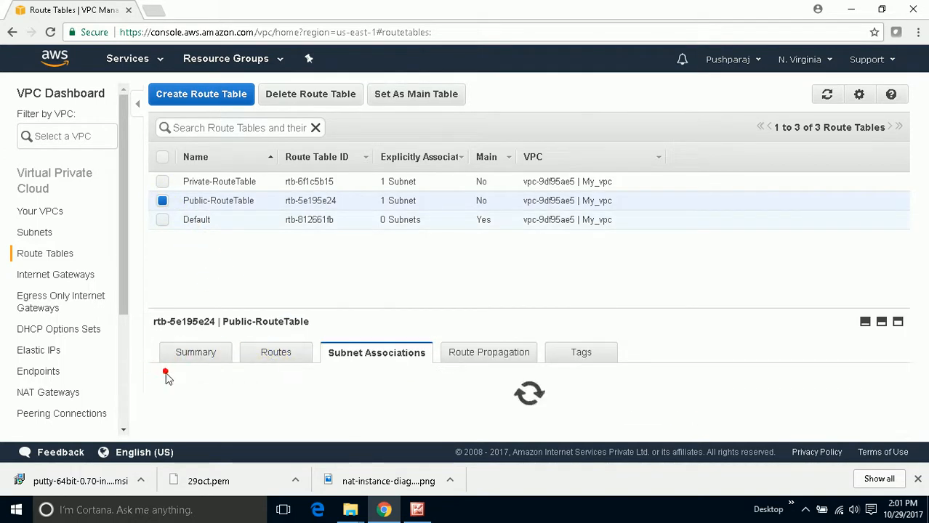
scroll(218, 396, "down", 1)
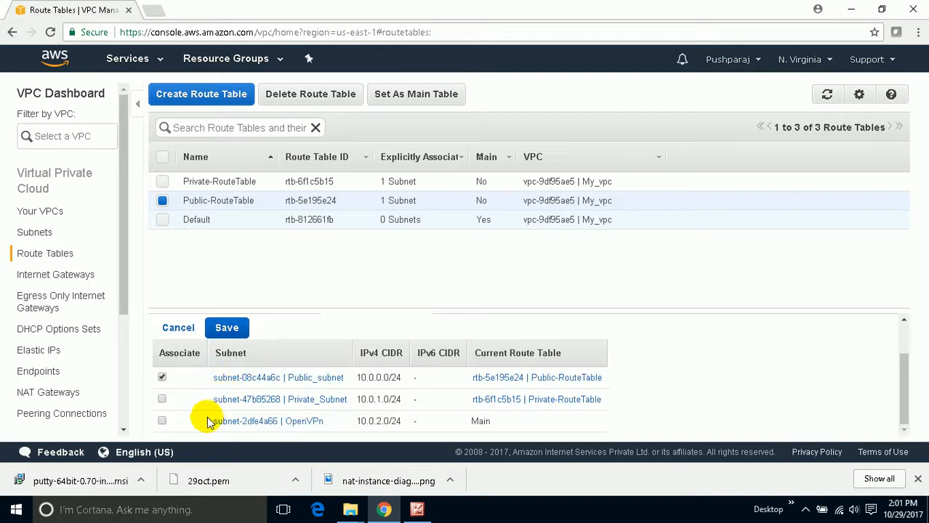
left_click(161, 420)
left_click(226, 330)
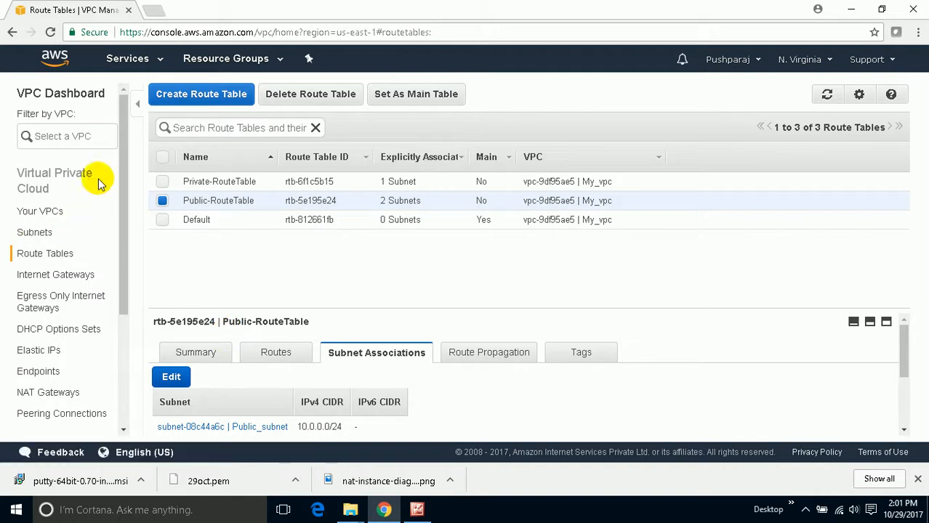
- Open the running instances in the EC2 service and start launching a new instance
left_click(128, 58)
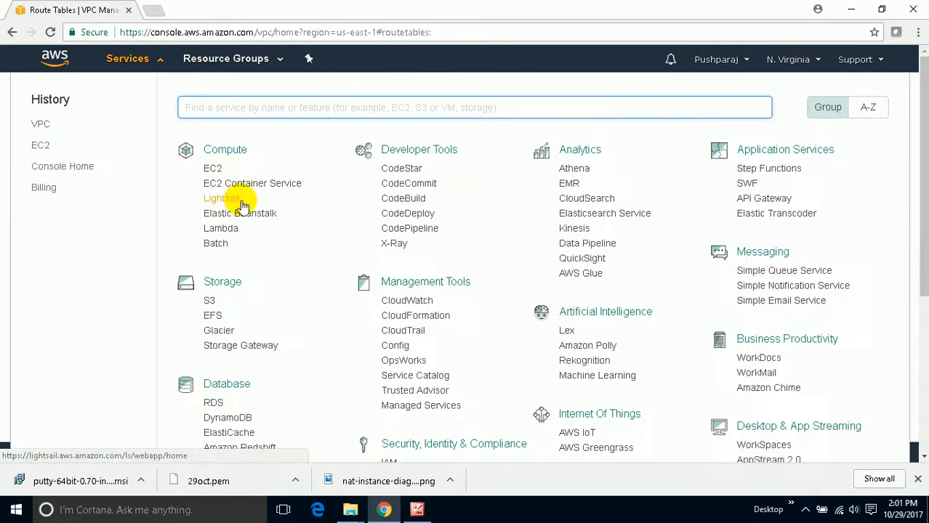
left_click(210, 175)
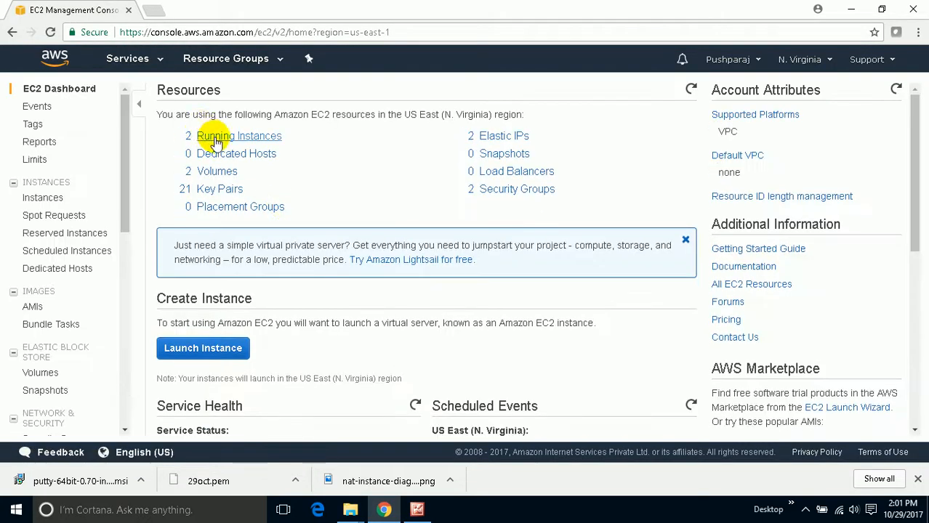
left_click(213, 138)
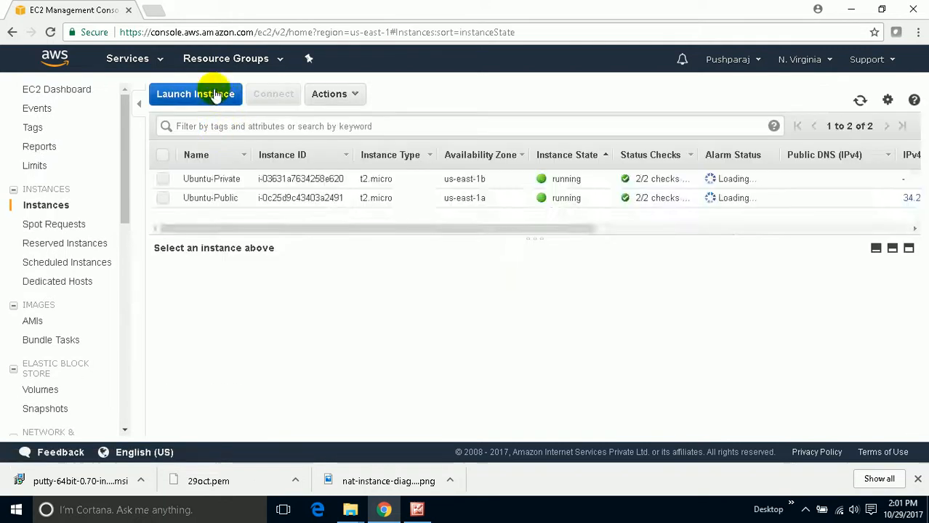
left_click(215, 96)
scroll(309, 282, "down", 1)
scroll(309, 281, "down", 5)
scroll(306, 277, "up", 6)
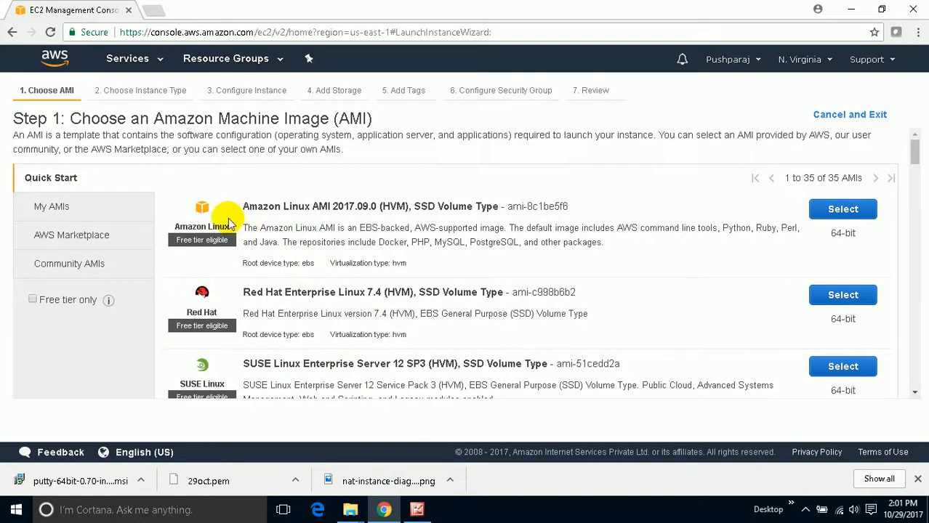
- Search the AWS Marketplace machine images for openvpn
left_click(81, 234)
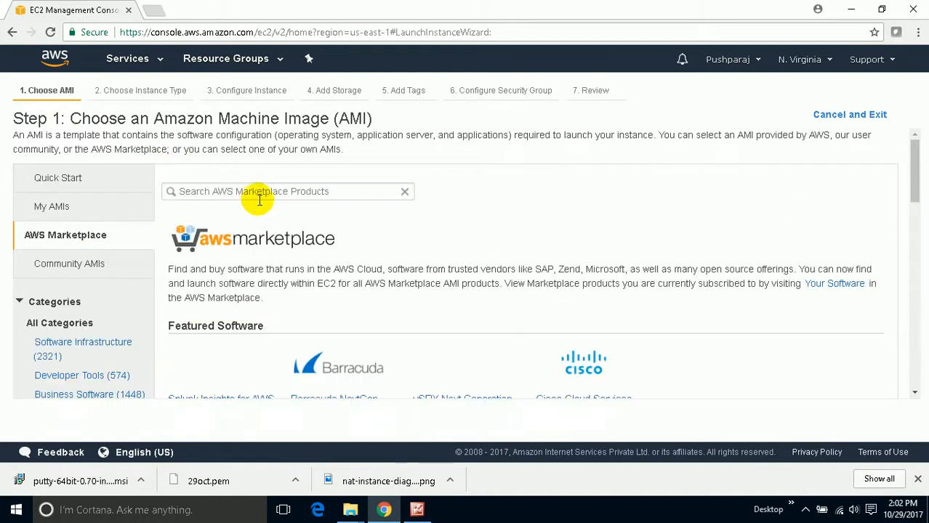
left_click(259, 191)
type("ope")
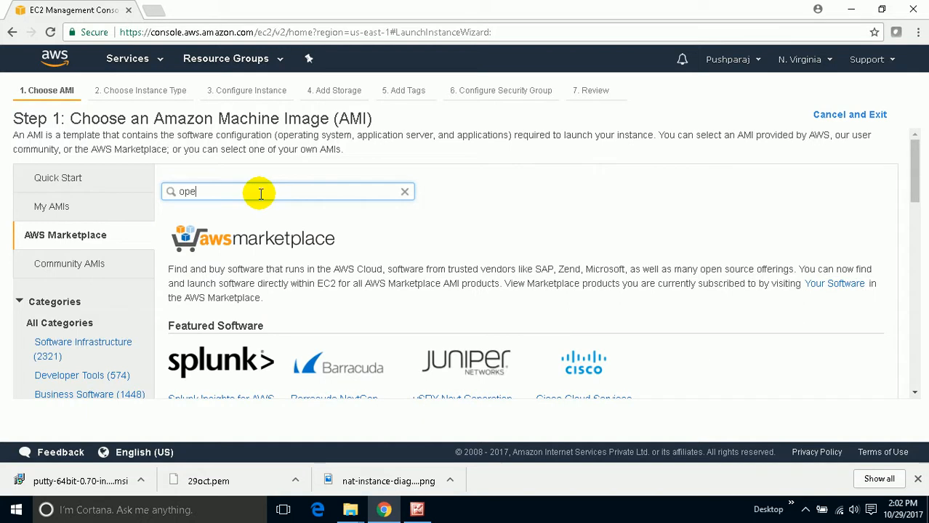
type("n vpn")
key("Return")
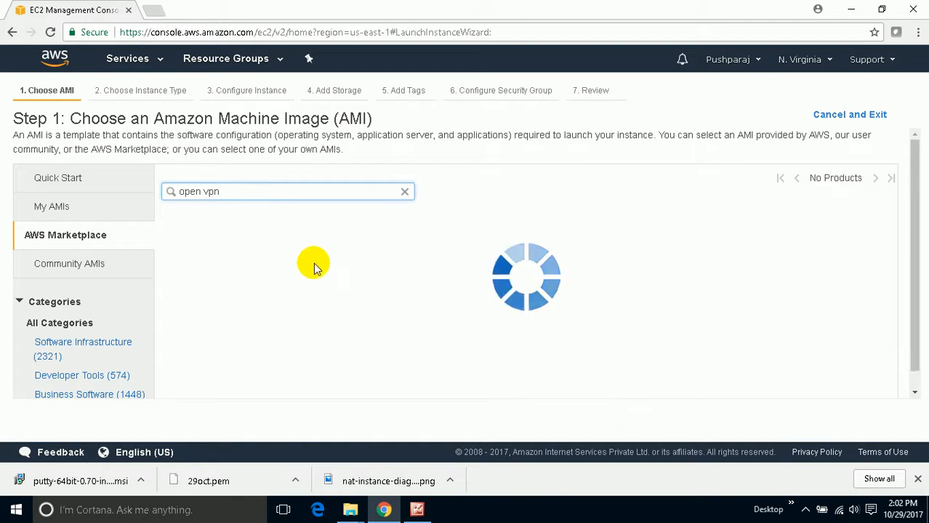
double_click(202, 191)
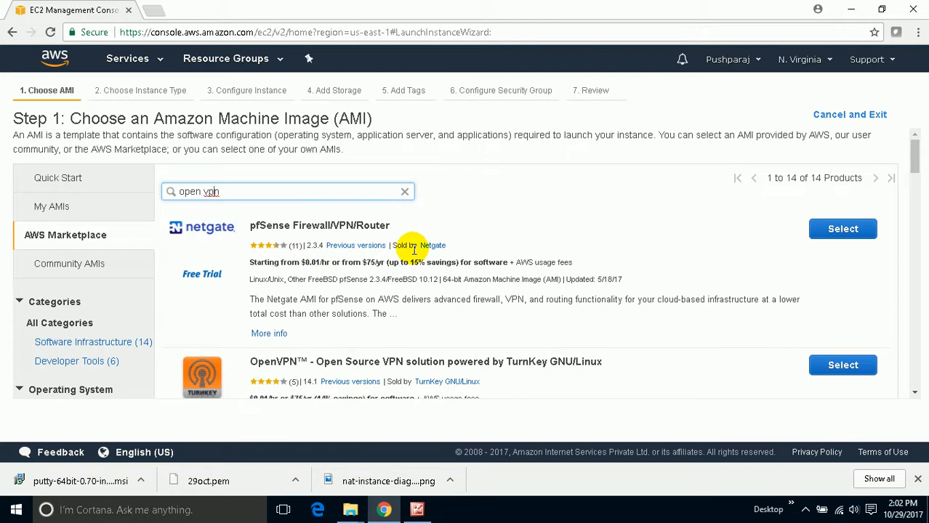
key("Return")
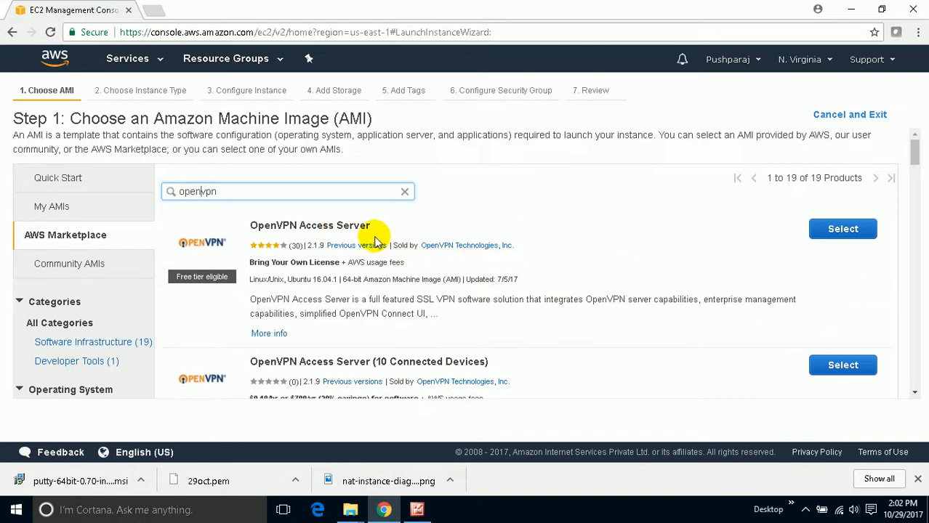
- Choose the OpenVPN Access Server image with the t2.micro instance type and continue to the instance details
left_click(819, 232)
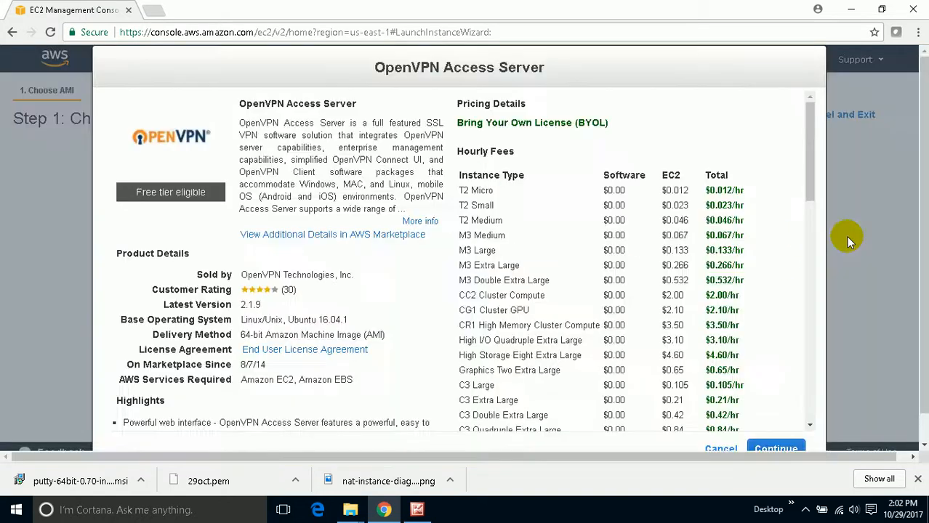
scroll(824, 337, "down", 1)
left_click(777, 416)
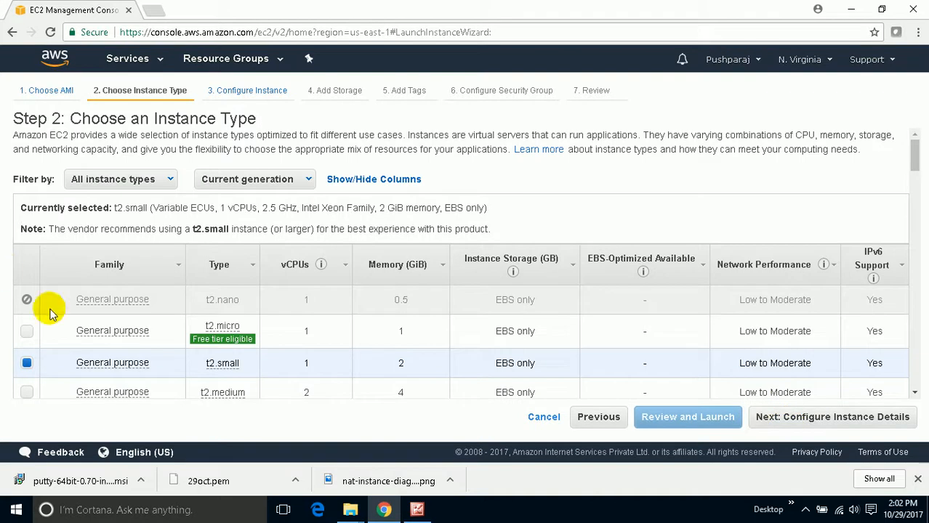
left_click(29, 331)
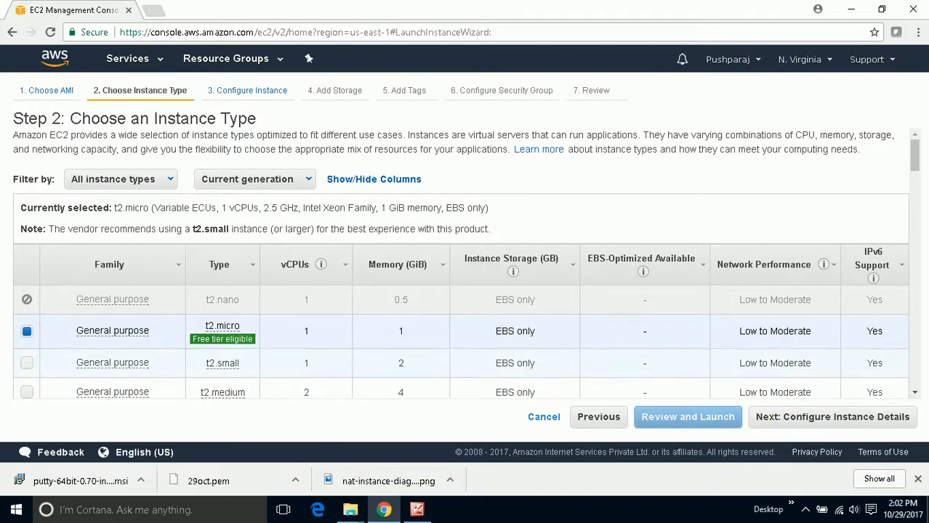
left_click(832, 419)
left_click(836, 426)
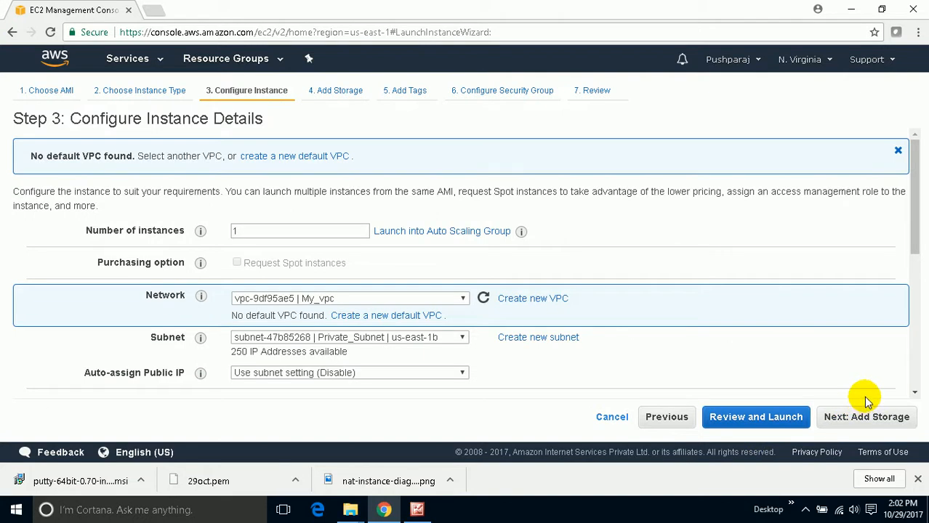
left_click(804, 508)
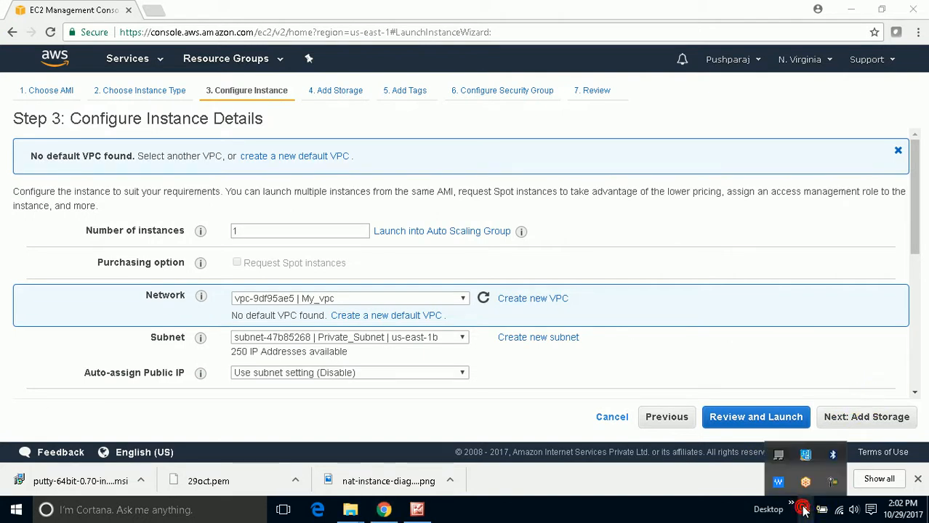
left_click(834, 483)
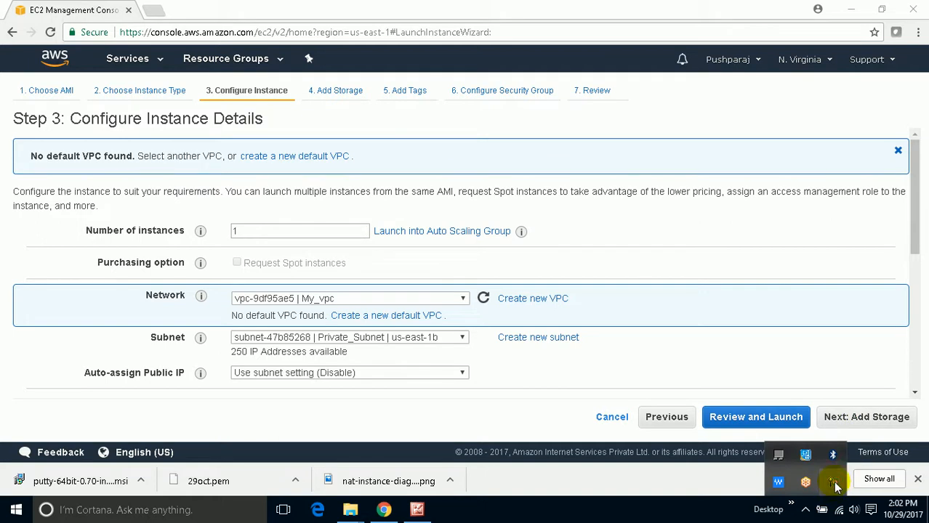
double_click(835, 485)
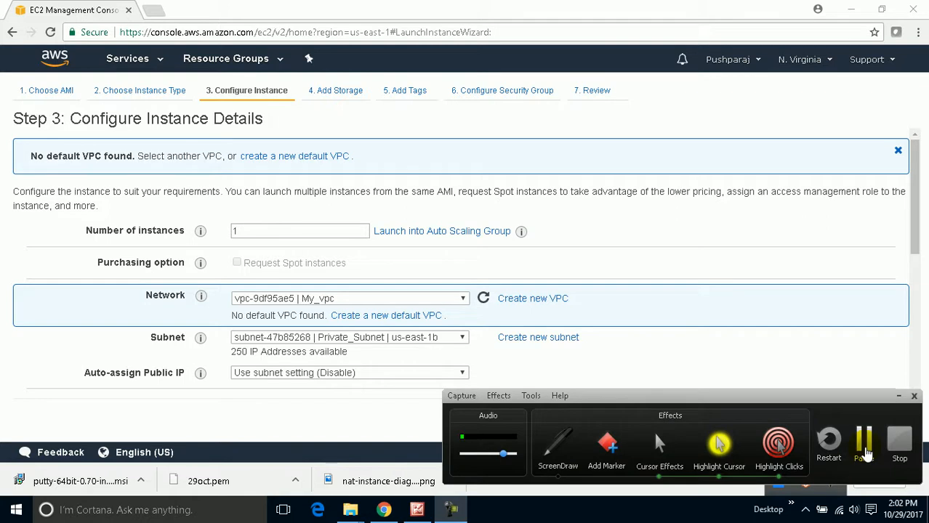
left_click(865, 452)
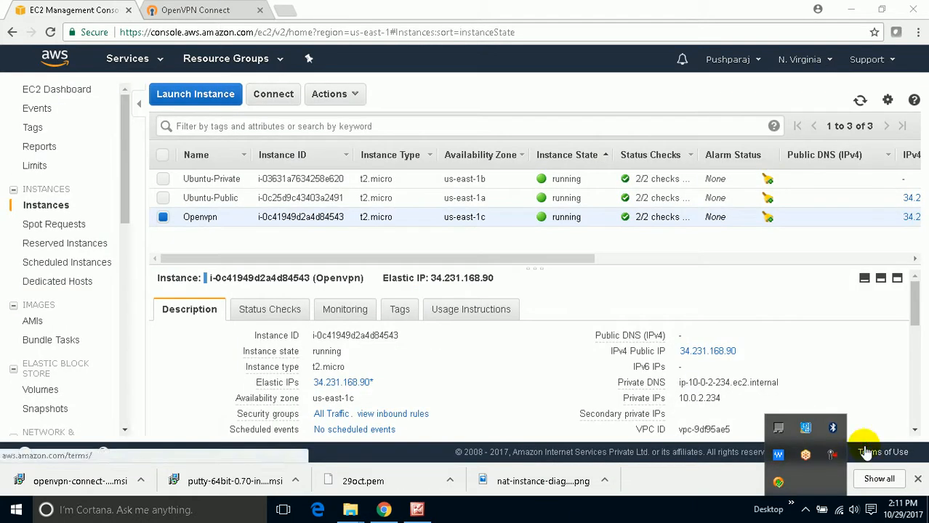
left_click(707, 507)
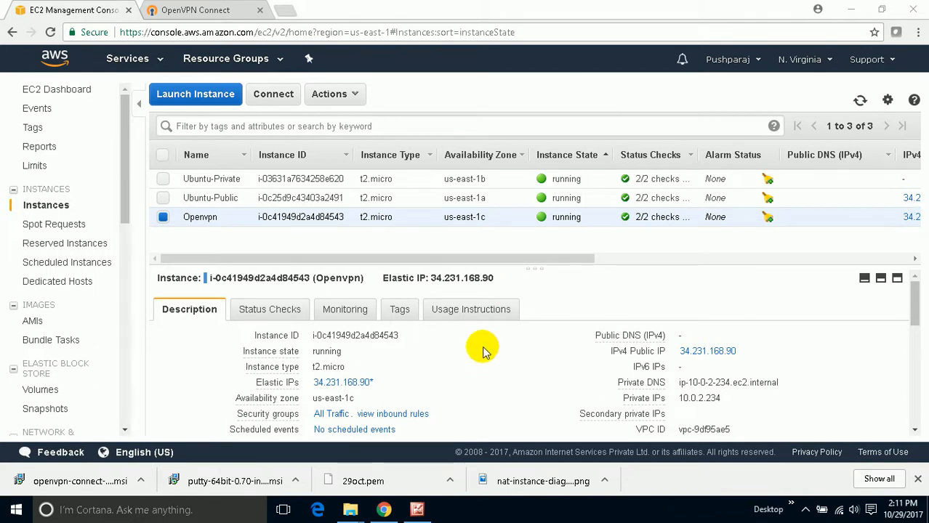
- Check the VPN connection status on the OpenVPN Connect page and in the OpenVPN client's status
left_click(192, 10)
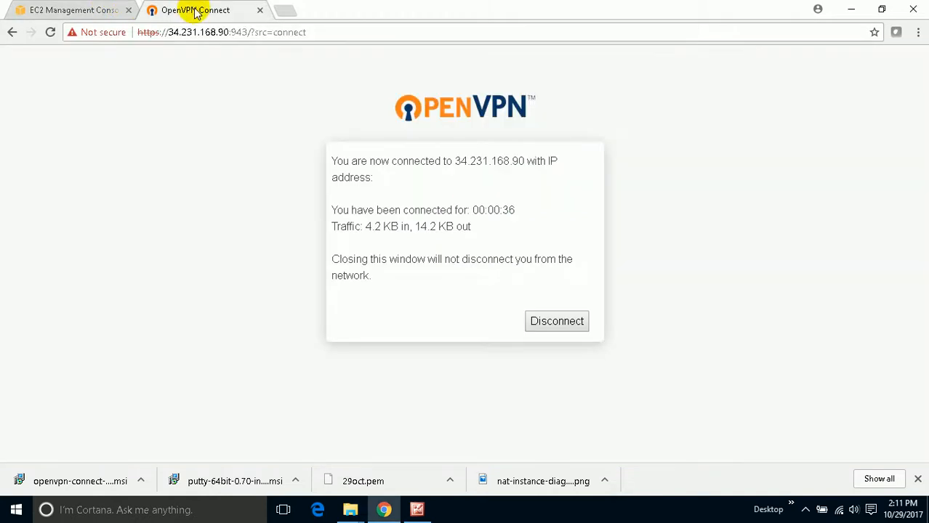
left_click(791, 509)
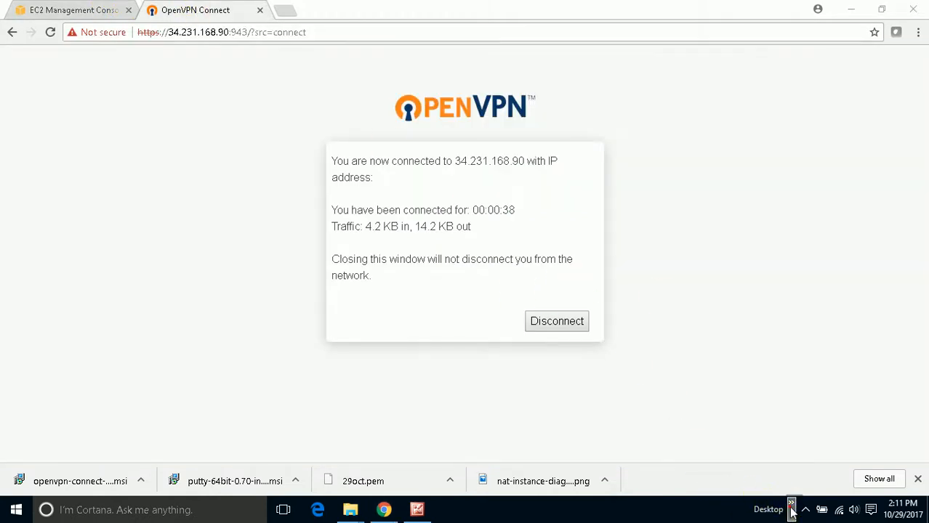
left_click(806, 510)
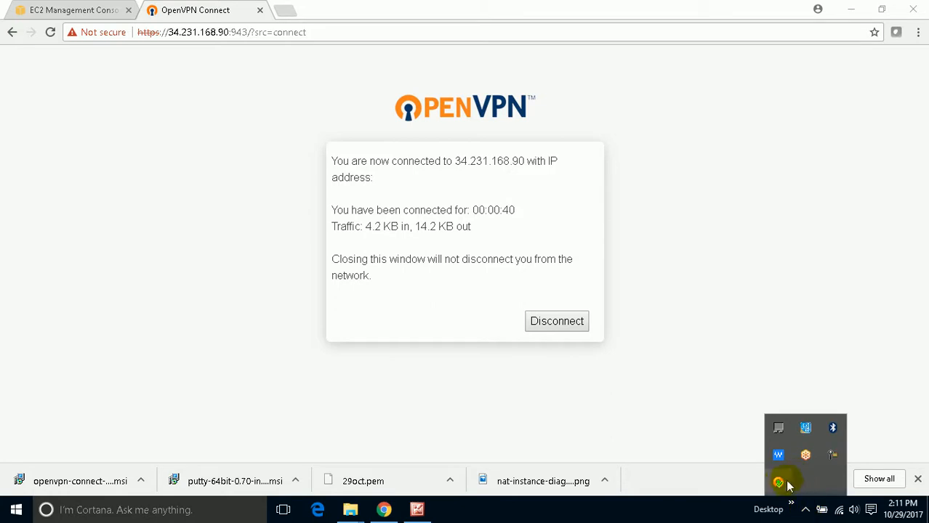
mouse_move(780, 486)
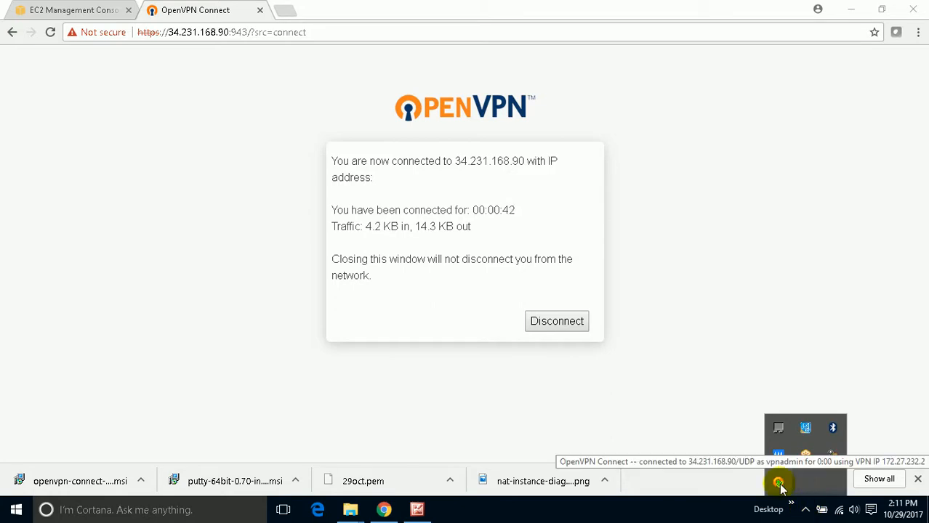
- Select only the Ubuntu-Public instance in the EC2 console and copy its private IP address
left_click(59, 9)
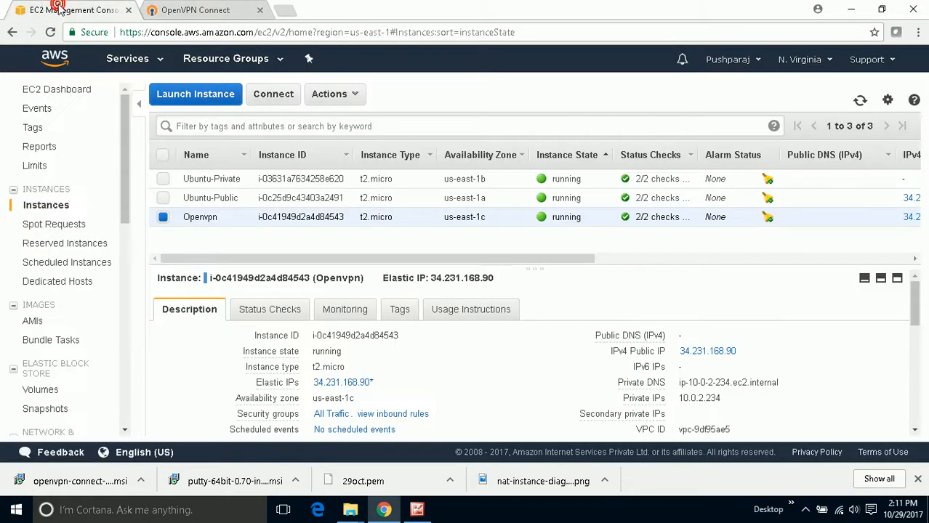
left_click(161, 199)
left_click(163, 217)
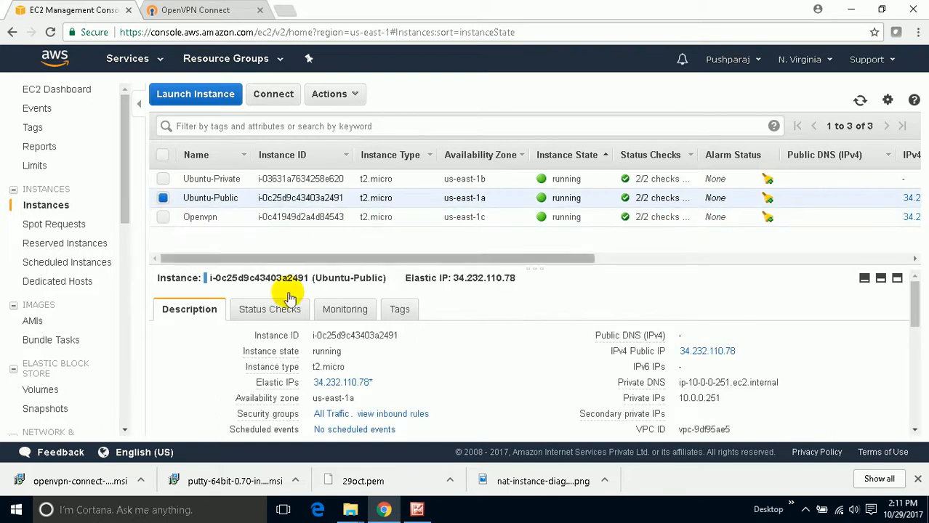
left_click_drag(721, 399, 682, 399)
right_click(681, 400)
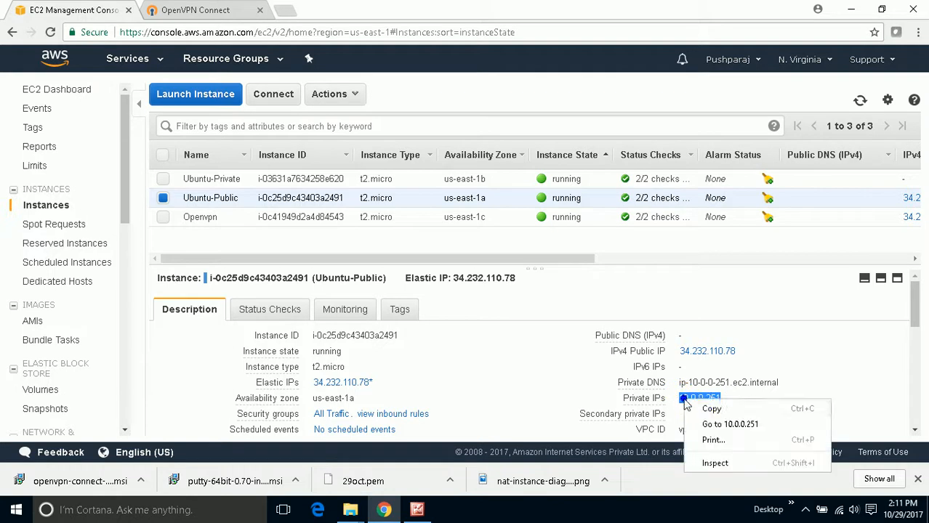
left_click(701, 409)
- Open a Windows command prompt, ping 10.0.0.251 beside the instance list, and stop the ping after a few replies
key("super+r")
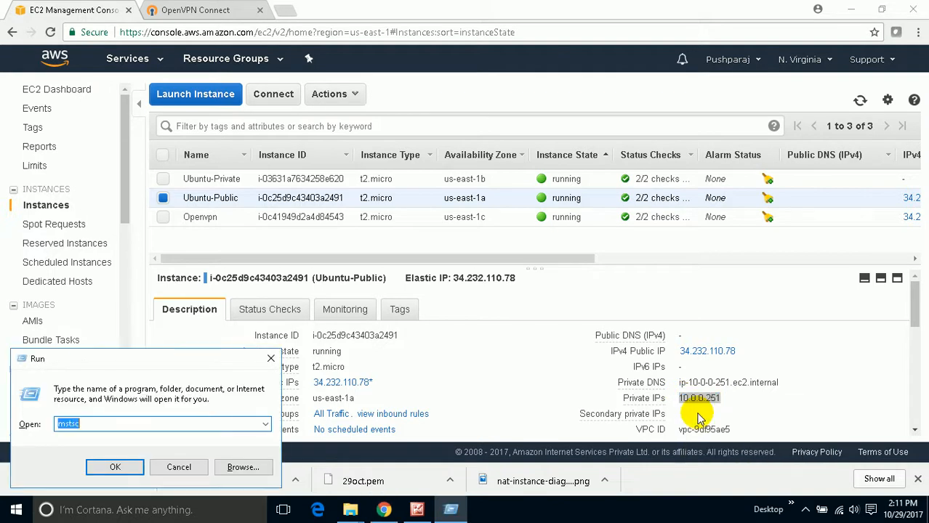
type("cmd")
key("Return")
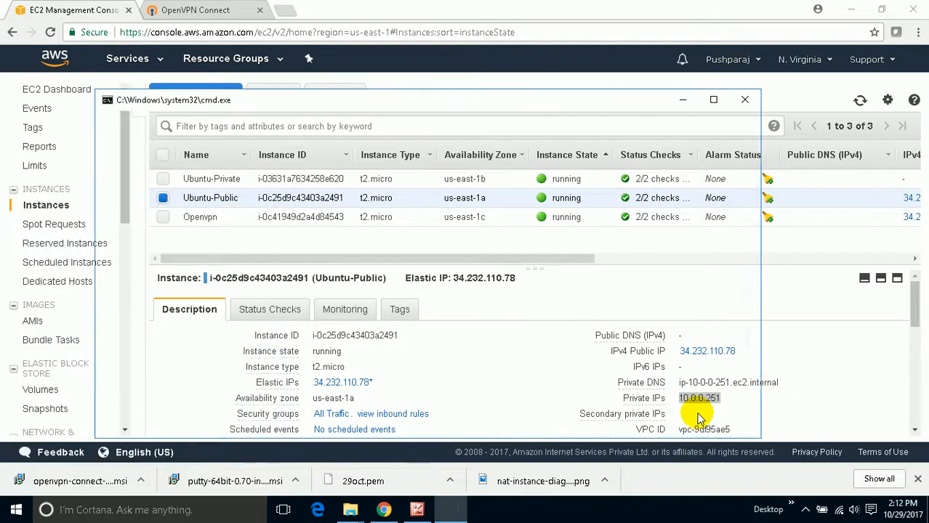
type("ping 10.0.0.251")
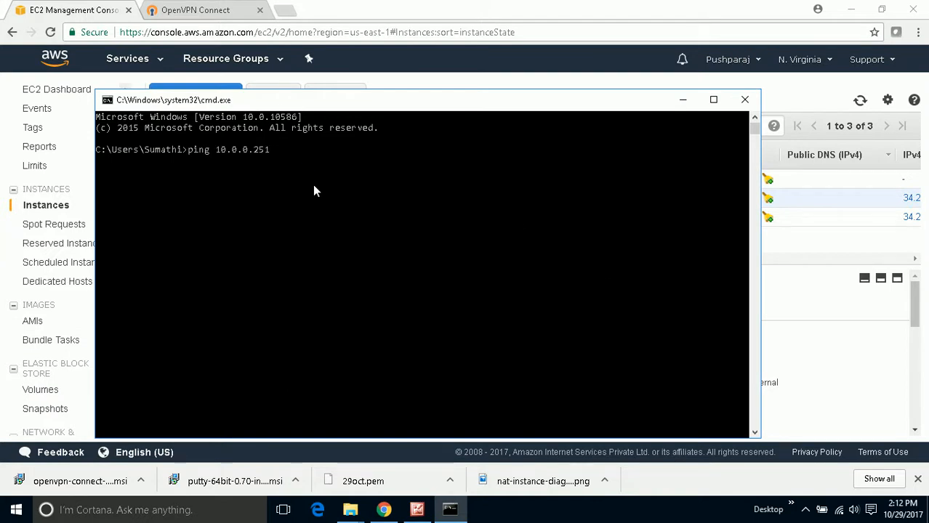
left_click_drag(316, 102, 667, 203)
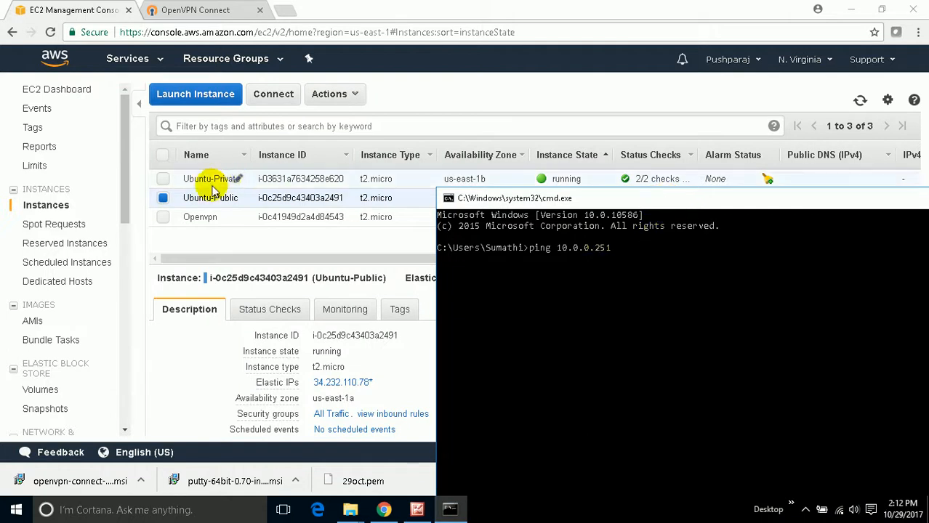
key("Return")
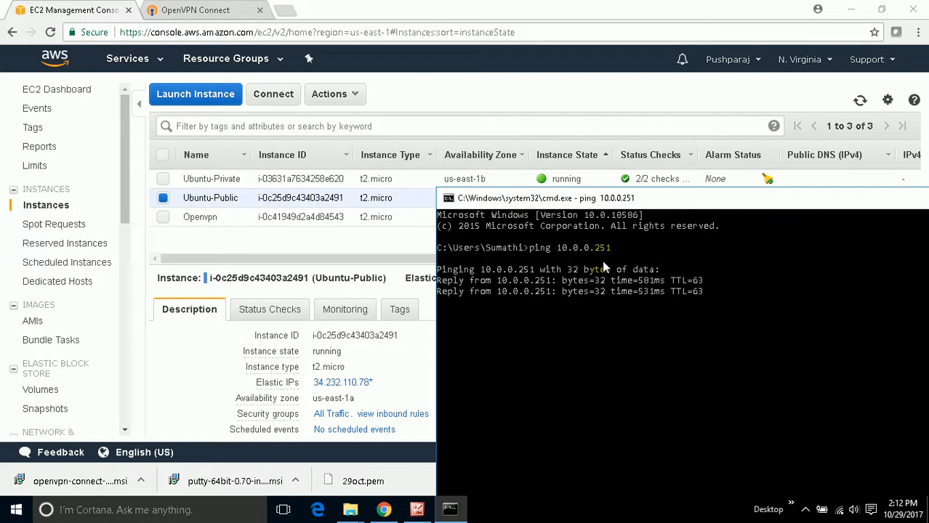
key("ctrl+c")
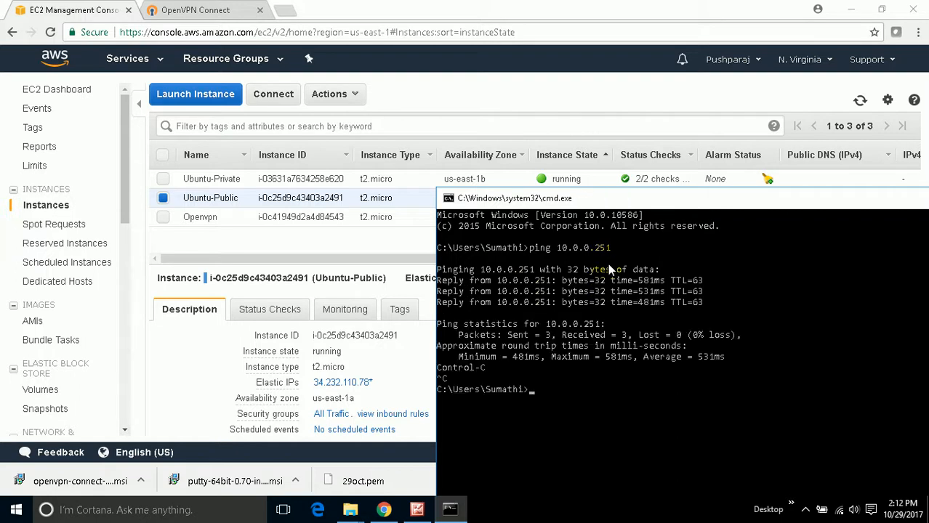
- Recall the previous ping command, copy the private IP of only the Ubuntu-Private instance, and return to the command prompt
key("Up")
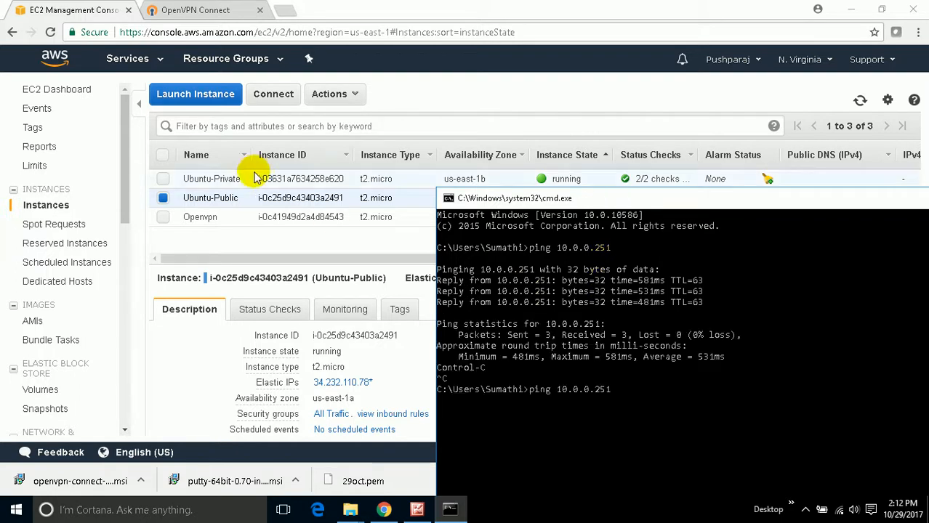
left_click(163, 198)
left_click(164, 178)
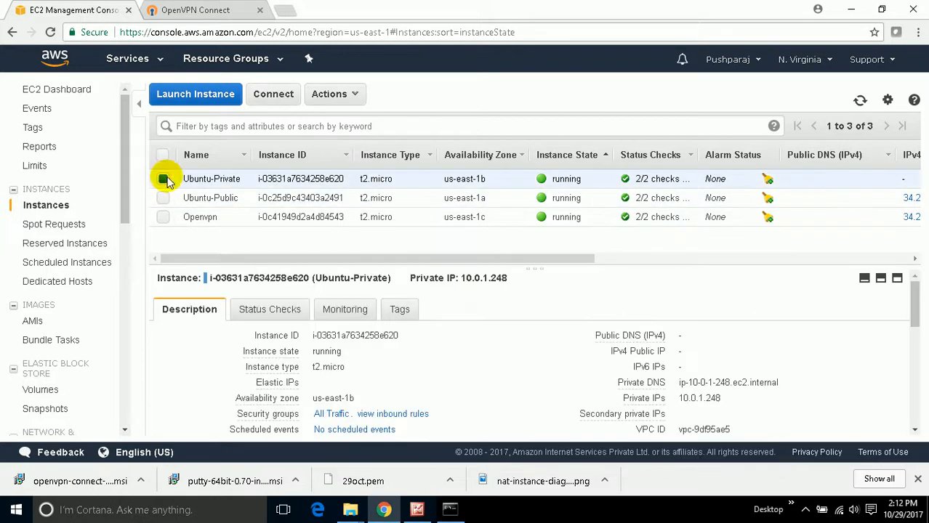
left_click_drag(507, 277, 462, 277)
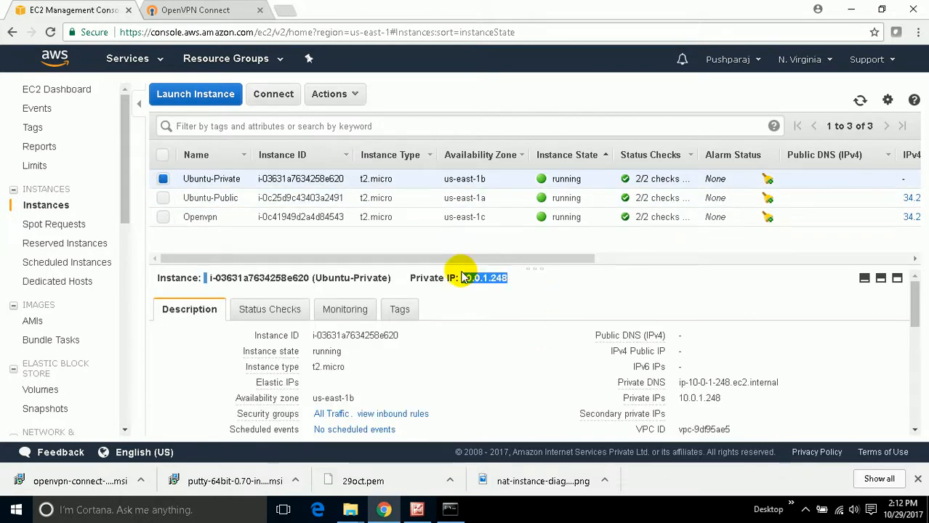
right_click(469, 279)
left_click(476, 285)
left_click(457, 498)
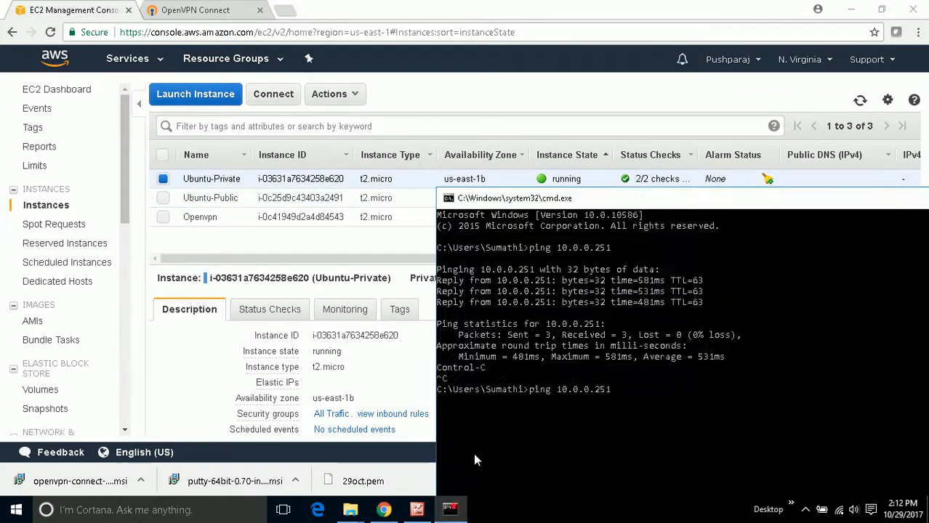
- Change the recalled command's address to 10.0.1.248, run the ping, and minimize the command prompt
key("BackSpace")
key("BackSpace")
key("BackSpace")
key("BackSpace")
key("BackSpace")
key("BackSpace")
key("BackSpace")
key("BackSpace")
key("BackSpace")
key("BackSpace")
type("10.0.1.248")
key("Return")
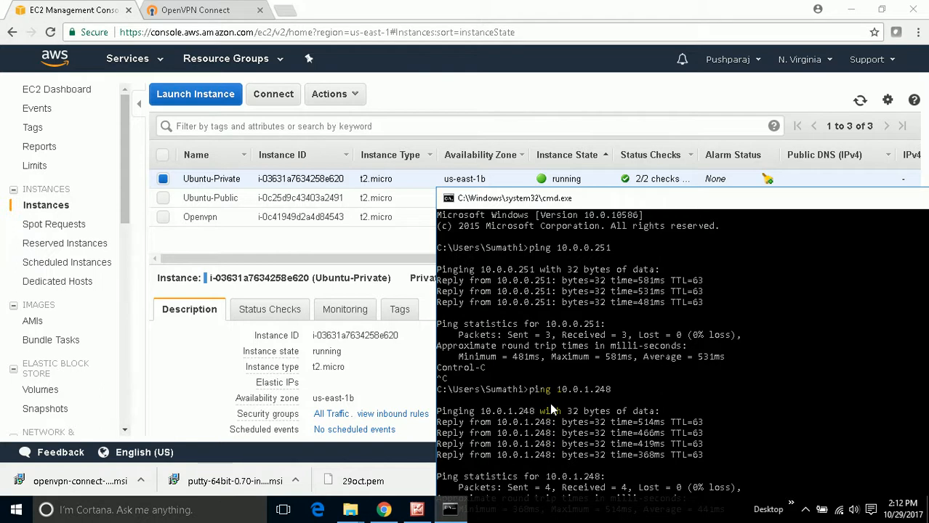
left_click_drag(632, 194, 397, 245)
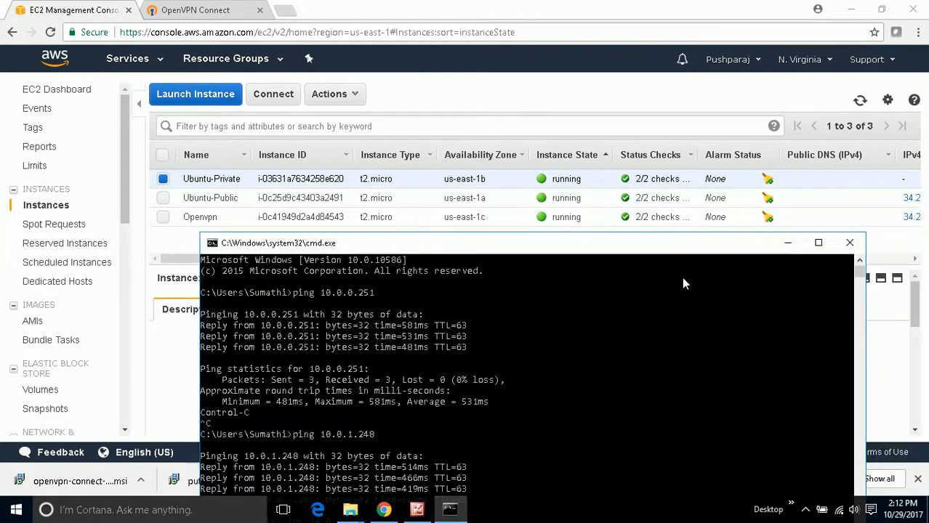
left_click(788, 244)
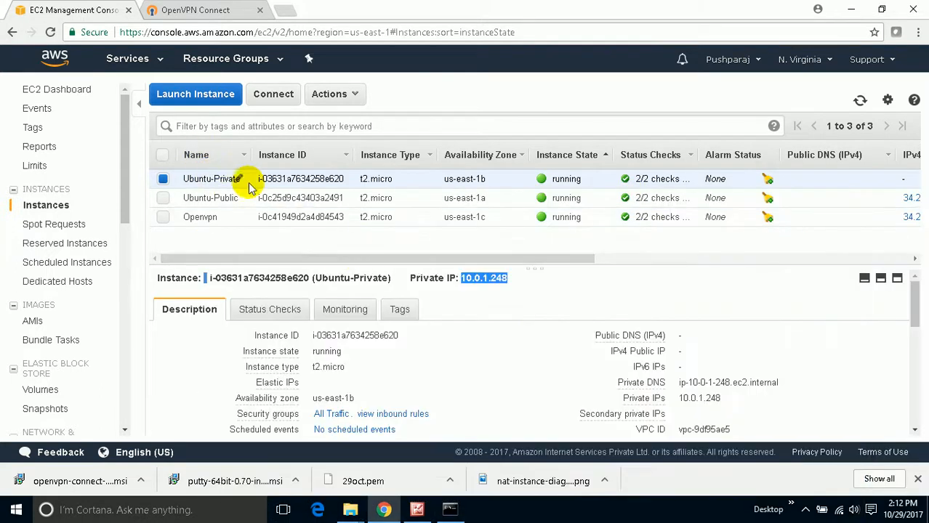
- Copy Ubuntu-Private's private IP again and enter 10.0.1.248 as the host name in a new PuTTY configuration
right_click(491, 276)
left_click(552, 285)
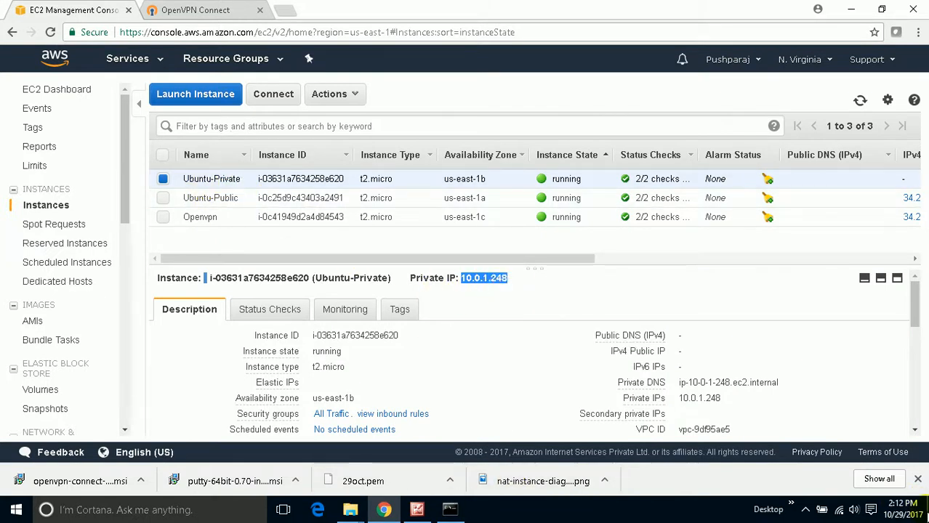
left_click(927, 511)
double_click(523, 66)
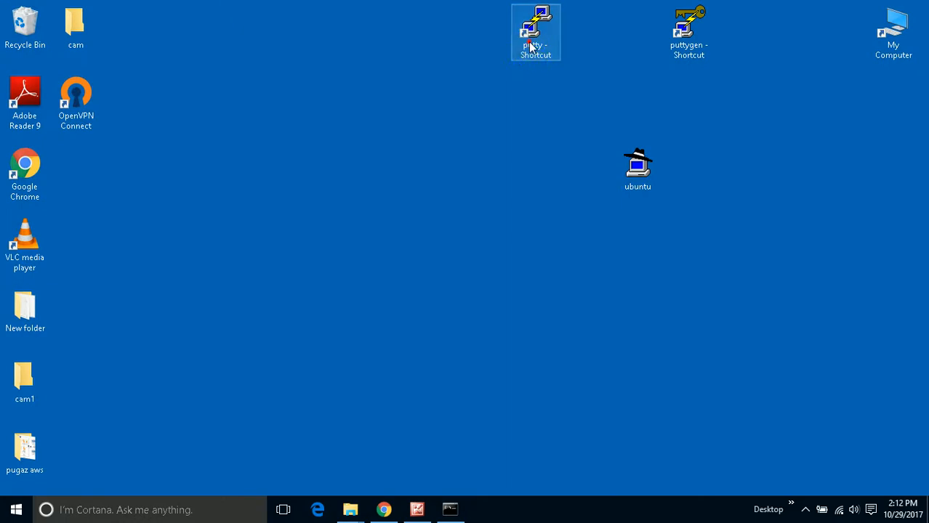
right_click(507, 191)
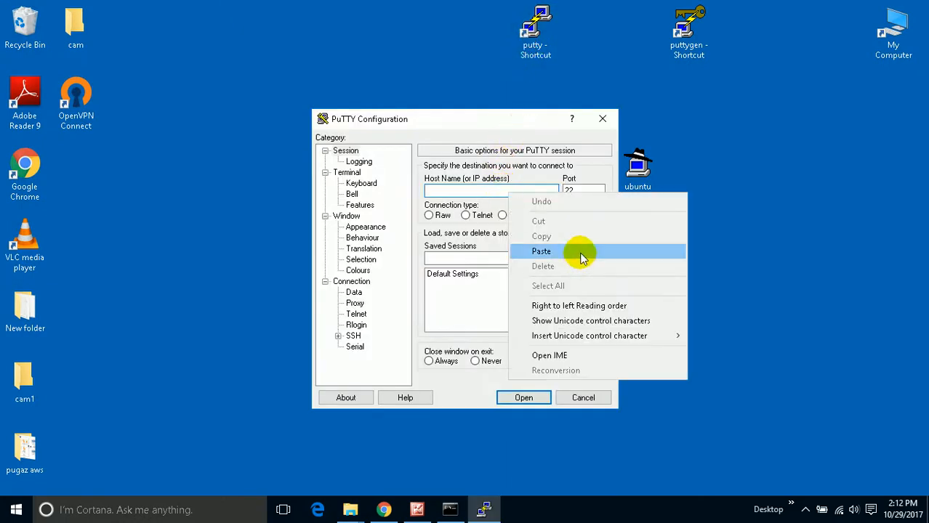
left_click(578, 252)
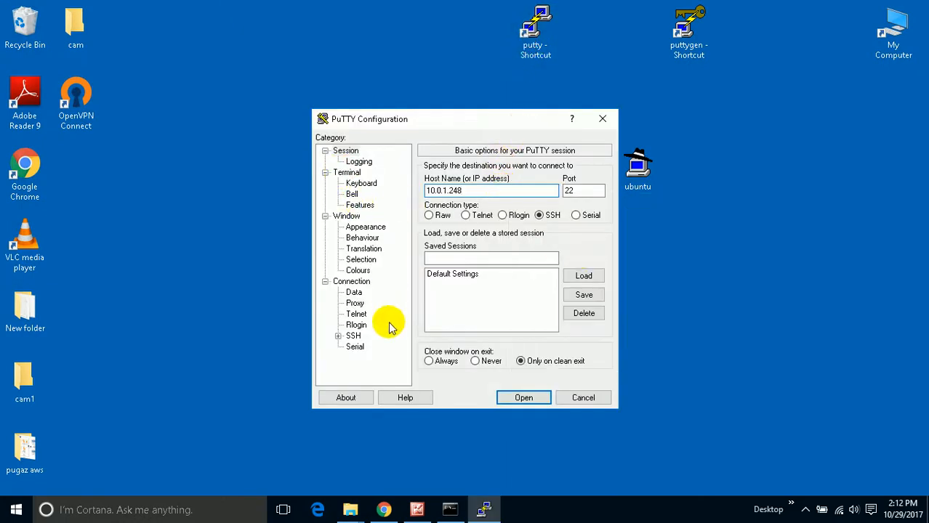
- Set ubuntu.ppk from the desktop as the SSH authentication private key file and return to the basic session options
left_click(353, 336)
left_click(338, 335)
left_click(365, 324)
left_click(574, 305)
double_click(555, 314)
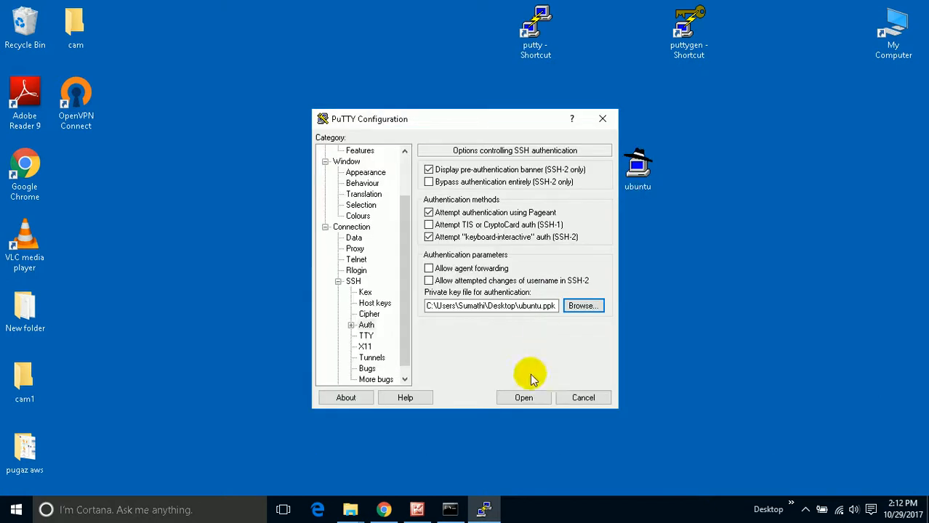
scroll(409, 343, "up", 2)
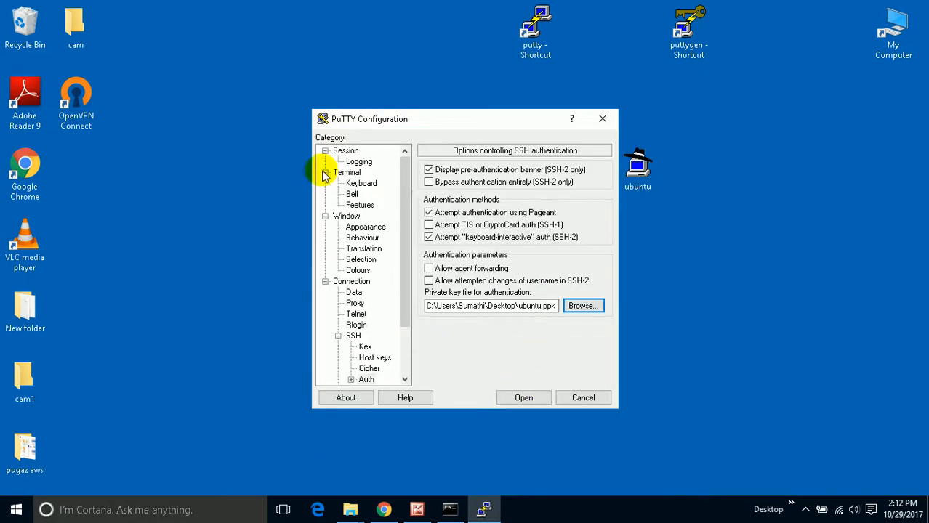
left_click(343, 149)
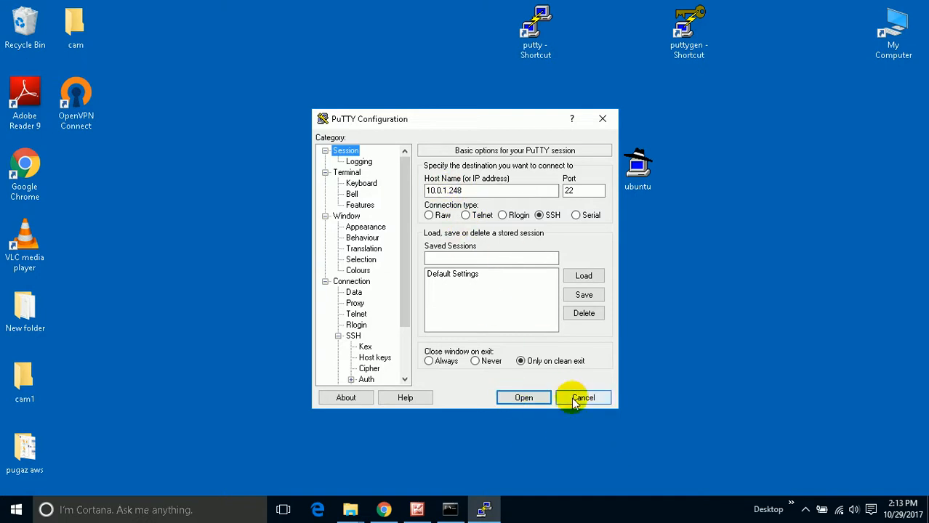
- Open the SSH session to 10.0.1.248, log in as ubuntu, and clear the terminal
left_click(523, 399)
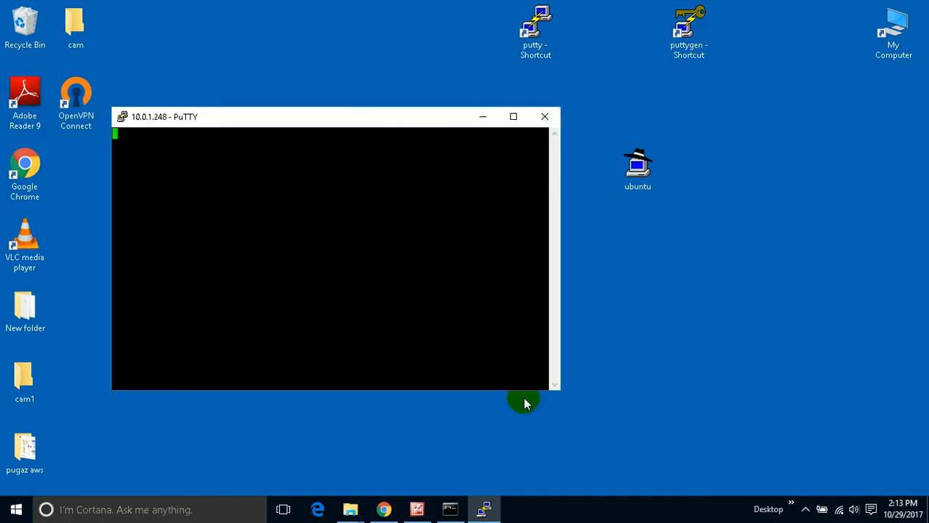
left_click(388, 350)
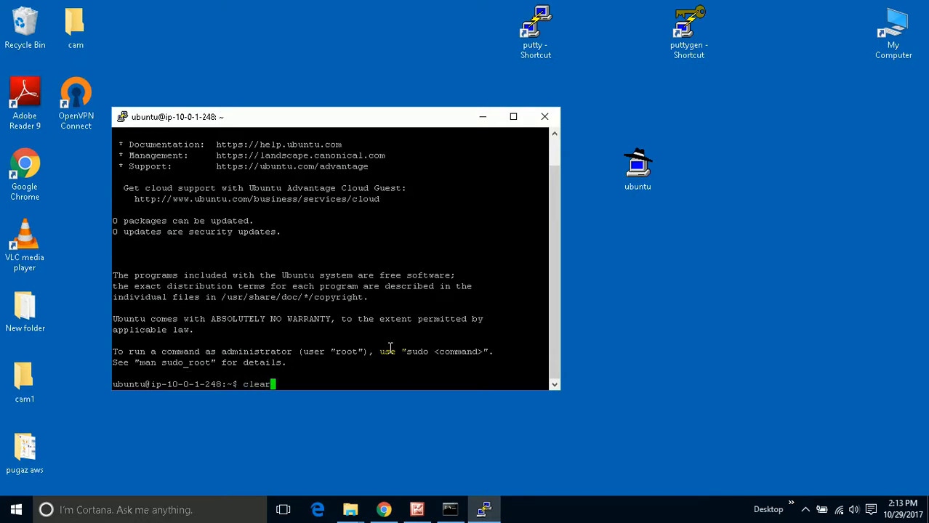
key("Return")
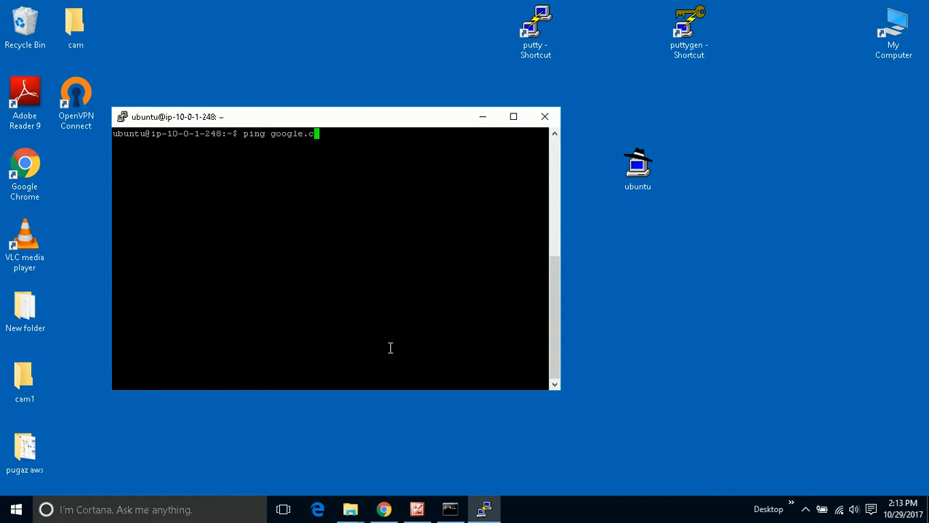
- Ping google.com from the Ubuntu-Private SSH session and move the terminal window higher on the desktop
type("ping google.com")
key("Return")
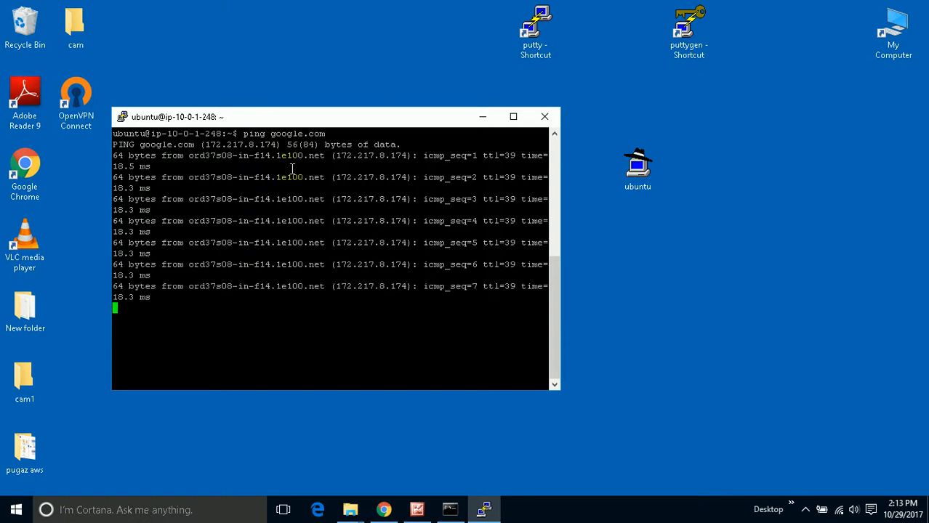
left_click_drag(260, 117, 296, 86)
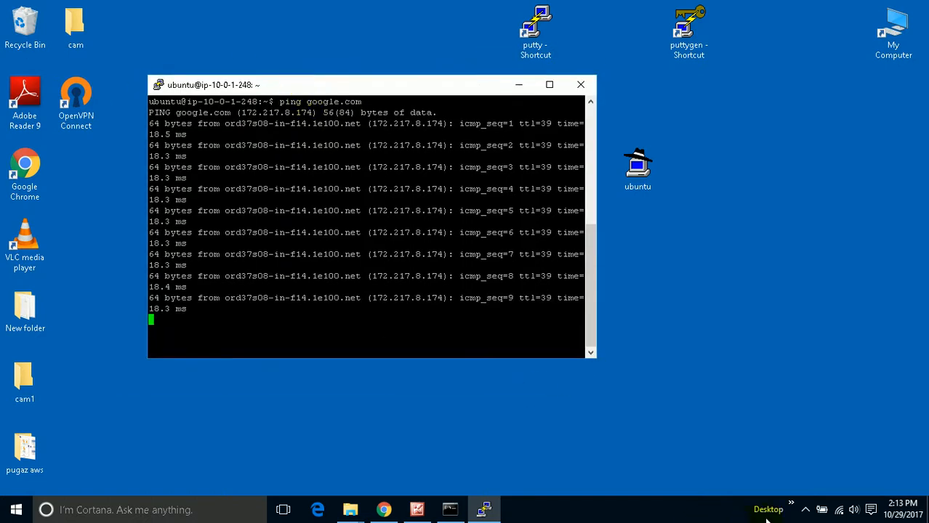
left_click(790, 510)
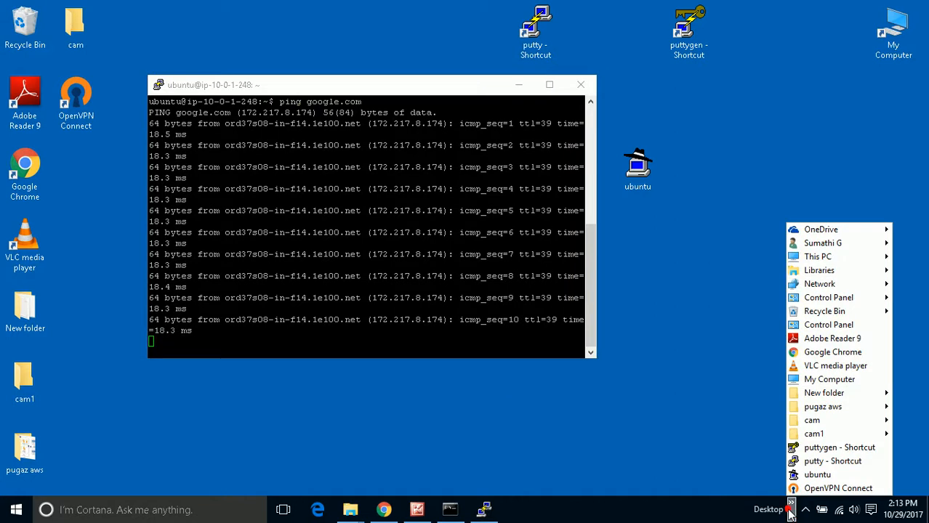
left_click(681, 500)
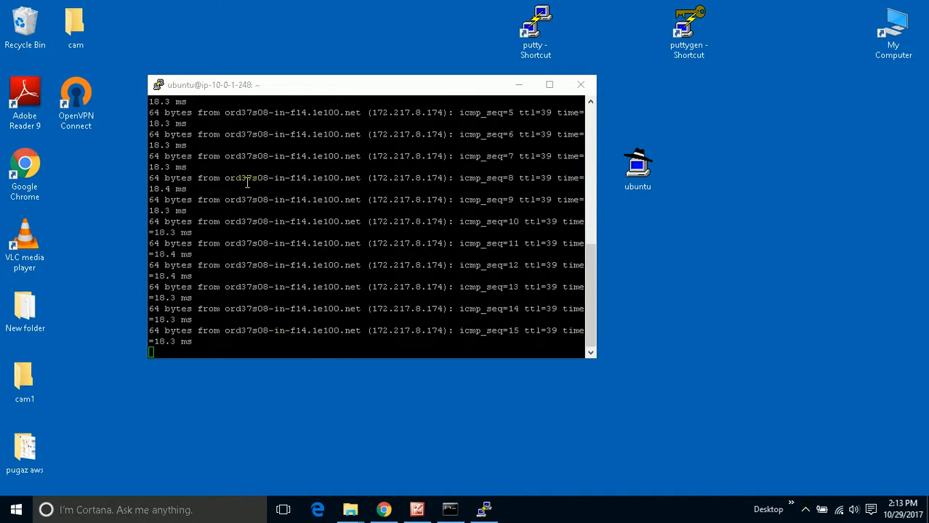
left_click(348, 87)
left_click_drag(348, 86, 340, 34)
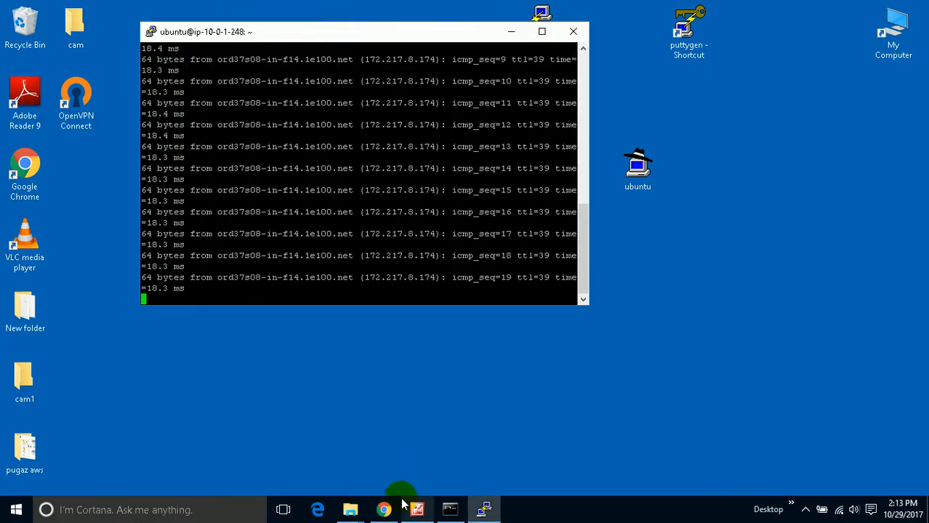
- Switch to the AWS console in Chrome, go to the VPC service and display the routes of Private-RouteTable
left_click(384, 509)
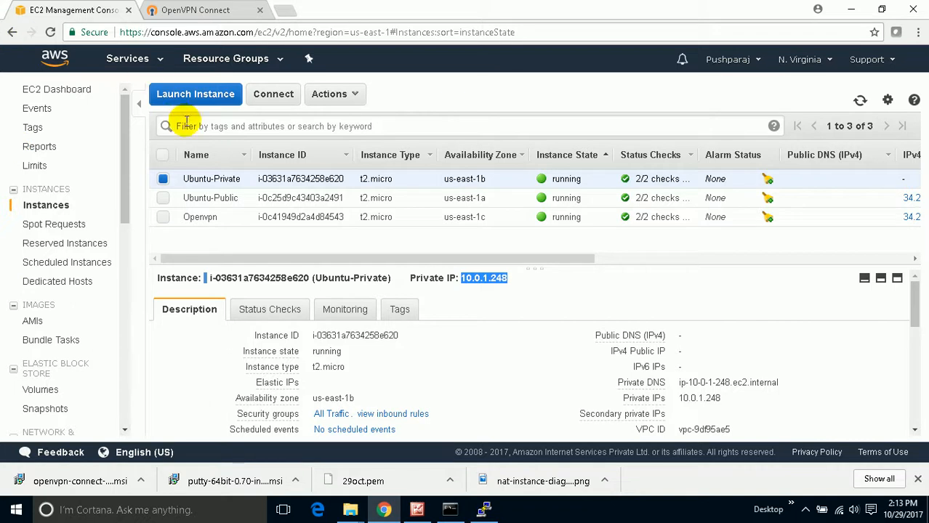
left_click(156, 59)
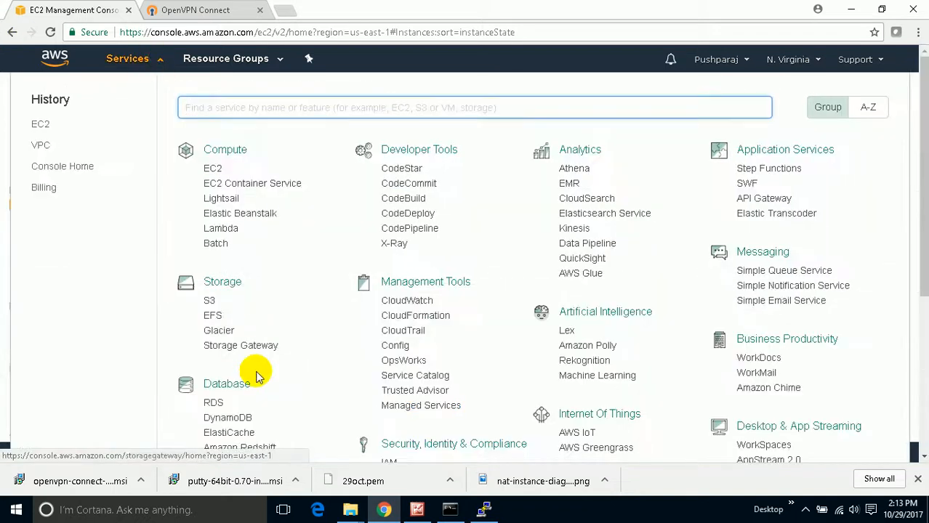
scroll(256, 374, "down", 2)
left_click(213, 369)
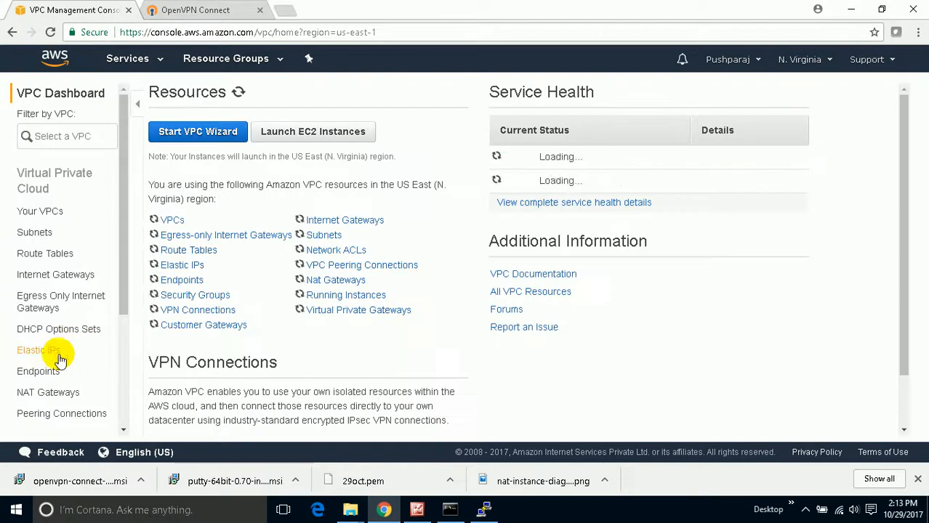
scroll(59, 357, "down", 2)
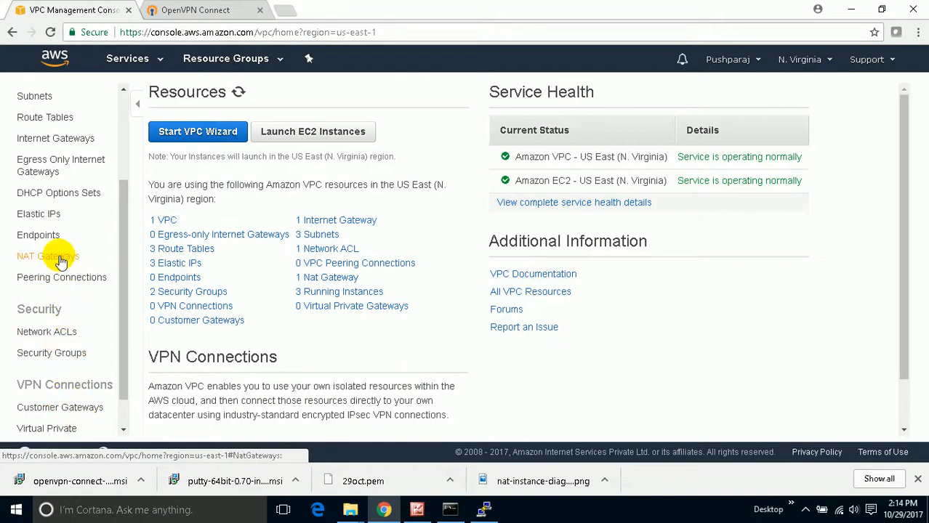
scroll(60, 260, "up", 2)
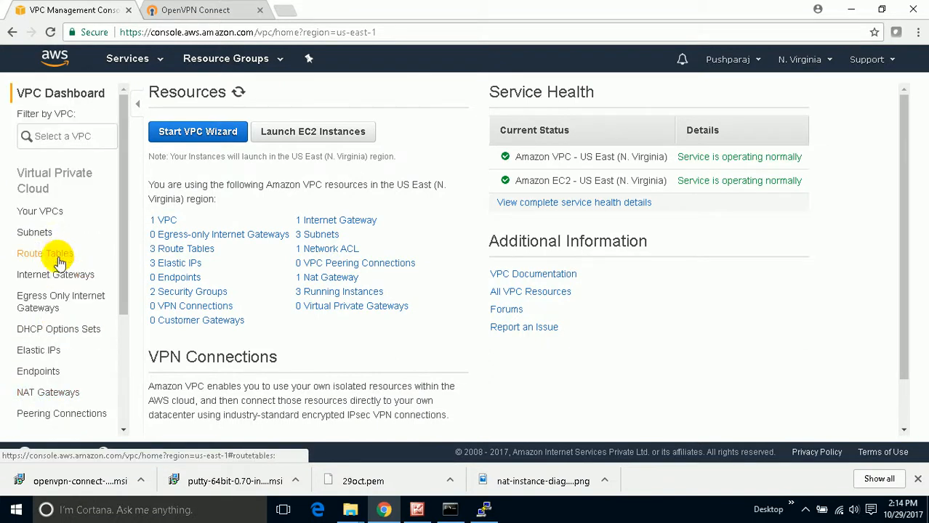
left_click(63, 257)
left_click(162, 181)
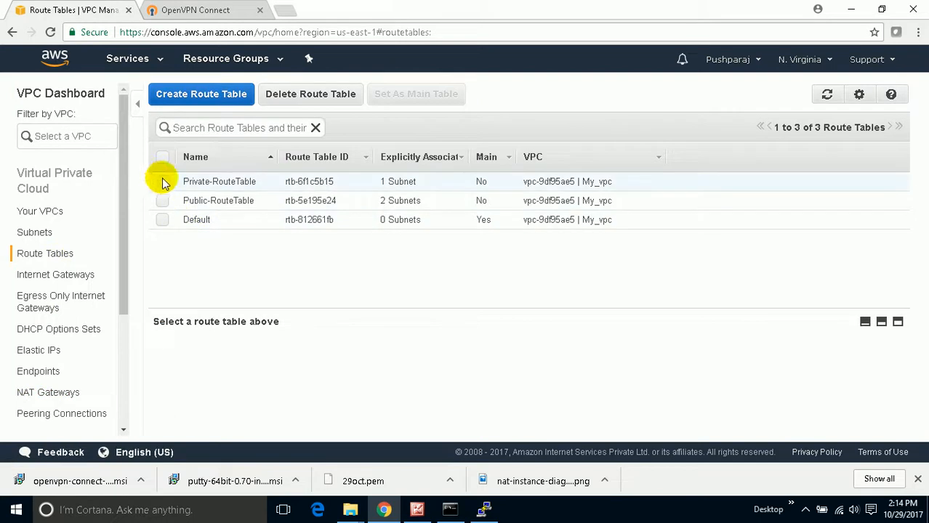
left_click(275, 353)
scroll(301, 388, "down", 1)
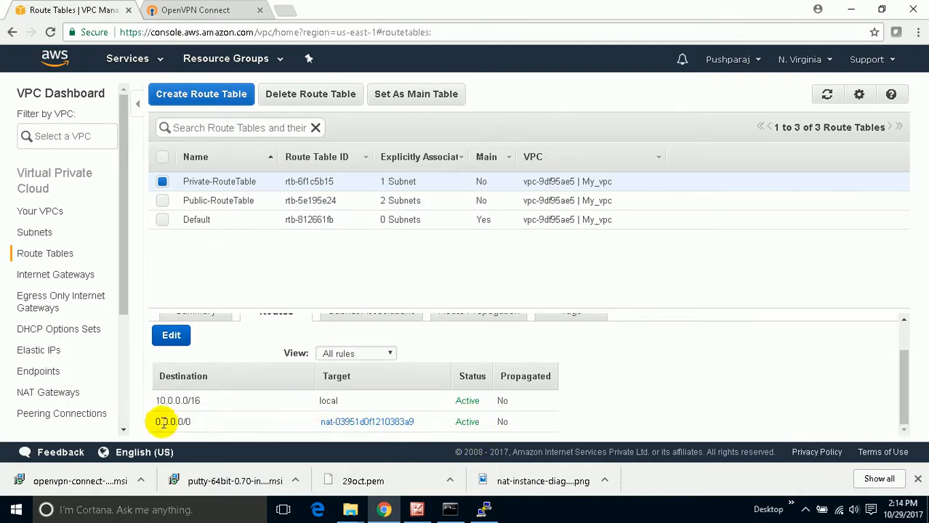
- Remove the 0.0.0.0/0 route to the NAT gateway from Private-RouteTable and save the routes
left_click(169, 334)
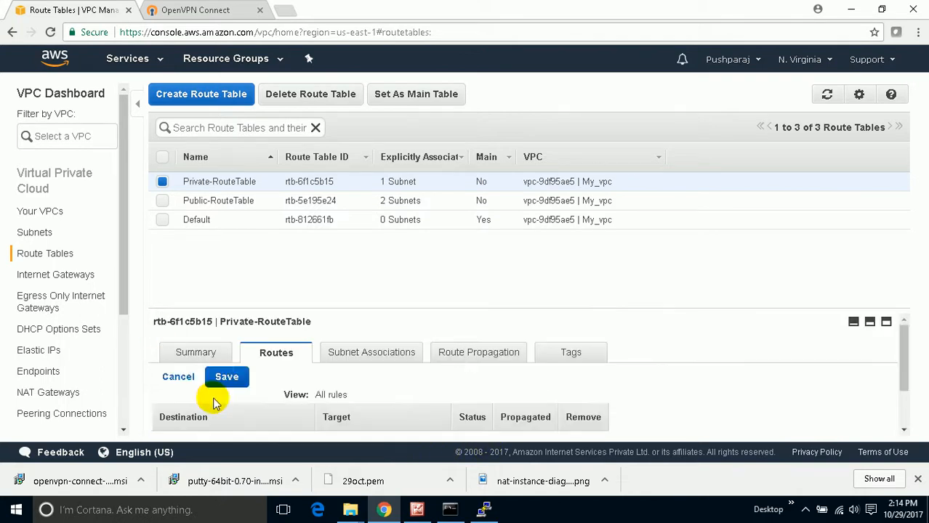
scroll(214, 399, "down", 2)
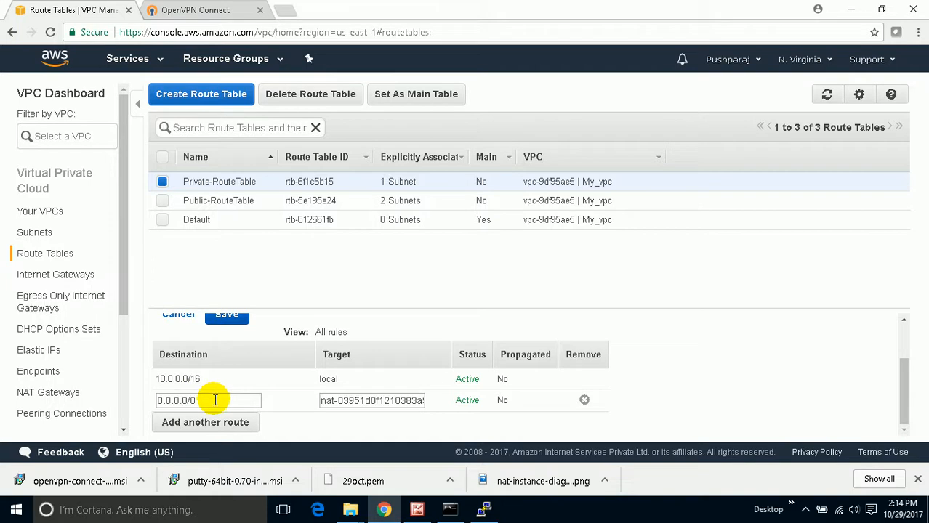
left_click(585, 401)
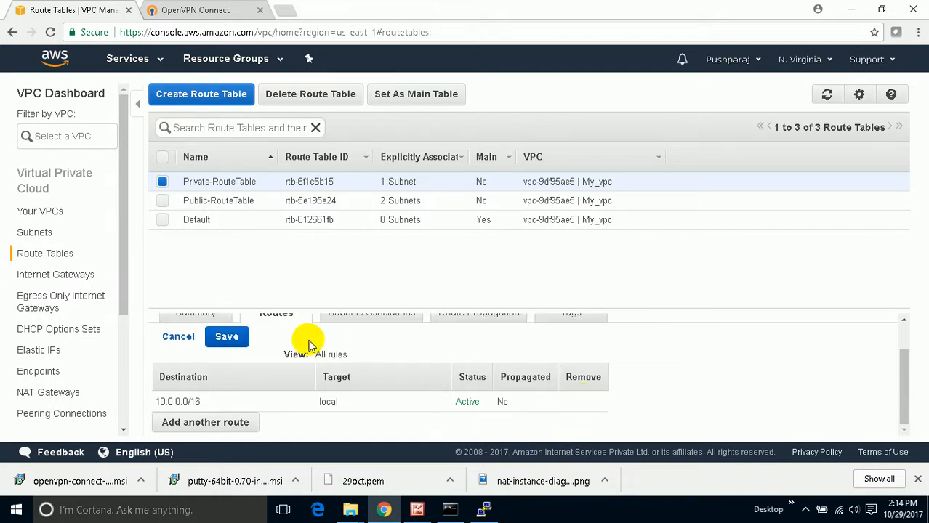
left_click(231, 335)
- Switch to the Ubuntu-Private PuTTY session, stop the running ping, and ping google.com again
left_click(484, 509)
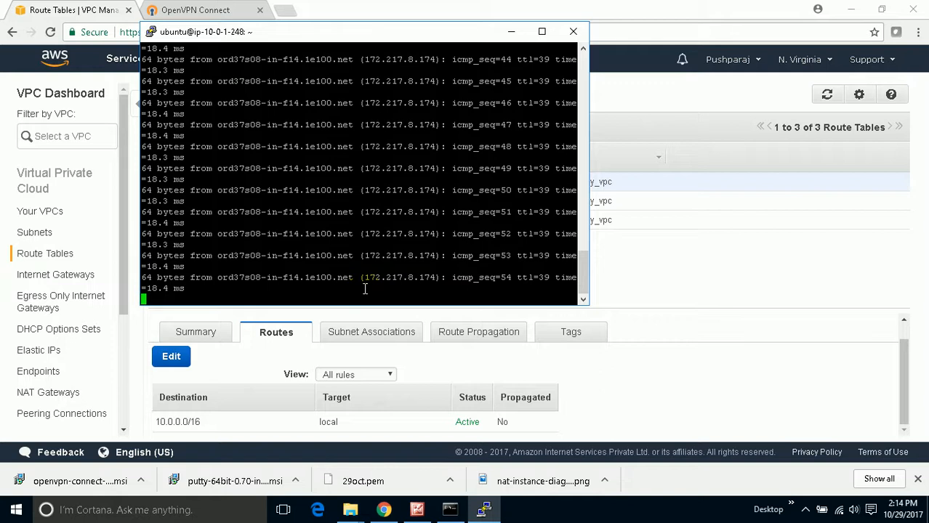
key("ctrl+c")
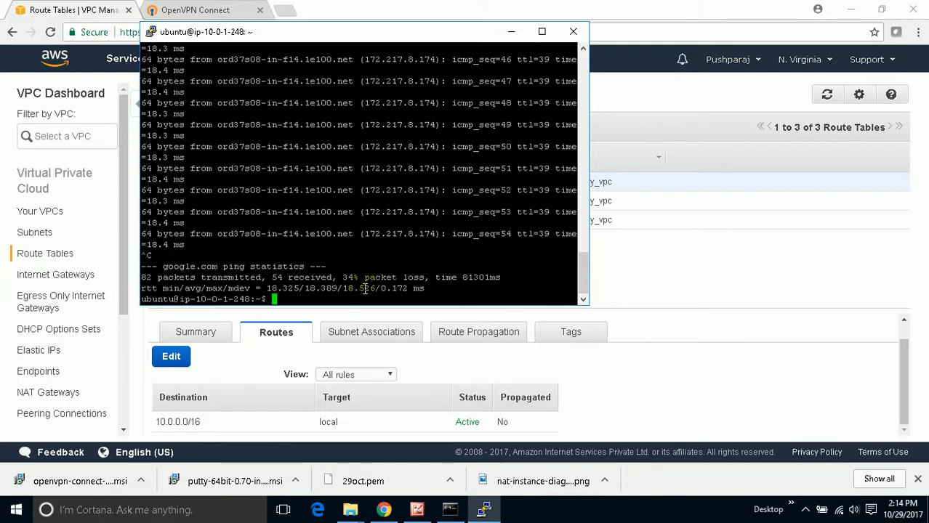
key("Up")
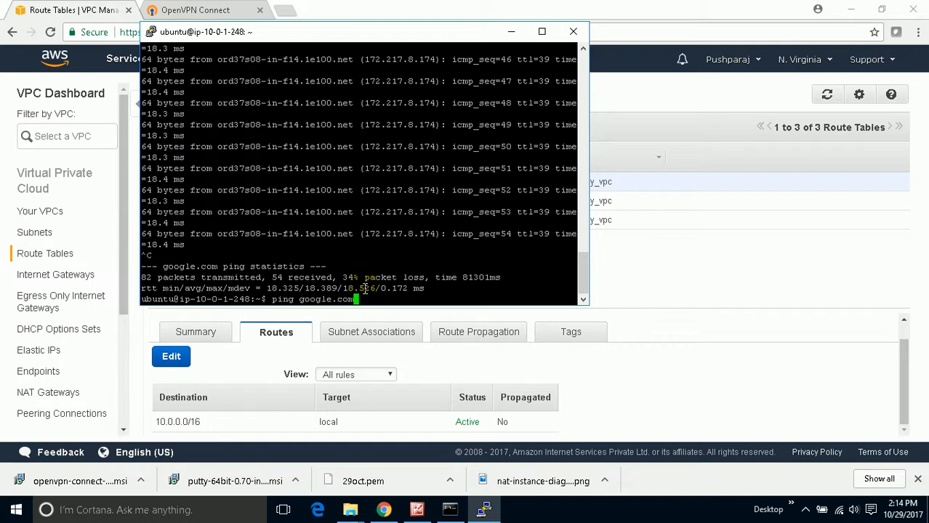
key("Return")
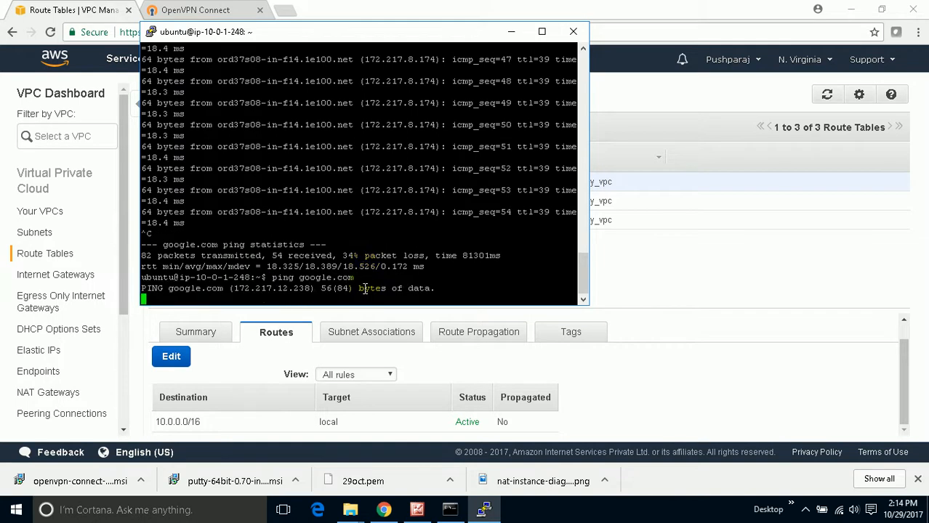
- Back in Chrome, add a 0.0.0.0/0 route targeting nat-03951d0f1210383a9 to Private-RouteTable and save it
left_click(174, 359)
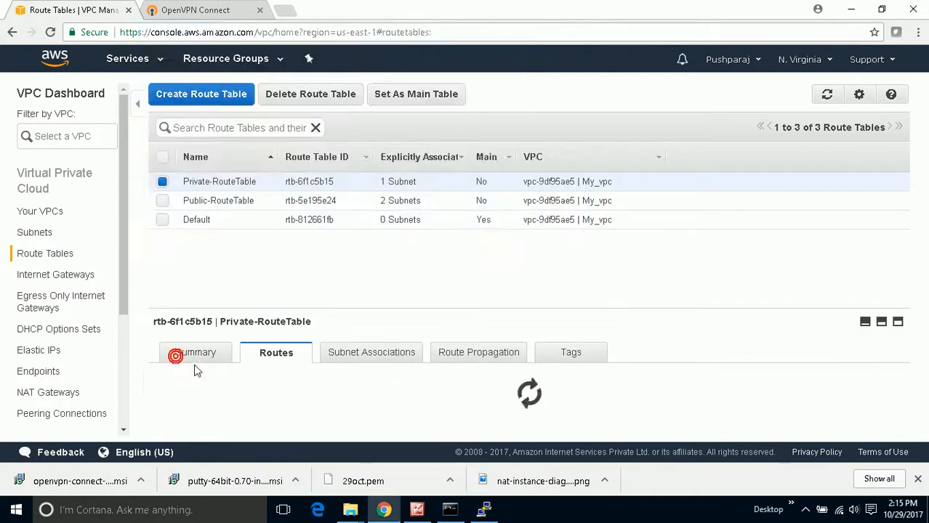
scroll(212, 393, "down", 1)
left_click(193, 422)
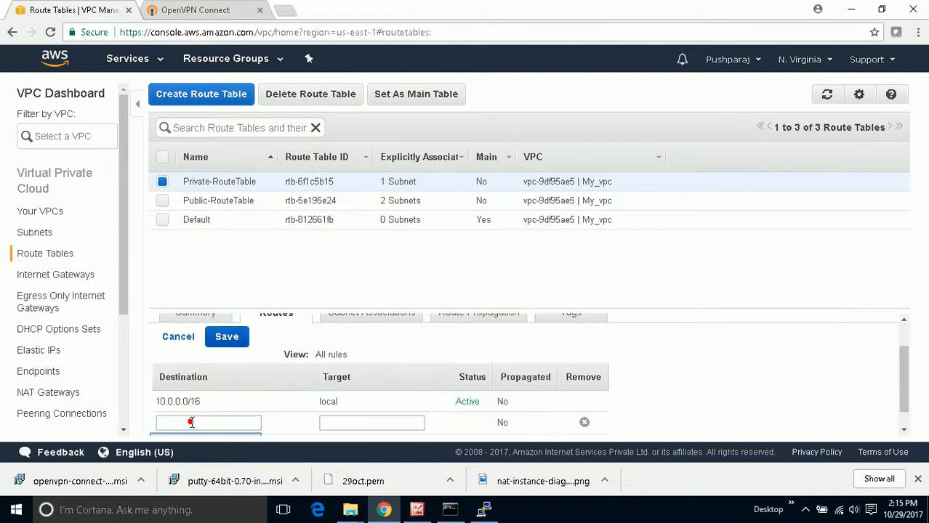
left_click(189, 421)
type("0.0.0.0/0")
left_click(340, 423)
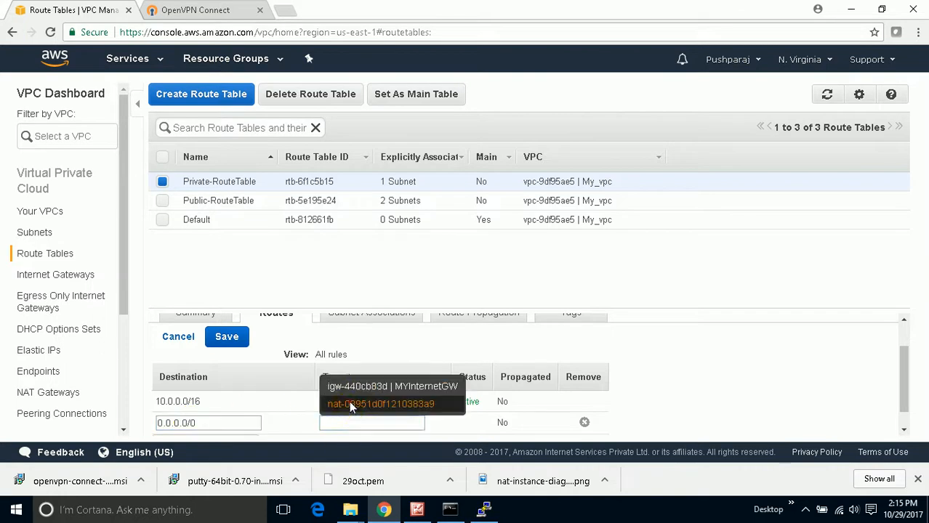
left_click(349, 404)
left_click(231, 341)
- Check the google.com ping in PuTTY and compare the Private-RouteTable routes with the nat-instance-diagram picture in Picture Manager
key("alt+Tab")
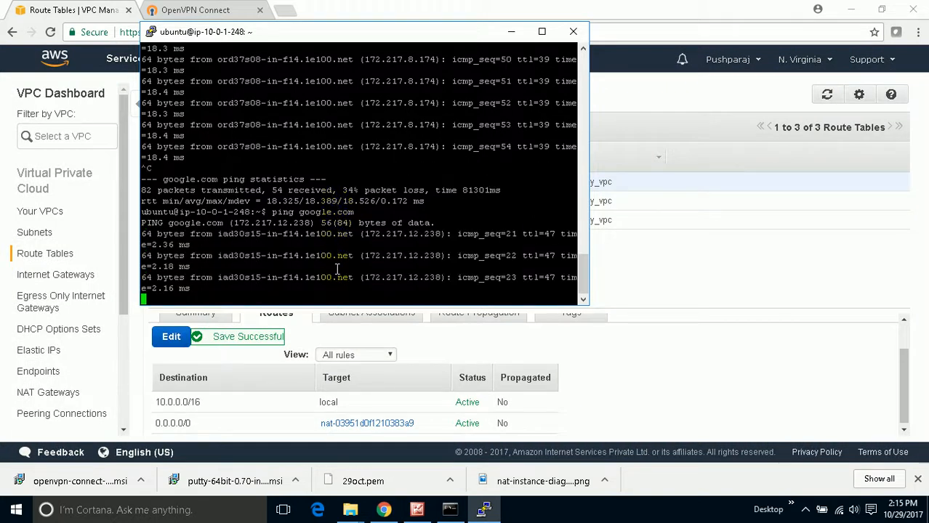
left_click(417, 509)
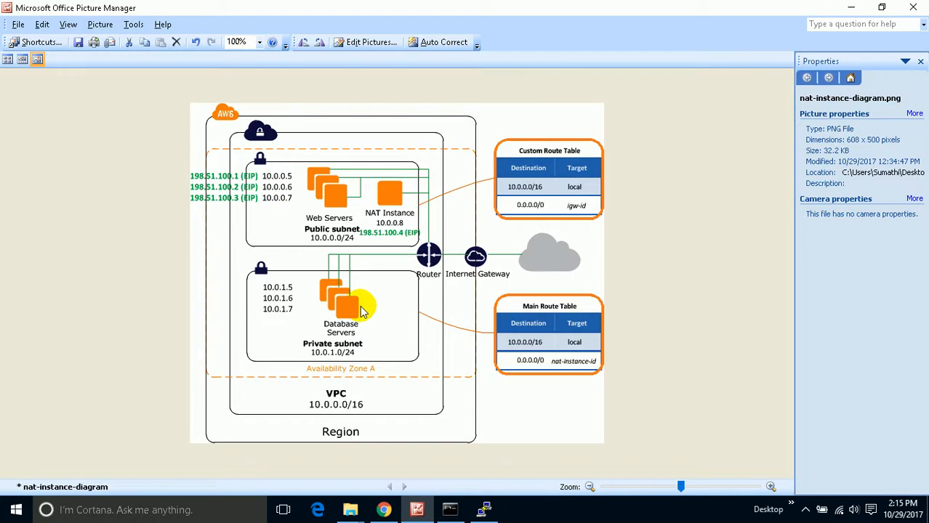
left_click(483, 508)
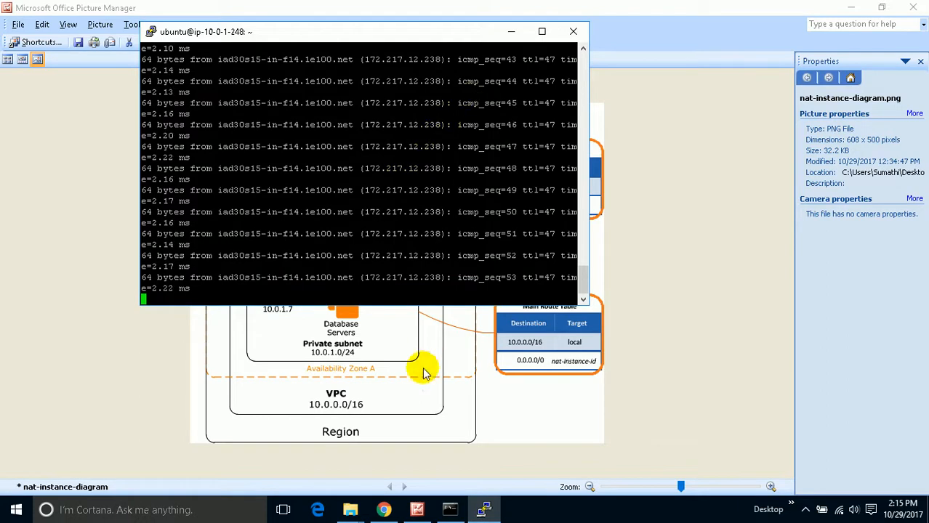
left_click(384, 509)
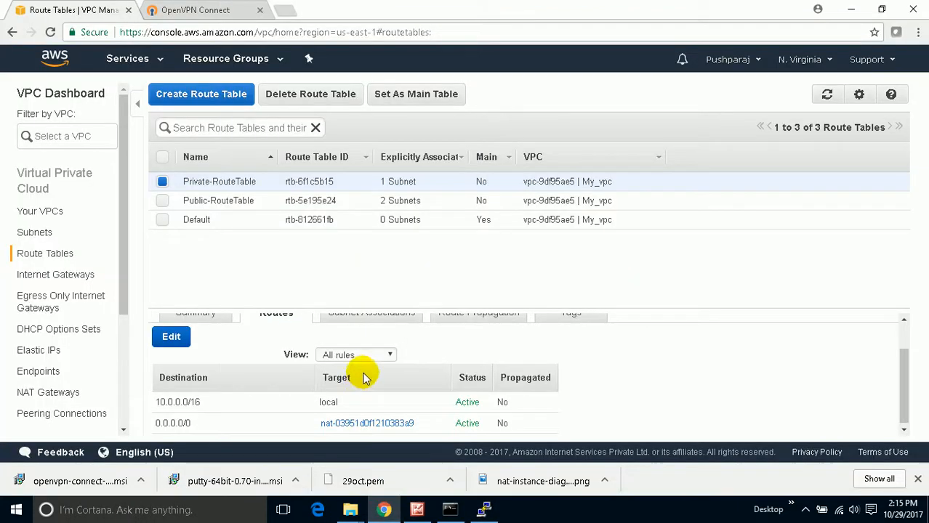
left_click(416, 508)
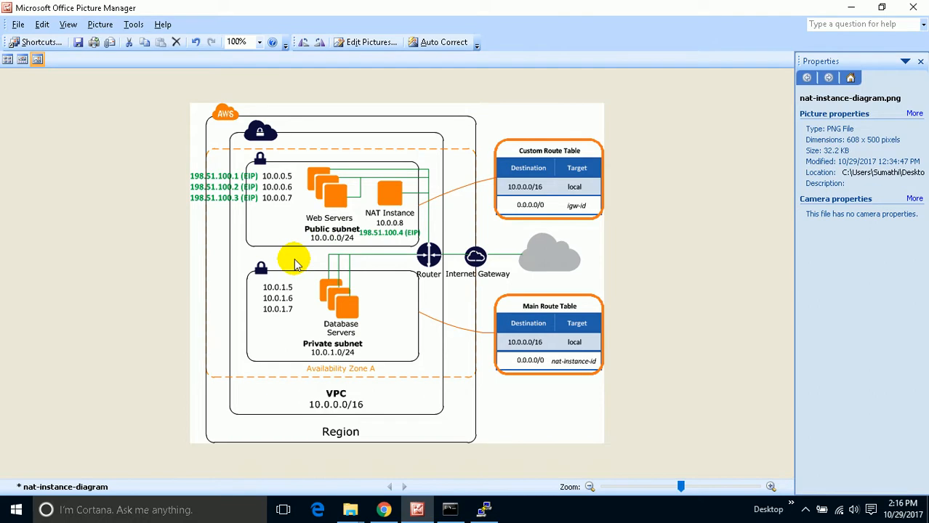
left_click(805, 509)
left_click(828, 459)
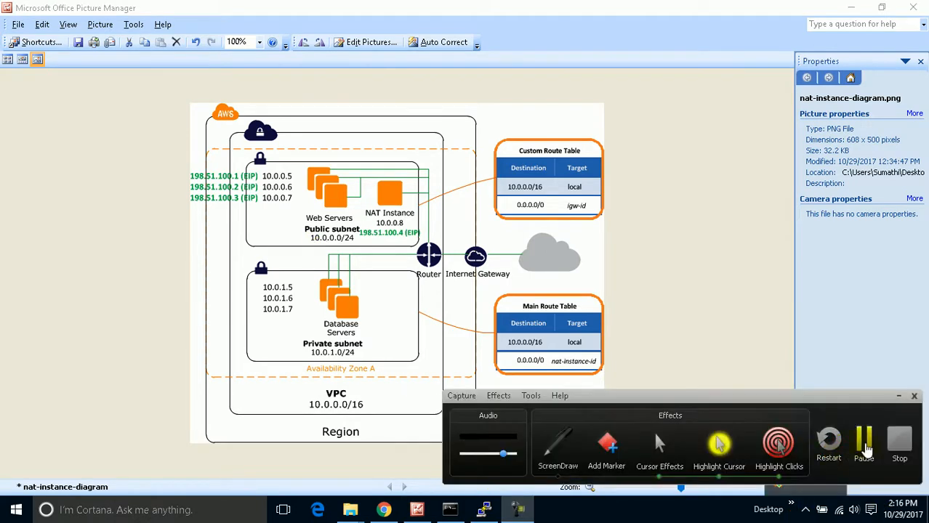